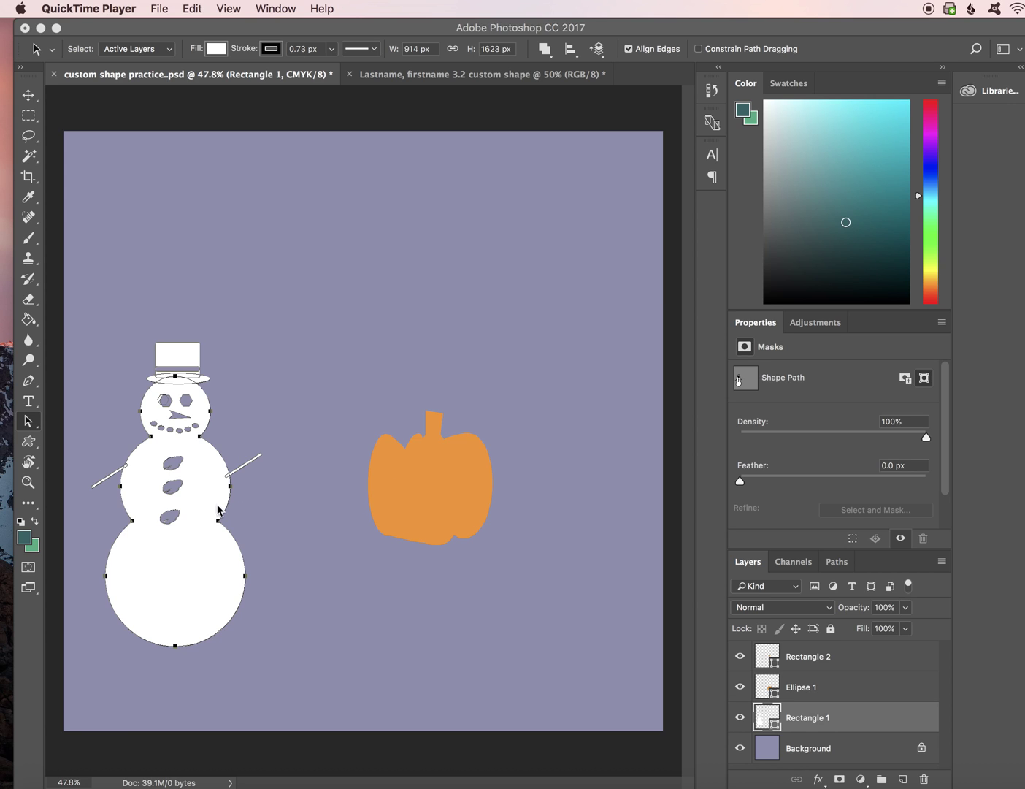
- Define the white snowman with the top hat as a custom shape named Snowman
{"action": "left_click", "coordinate": [204, 577]}
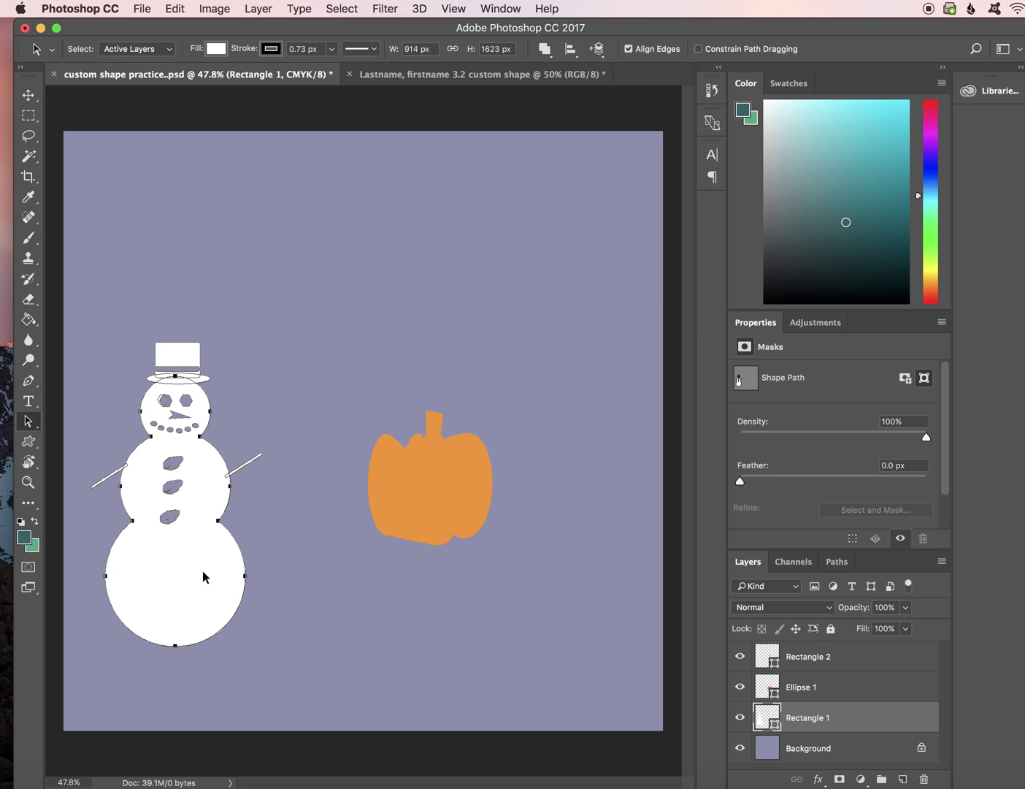
{"action": "right_click", "coordinate": [203, 577]}
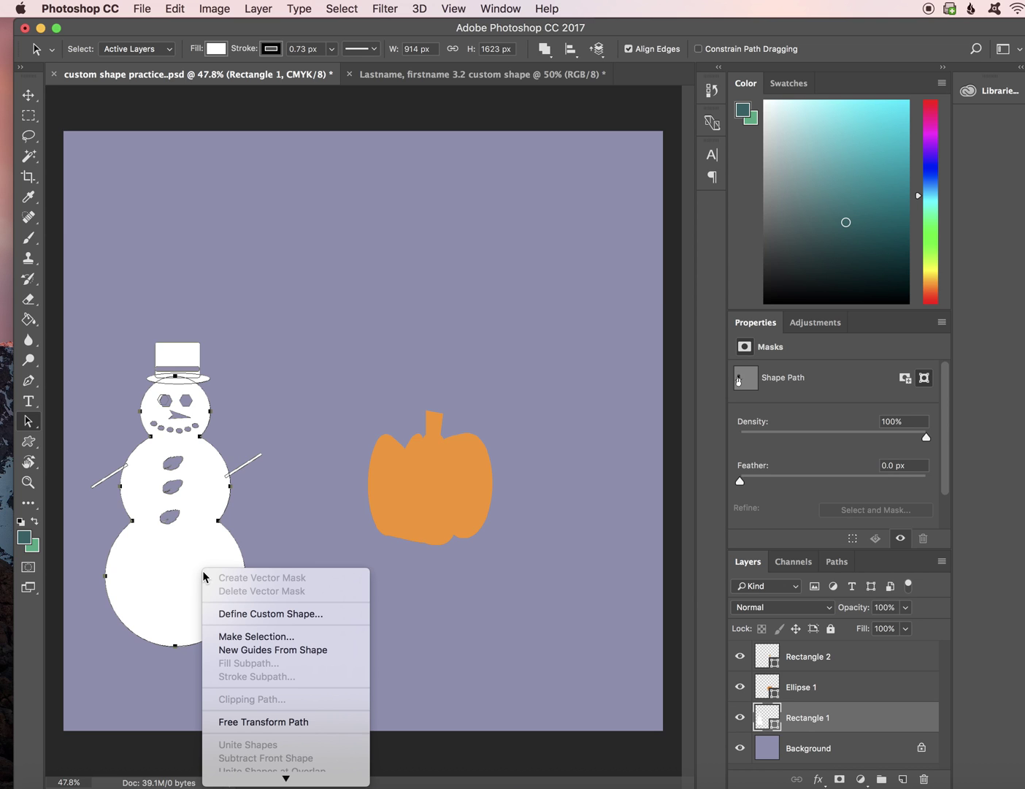
{"action": "left_click", "coordinate": [236, 614]}
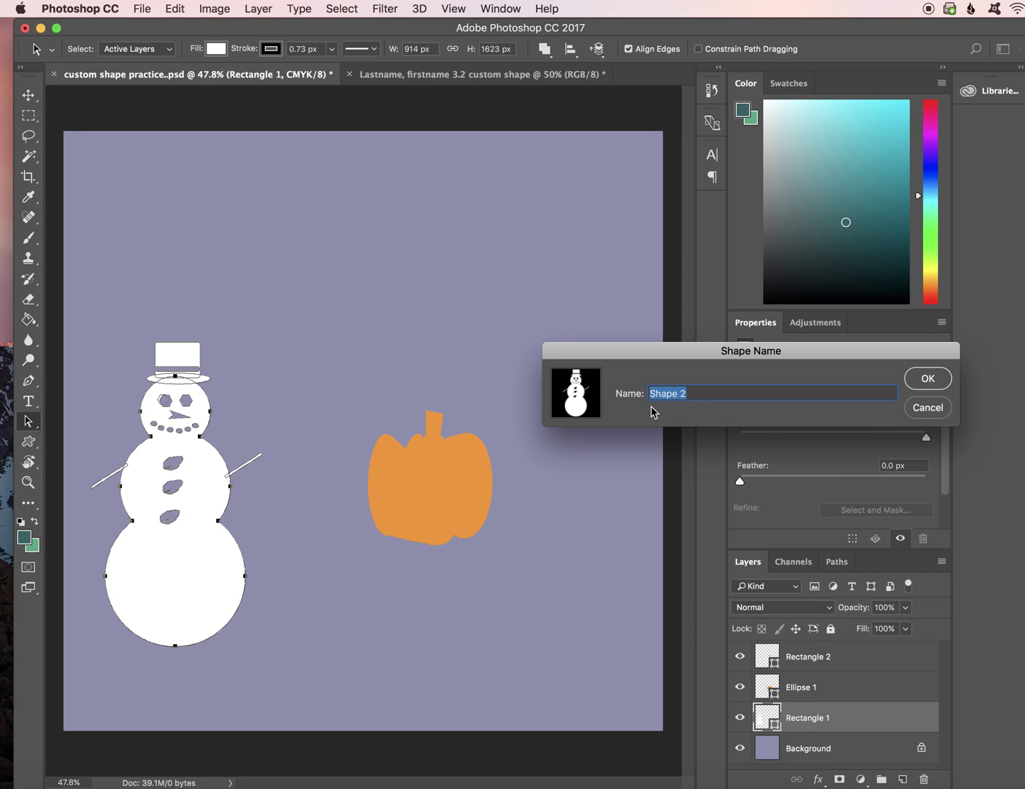
{"action": "key", "text": "BackSpace"}
{"action": "type", "text": "Snowman"}
{"action": "left_click", "coordinate": [940, 379]}
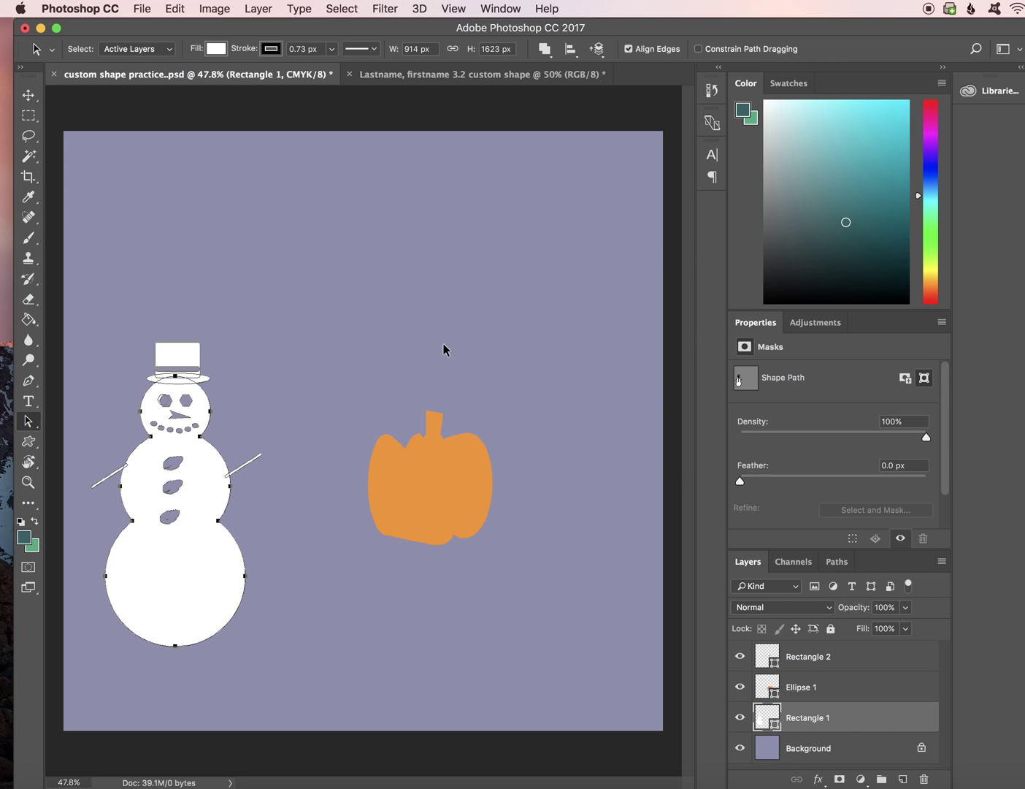
- Draw a smaller copy of the saved Snowman shape above the pumpkin with the Custom Shape tool
{"action": "left_click", "coordinate": [28, 442]}
{"action": "left_click", "coordinate": [70, 516]}
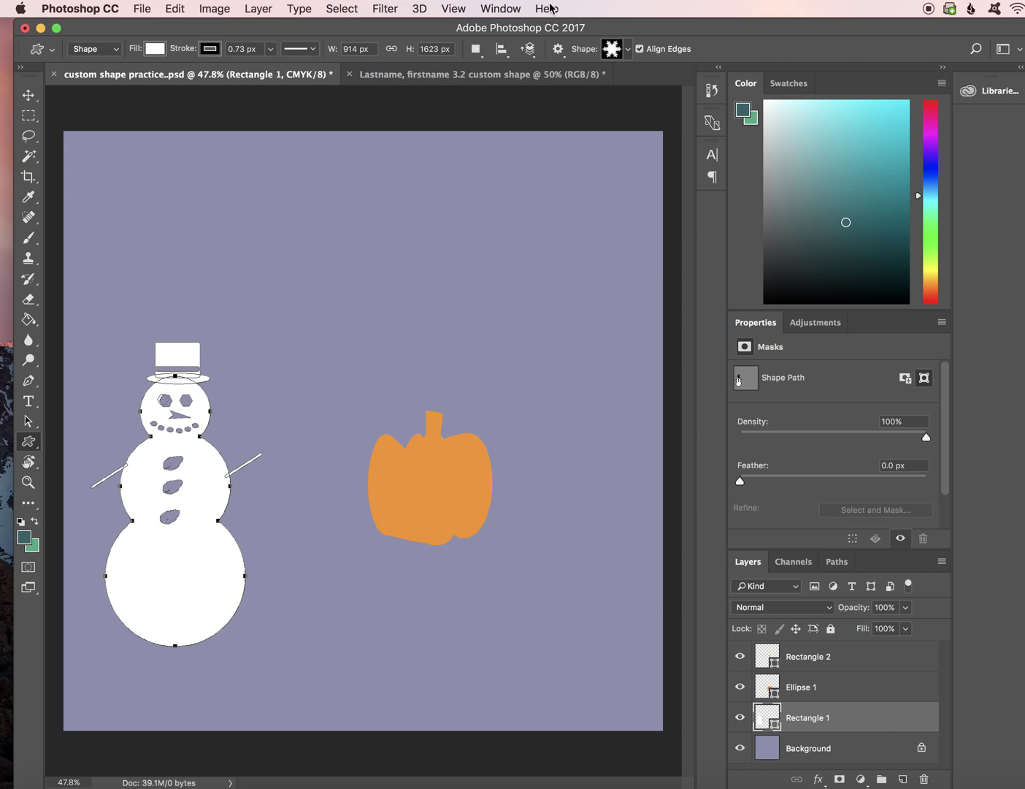
{"action": "left_click", "coordinate": [625, 50]}
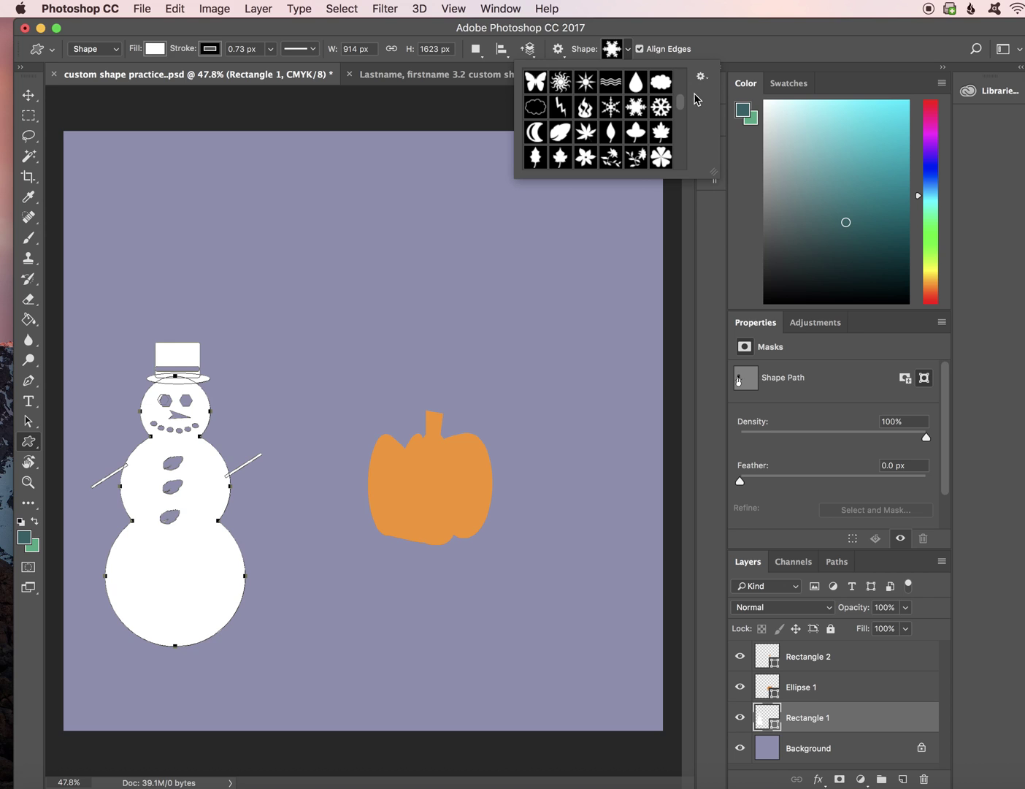
{"action": "scroll", "coordinate": [663, 131], "scroll_direction": "down", "scroll_amount": 10}
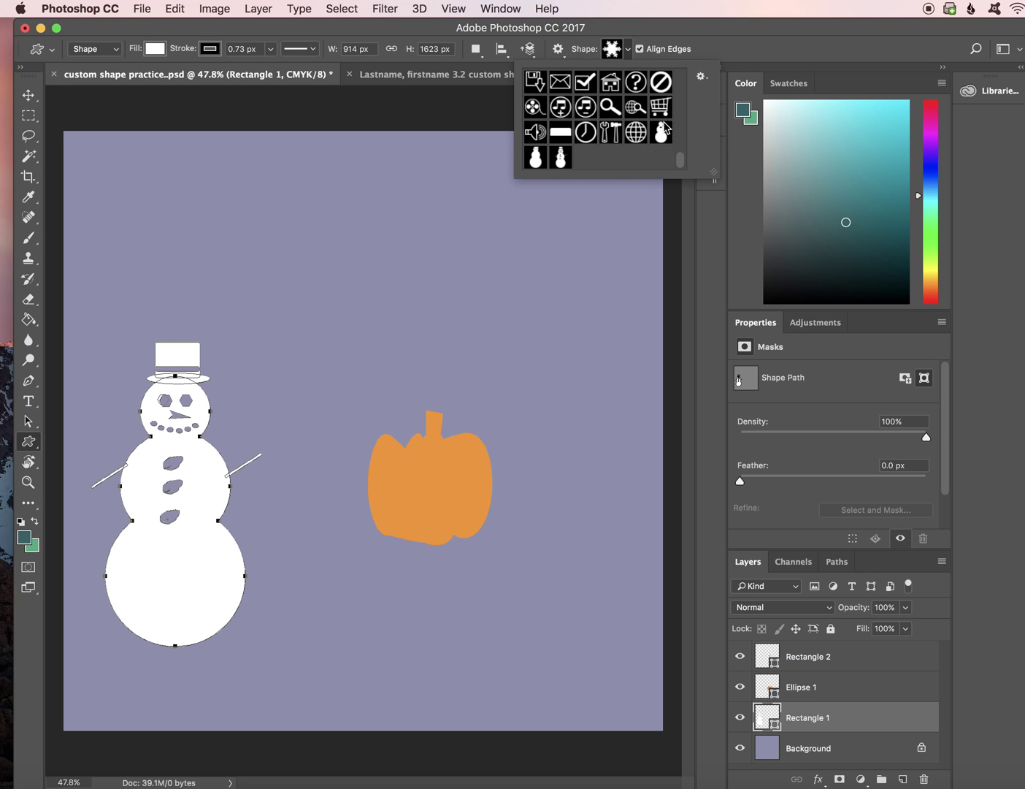
{"action": "left_click", "coordinate": [560, 158]}
{"action": "left_click", "coordinate": [534, 28]}
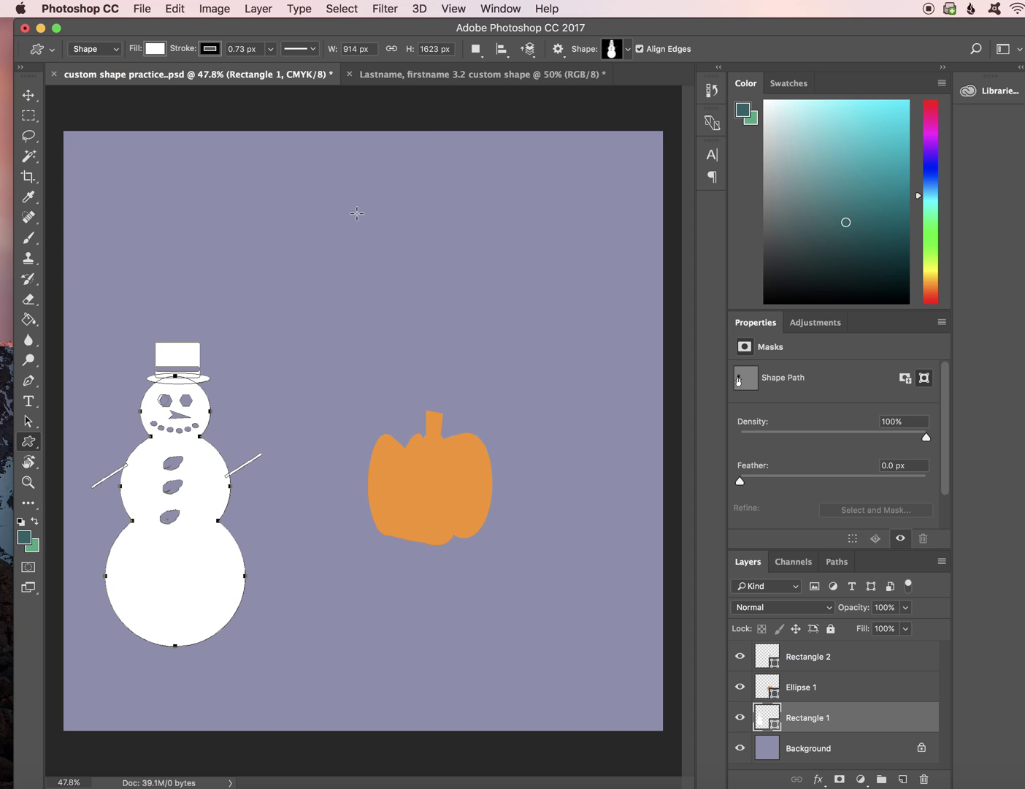
{"action": "left_click_drag", "start_coordinate": [350, 207], "coordinate": [500, 394]}
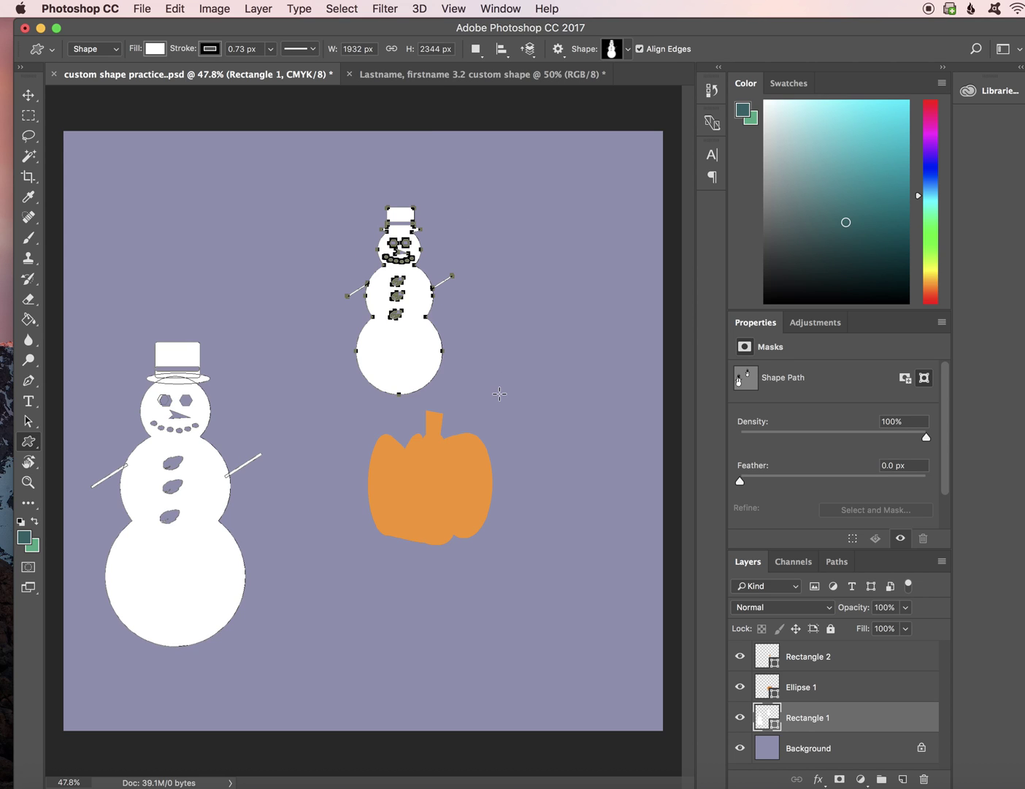
- Recolor the snowmen with a purple fill and add another snowman shape 1932 px wide and 2344 px high
{"action": "left_click", "coordinate": [163, 54]}
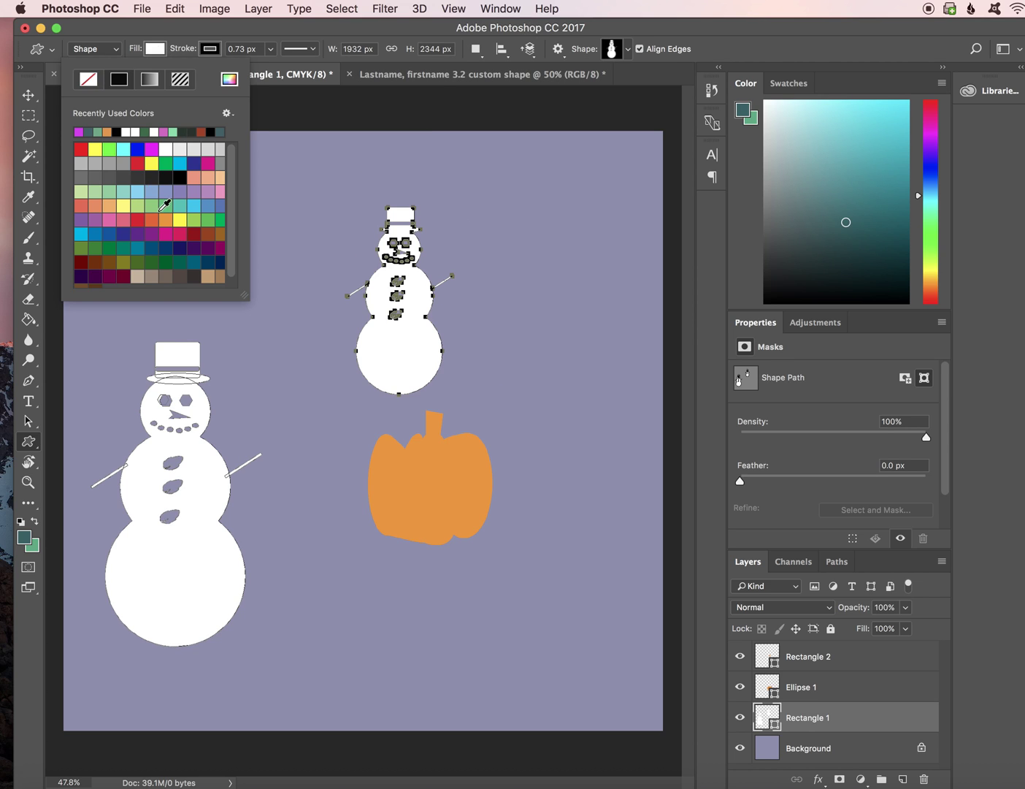
{"action": "left_click", "coordinate": [94, 223]}
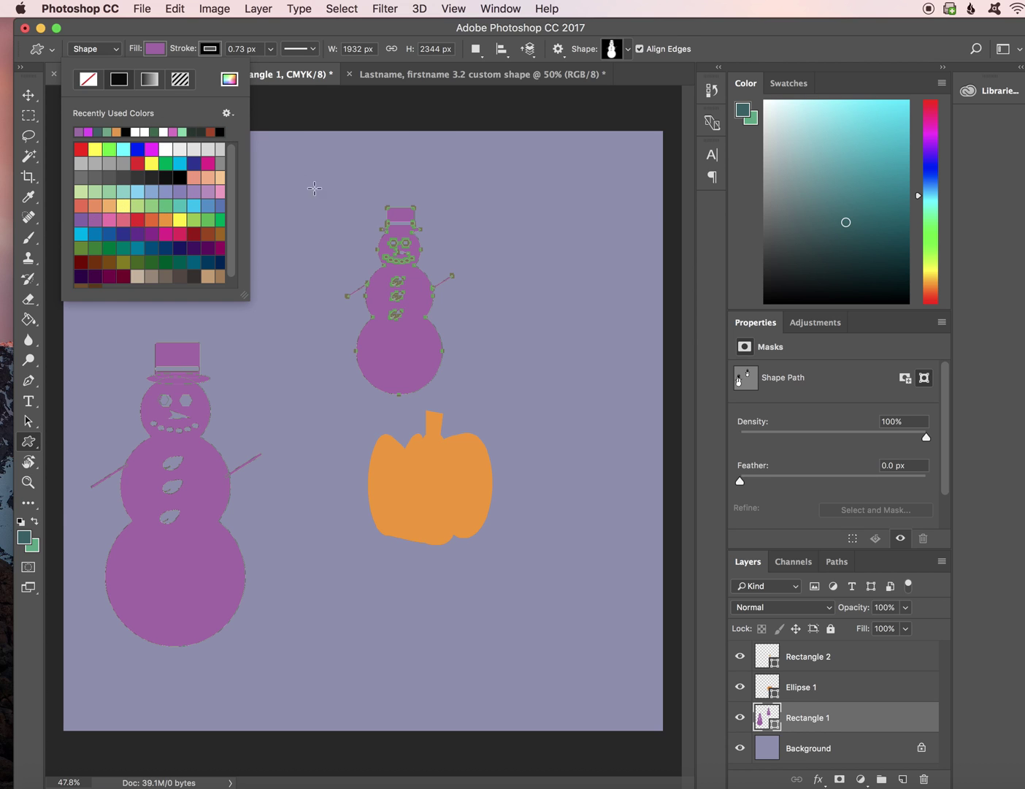
{"action": "left_click", "coordinate": [514, 234]}
{"action": "left_click", "coordinate": [513, 233]}
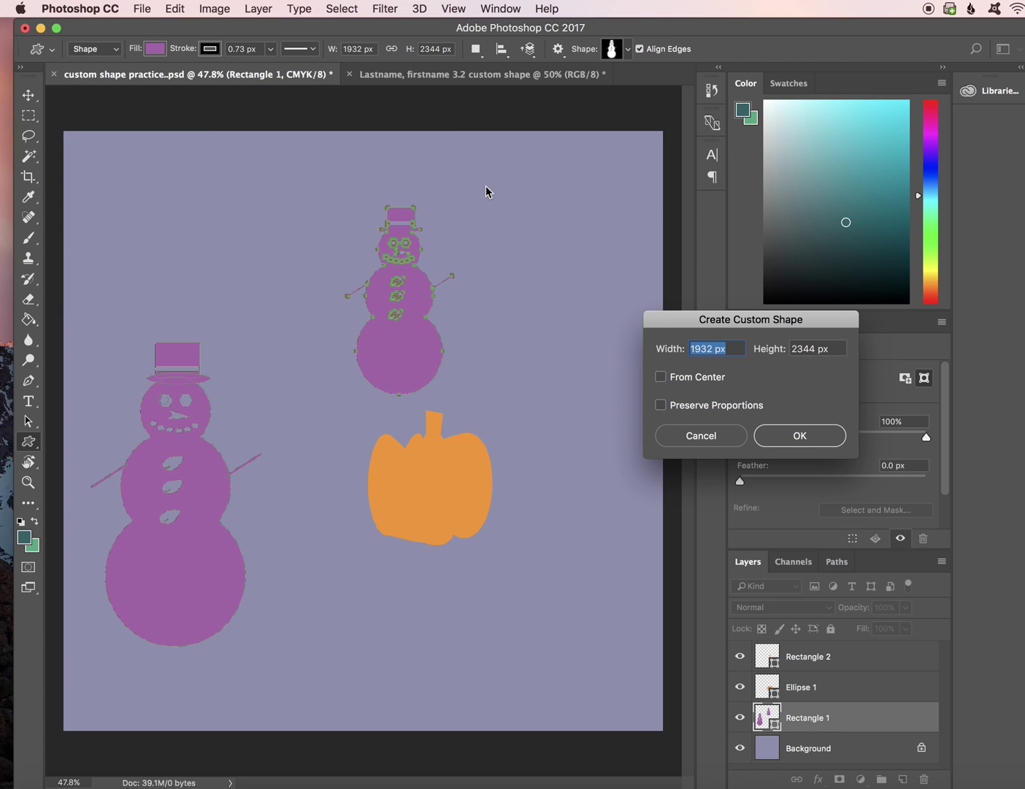
{"action": "left_click", "coordinate": [811, 439]}
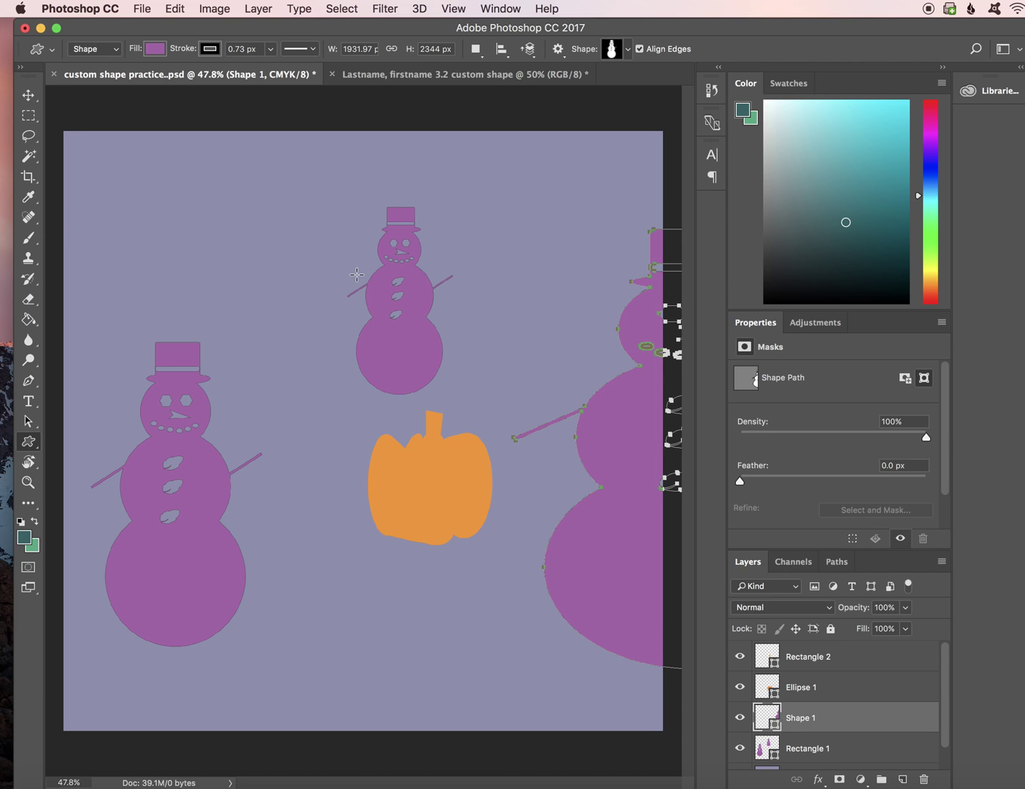
- Step back through the last three edits, up to and including the snowman drawn above the pumpkin
{"action": "left_click", "coordinate": [174, 9]}
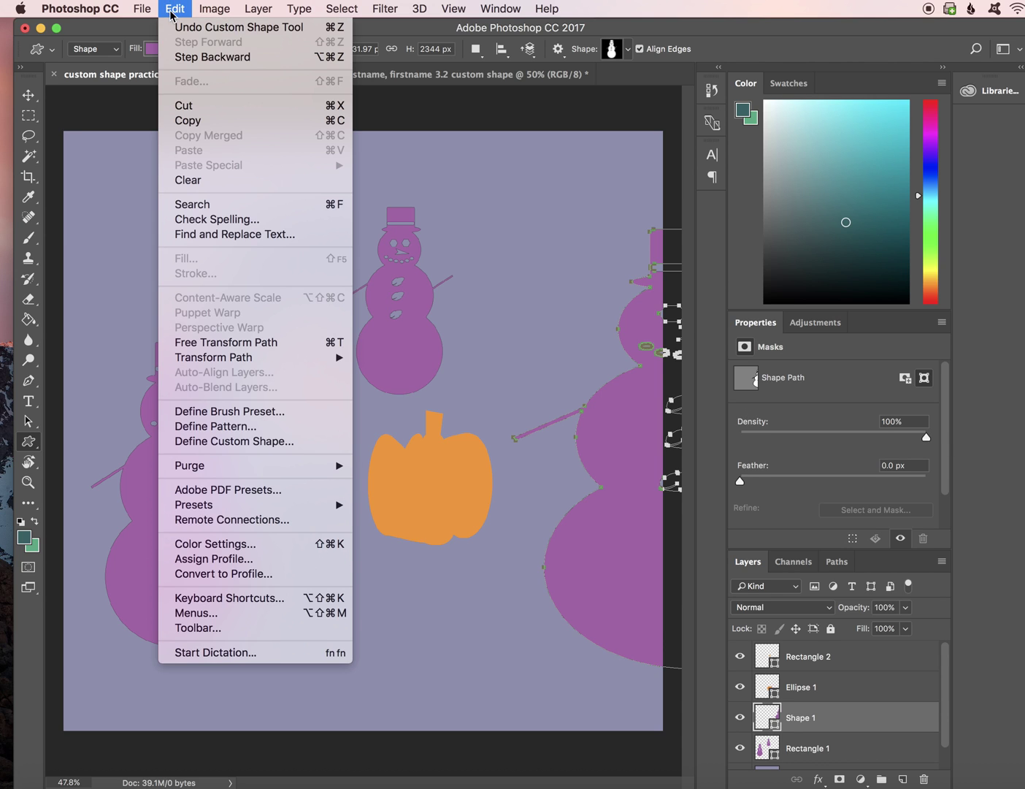
{"action": "left_click", "coordinate": [175, 63]}
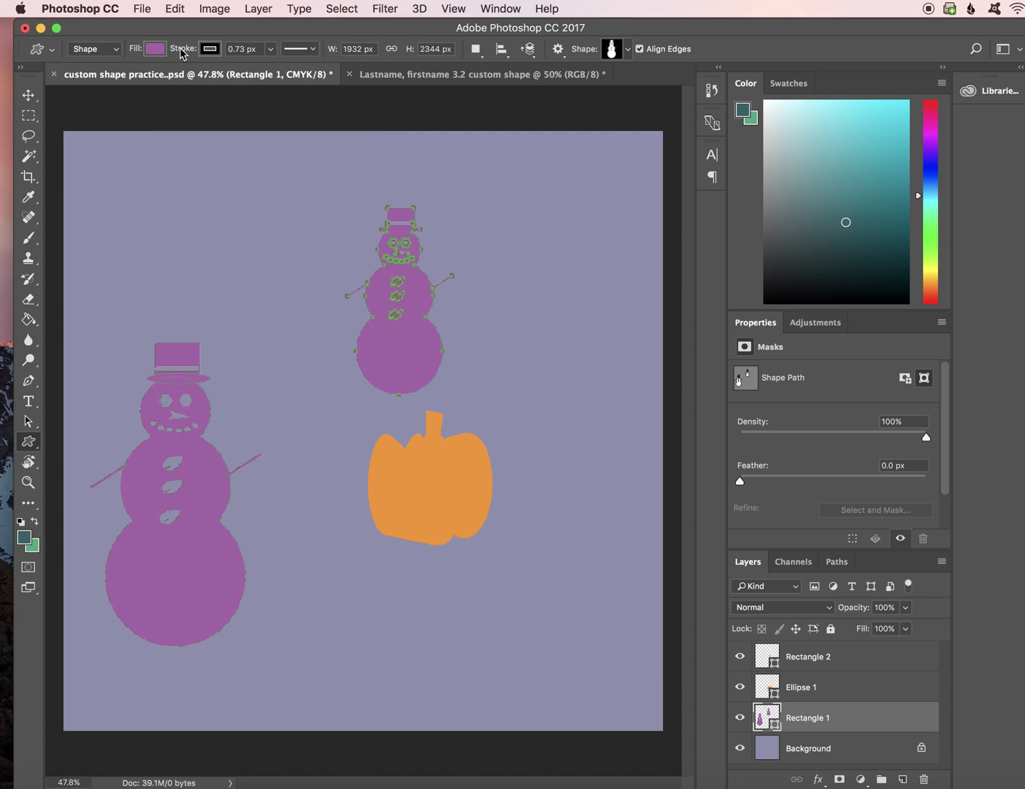
{"action": "left_click", "coordinate": [180, 5]}
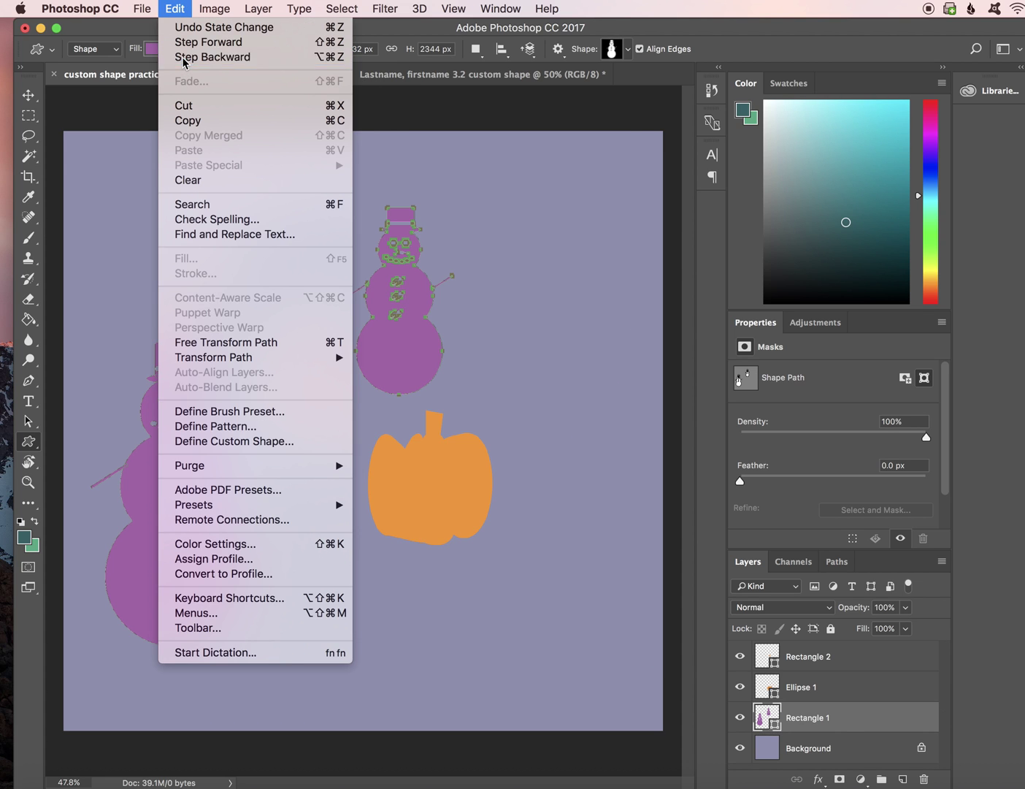
{"action": "left_click", "coordinate": [182, 57]}
{"action": "left_click", "coordinate": [176, 9]}
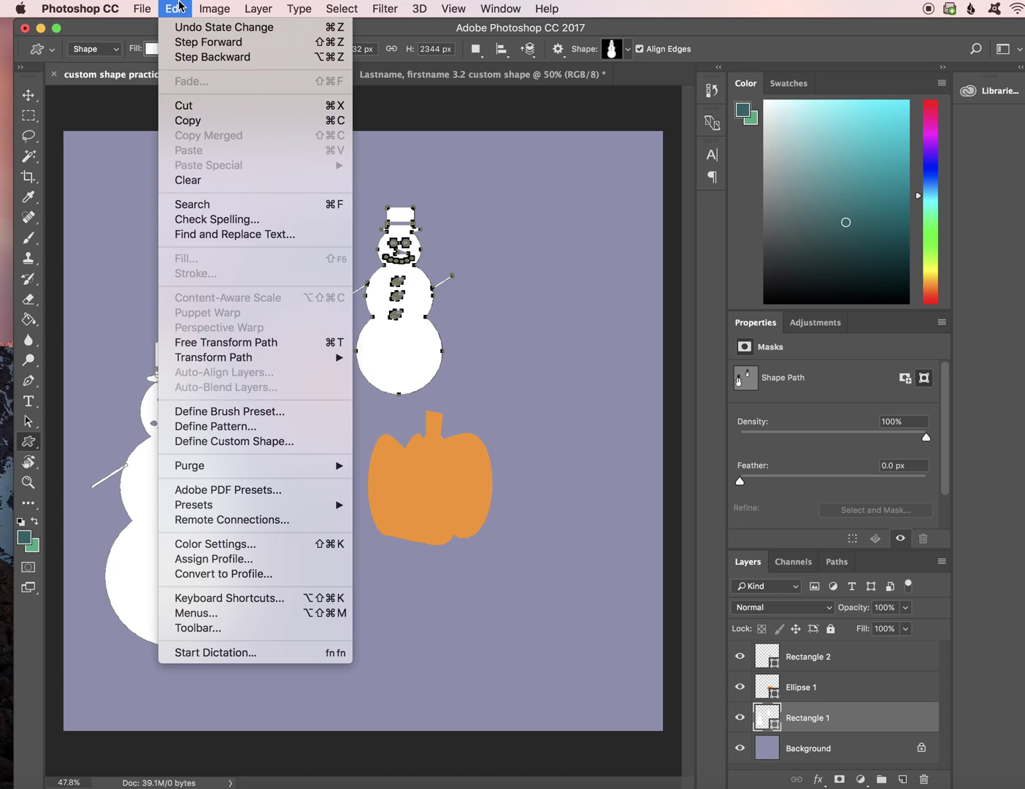
{"action": "left_click", "coordinate": [188, 57]}
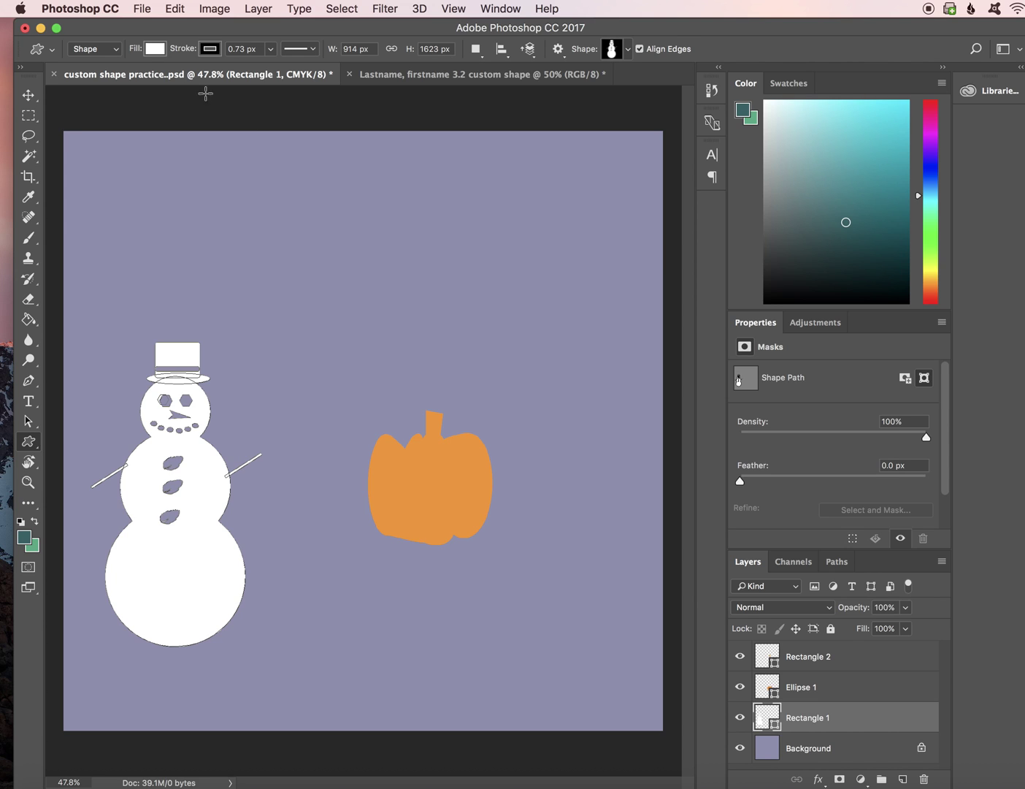
- Create a new 16 x 16 inch RGB document at 200 pixels/inch with a white background, named "Lastname, firstname 3.2 custom shape"
{"action": "left_click", "coordinate": [144, 9]}
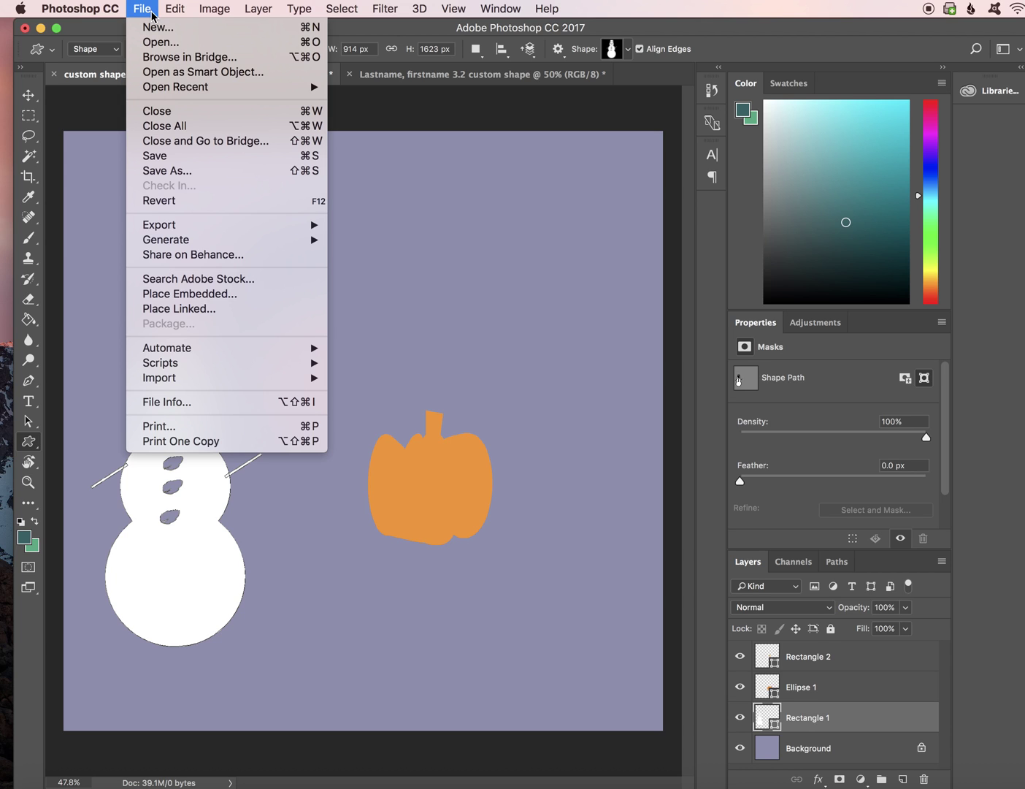
{"action": "left_click", "coordinate": [152, 27]}
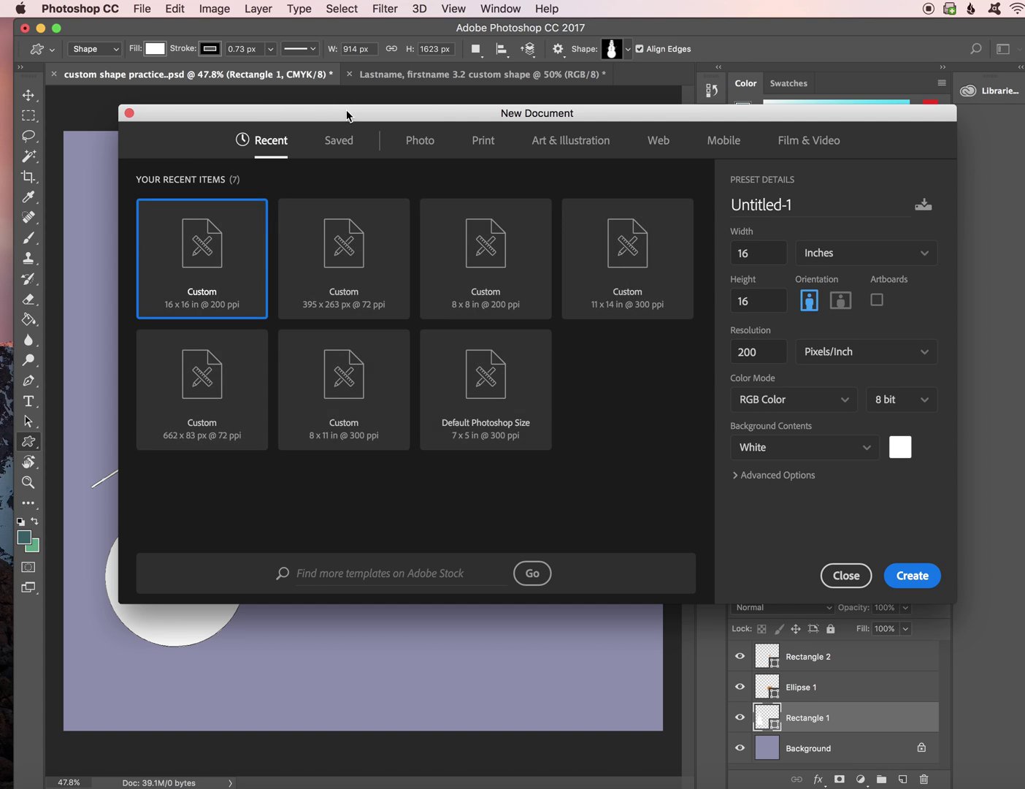
{"action": "left_click_drag", "start_coordinate": [347, 115], "coordinate": [263, 102]}
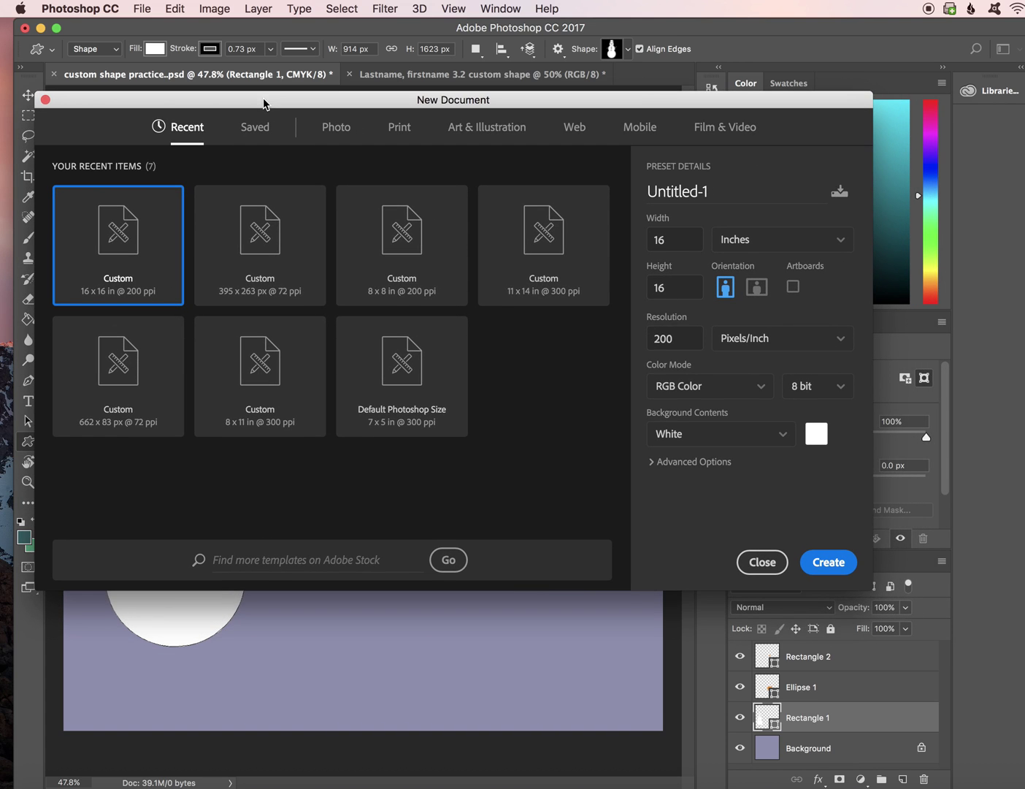
{"action": "left_click", "coordinate": [666, 195]}
{"action": "key", "text": "BackSpace"}
{"action": "type", "text": "Lastname, firstname 3.2 "}
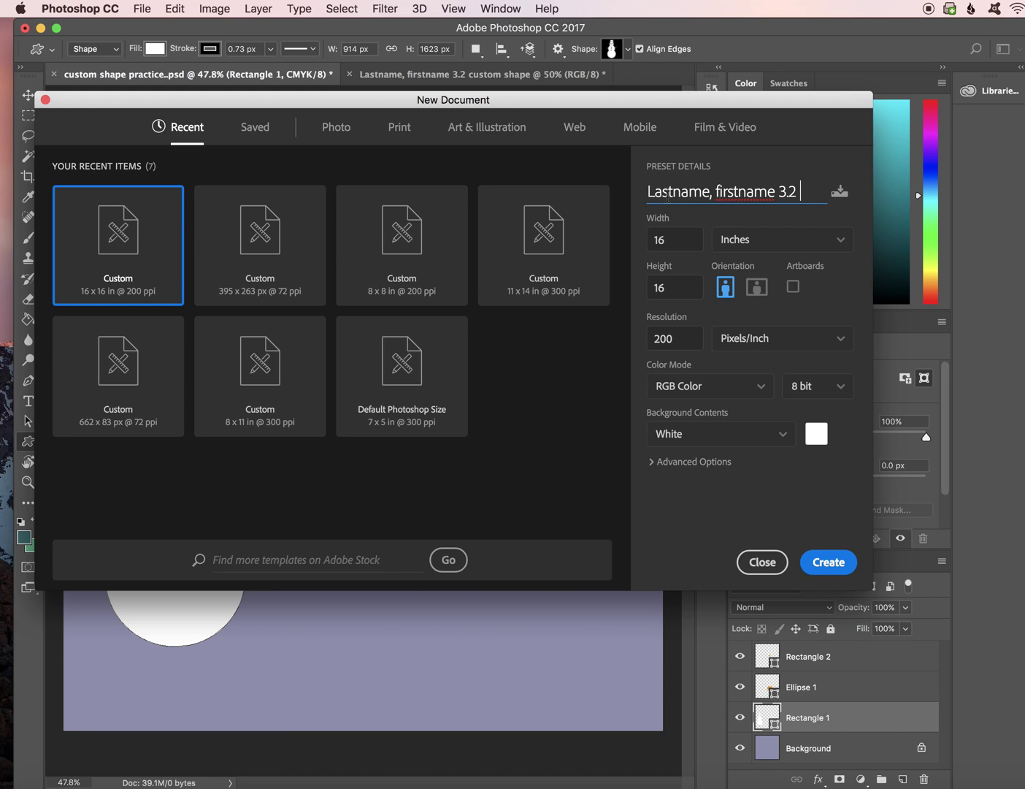
{"action": "type", "text": "custome"}
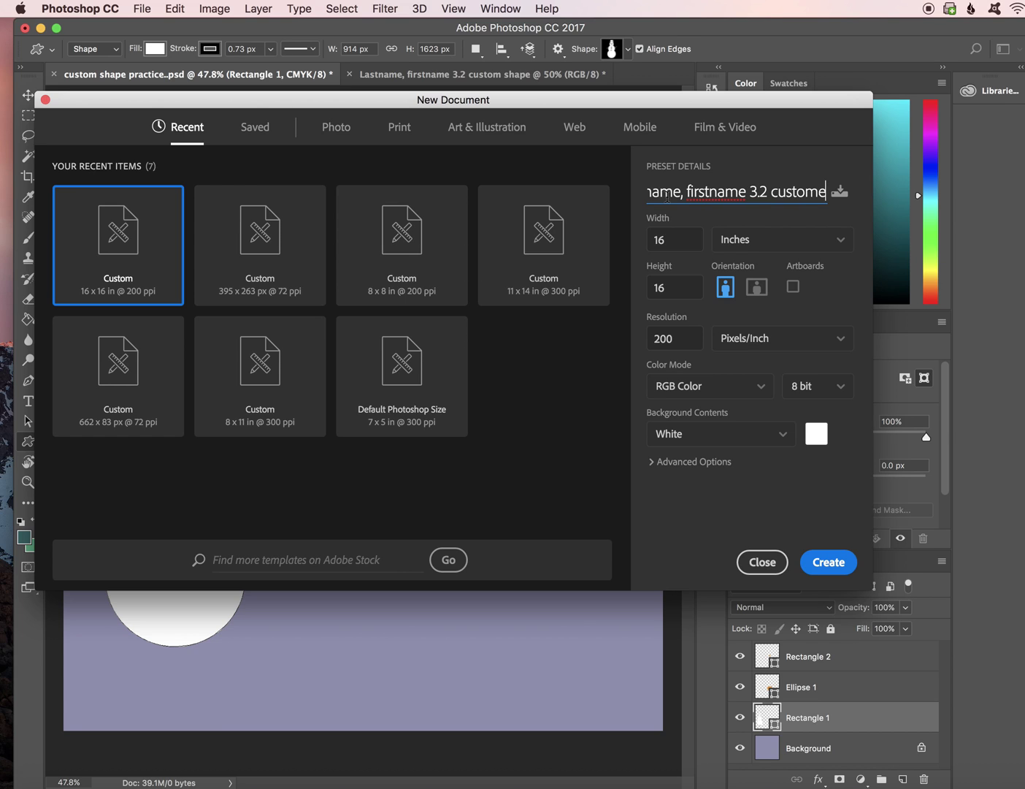
{"action": "key", "text": "BackSpace"}
{"action": "type", "text": "shape"}
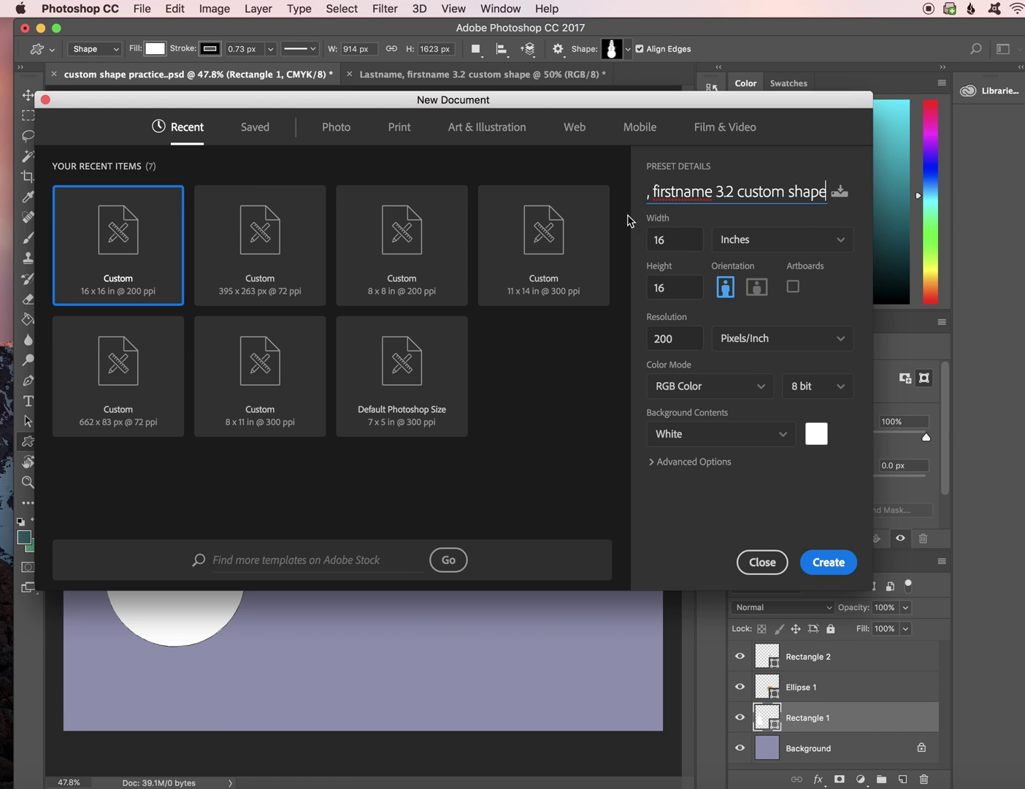
{"action": "left_click", "coordinate": [688, 248]}
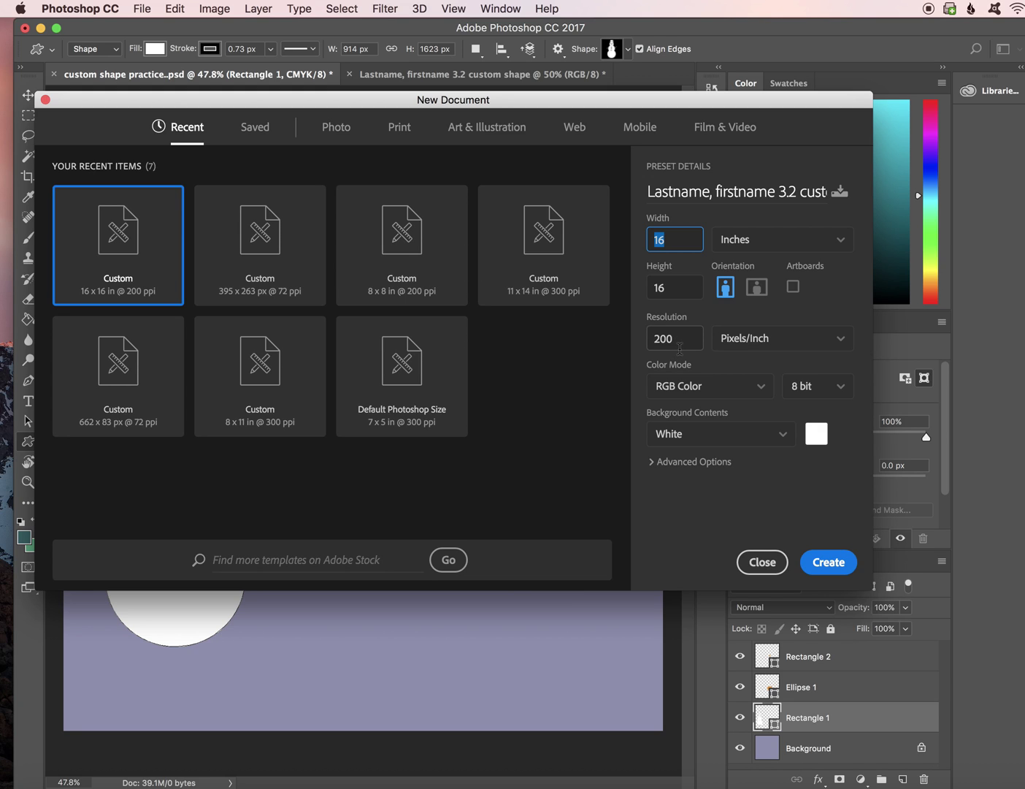
{"action": "left_click", "coordinate": [829, 562]}
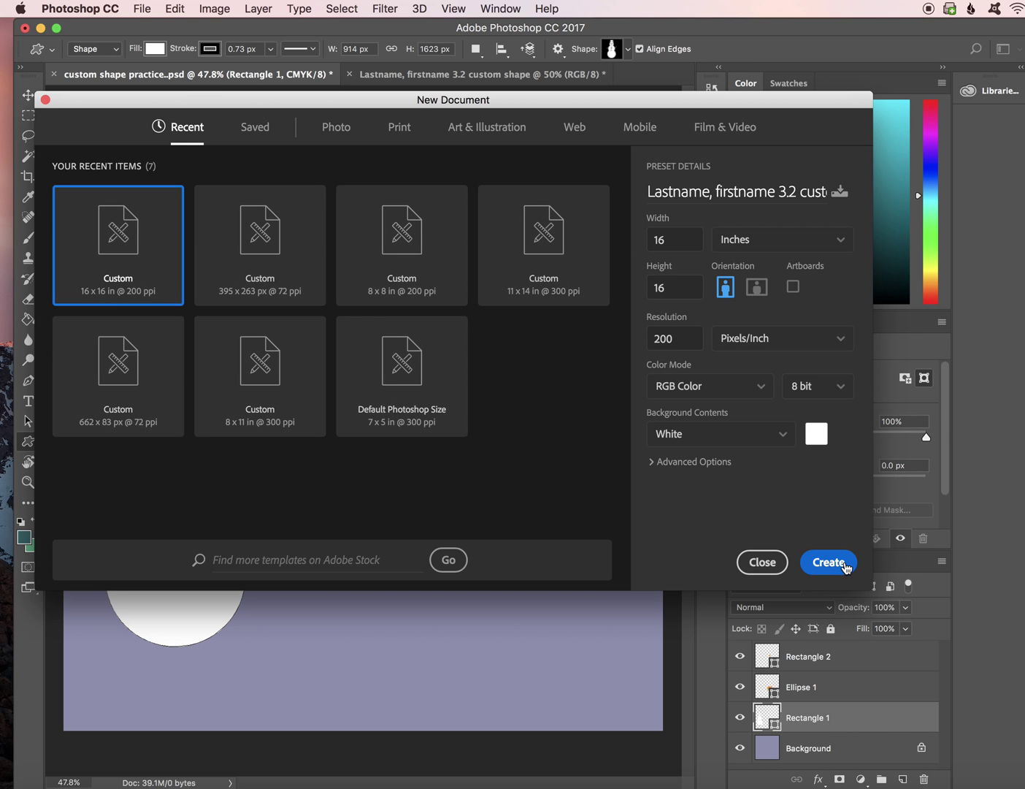
{"action": "left_click", "coordinate": [845, 566]}
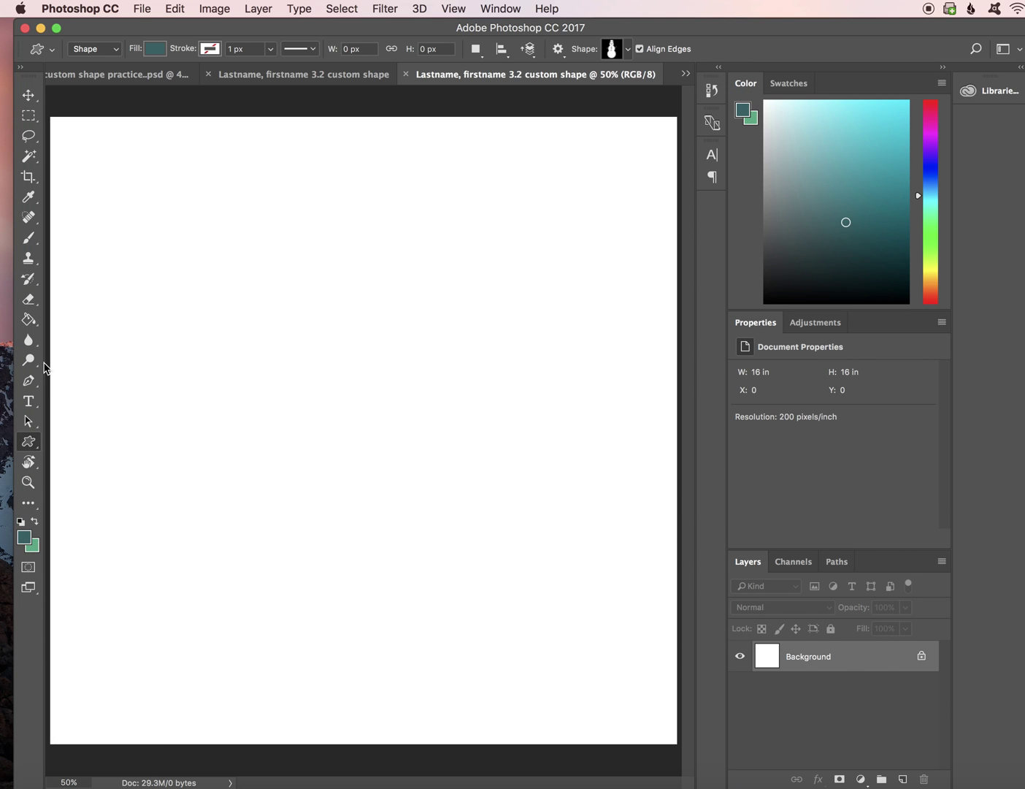
- Fill the Background layer with the dark teal foreground color using the Paint Bucket
{"action": "left_click", "coordinate": [29, 319]}
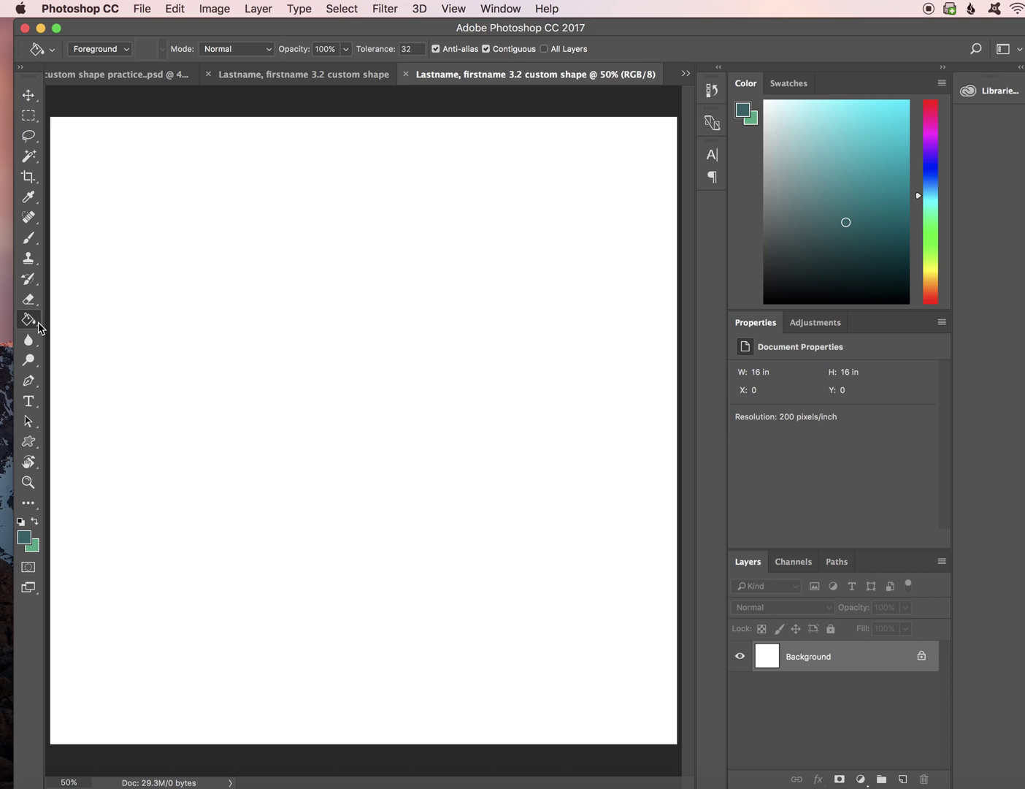
{"action": "left_click", "coordinate": [287, 347]}
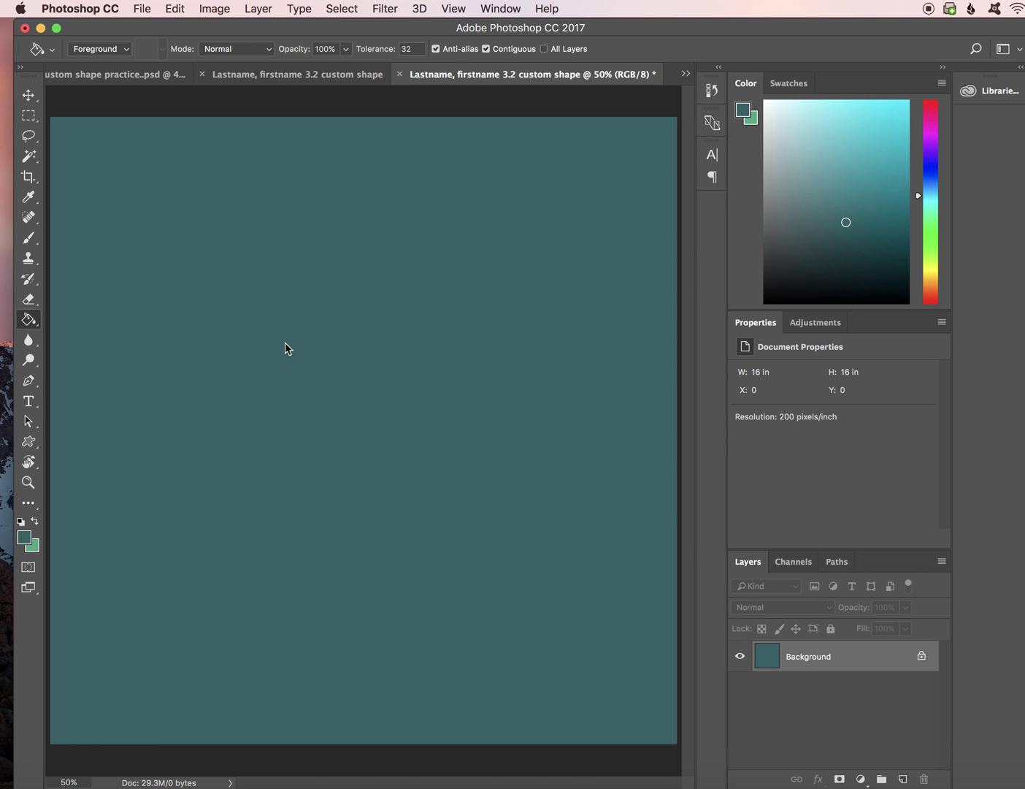
- Draw a white ellipse without a stroke, about 1136 px wide and 1109 px high, in the canvas's left half with the Ellipse tool
{"action": "left_click", "coordinate": [37, 447]}
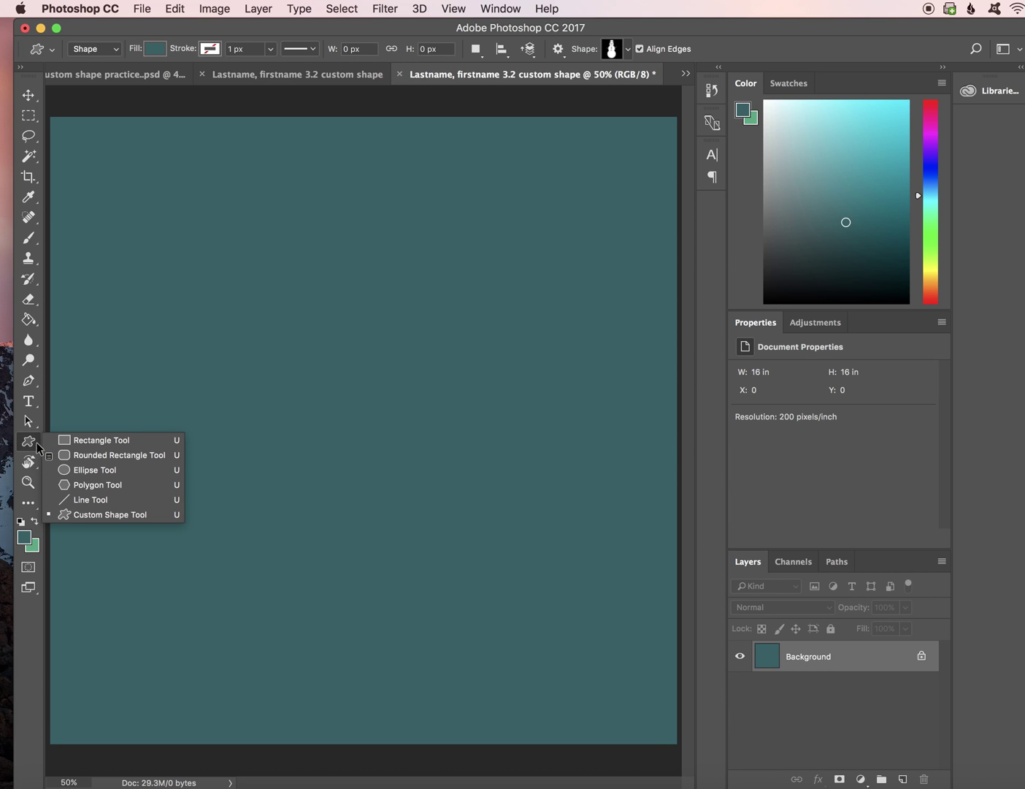
{"action": "left_click", "coordinate": [67, 472]}
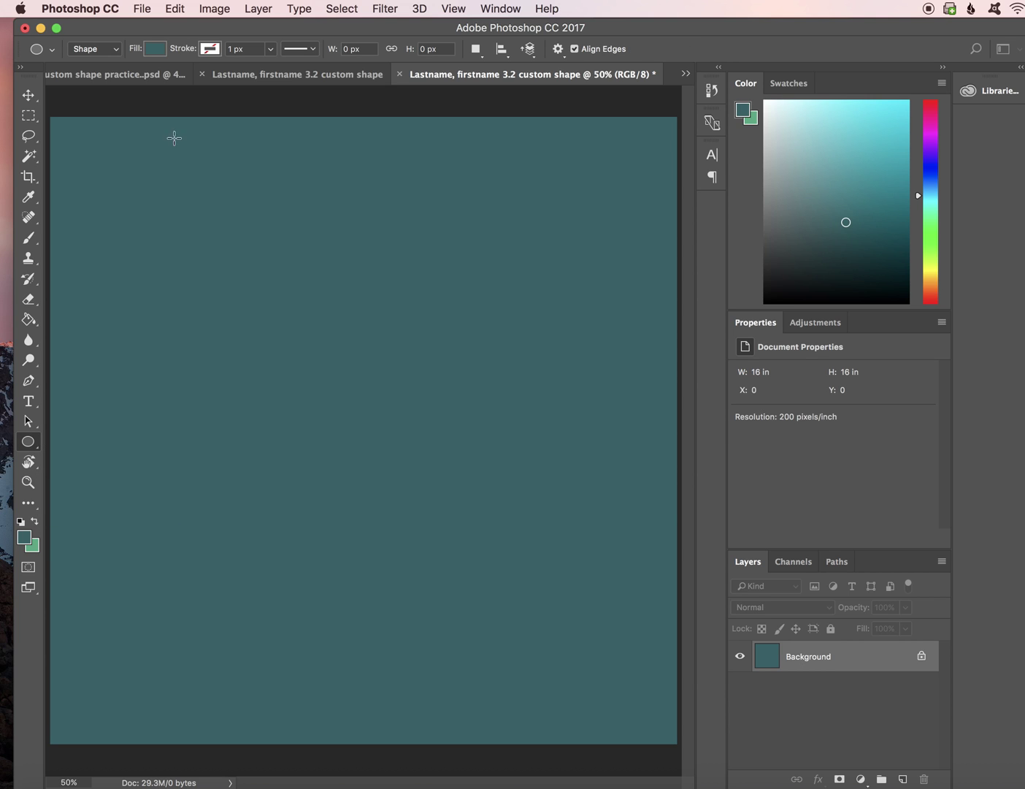
{"action": "left_click", "coordinate": [156, 49]}
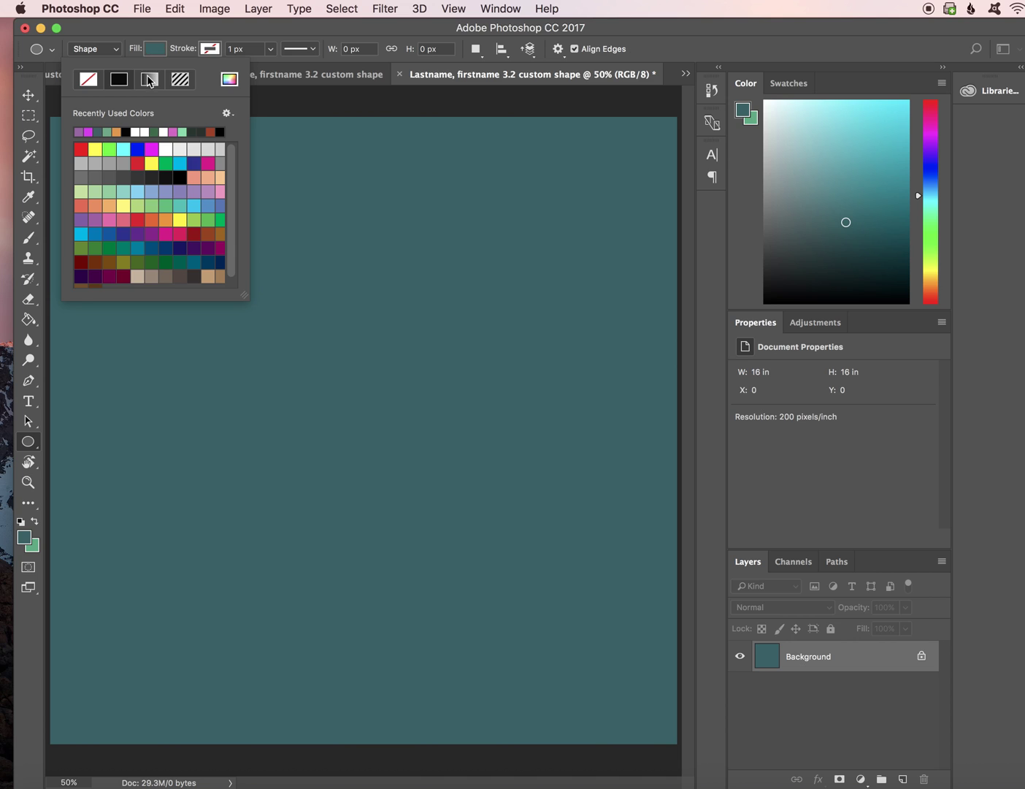
{"action": "left_click", "coordinate": [139, 131]}
{"action": "left_click", "coordinate": [172, 29]}
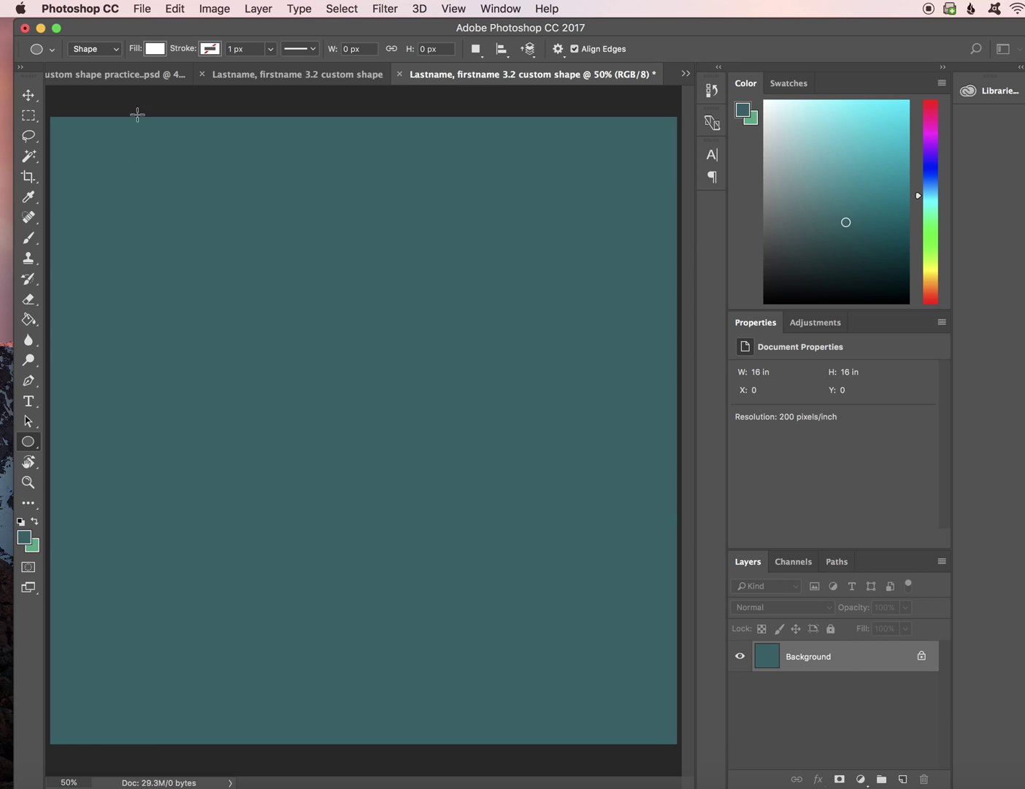
{"action": "left_click_drag", "start_coordinate": [112, 361], "coordinate": [335, 579]}
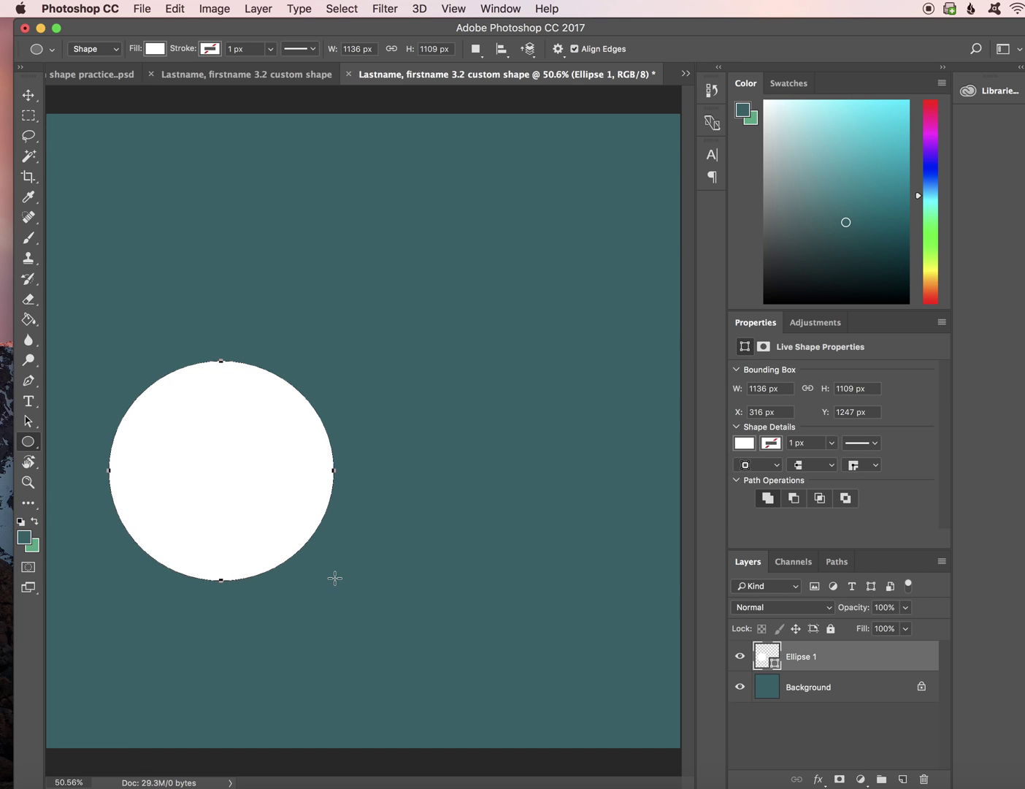
{"action": "scroll", "coordinate": [334, 578], "scroll_direction": "up", "scroll_amount": 5}
{"action": "scroll", "coordinate": [335, 577], "scroll_direction": "left", "scroll_amount": 5}
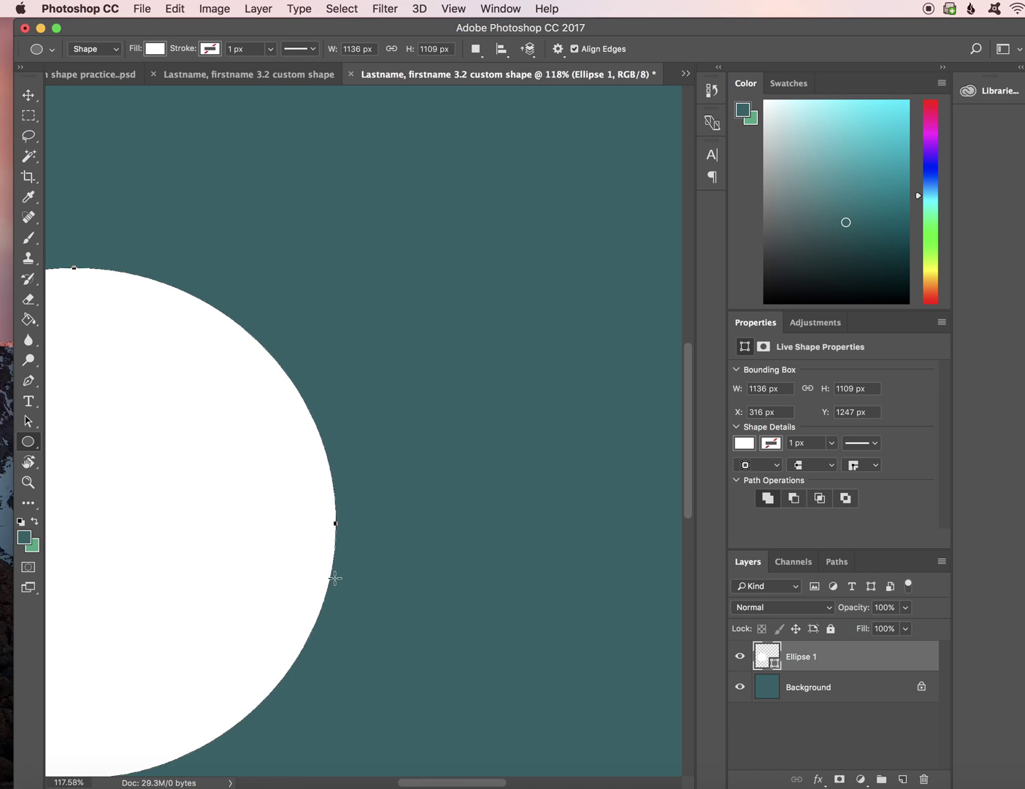
- Draw an elliptical path about 505 px wide and 524 px high, up and to the right of the white ellipse
{"action": "left_click", "coordinate": [115, 49]}
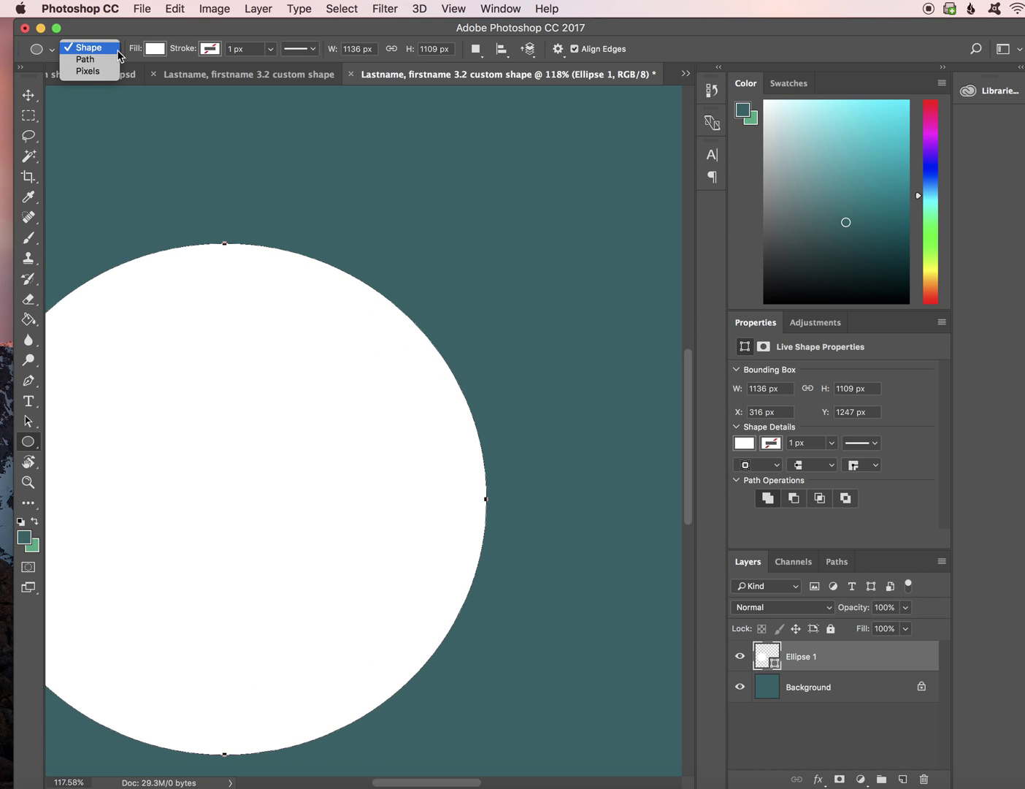
{"action": "left_click", "coordinate": [113, 59]}
{"action": "left_click_drag", "start_coordinate": [430, 180], "coordinate": [662, 422]}
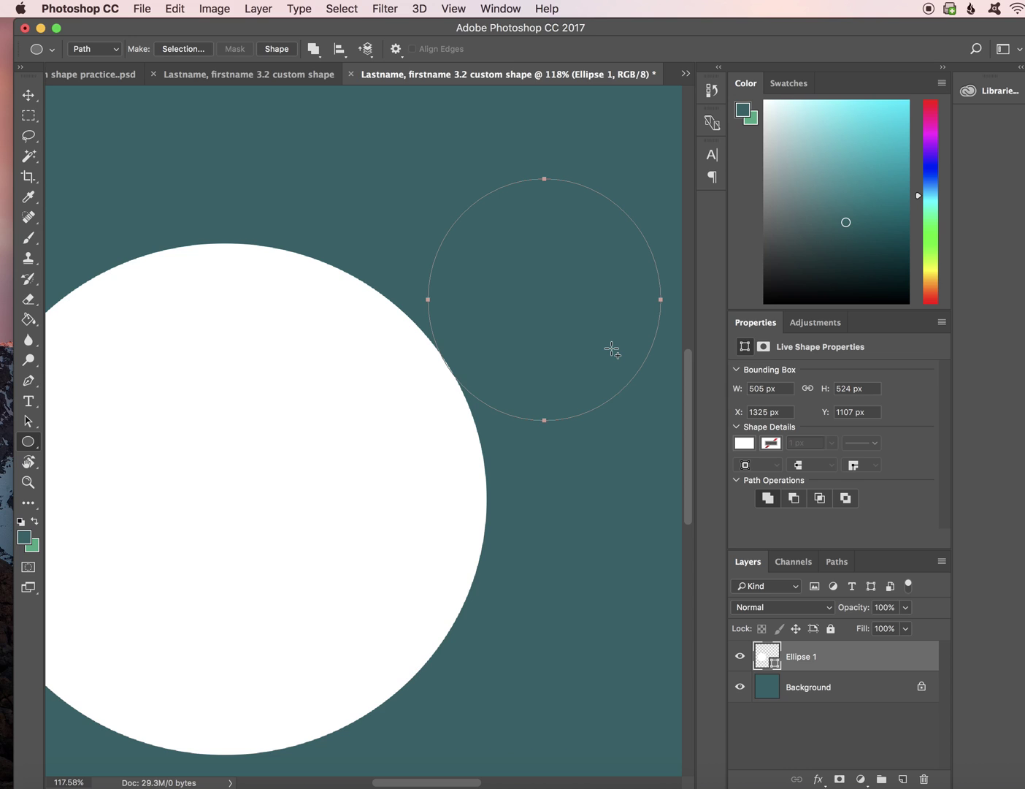
{"action": "key", "text": "super+minus"}
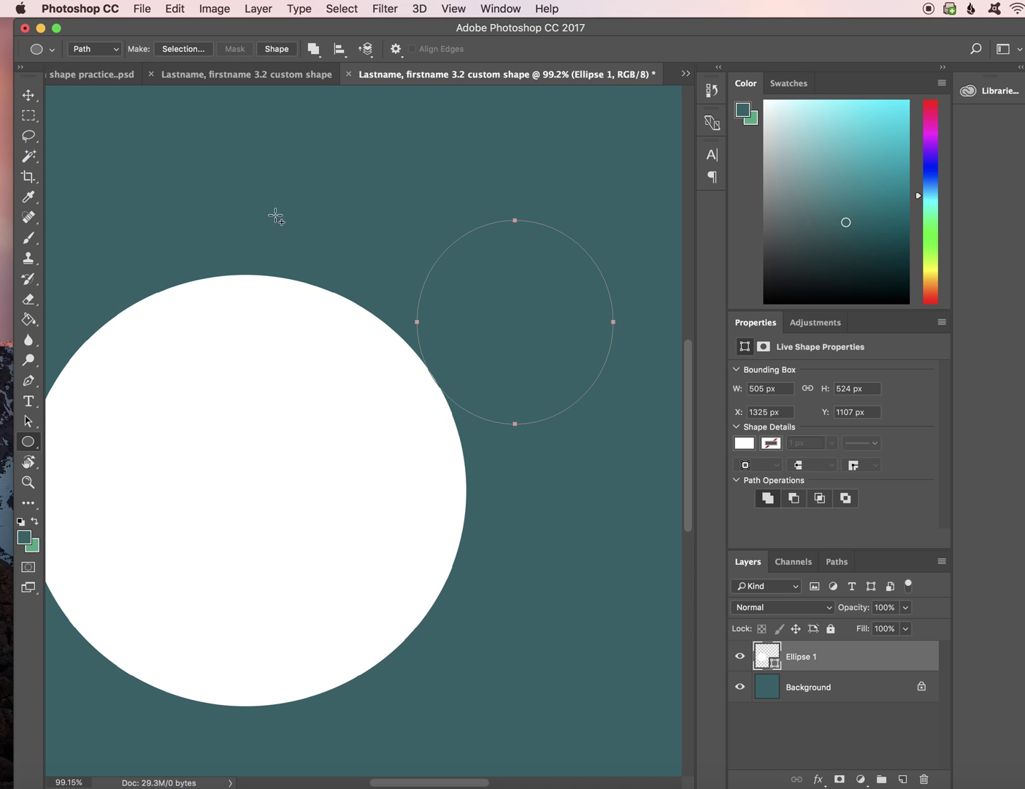
- Return the Ellipse tool to Shape mode and revert the document history to the Paint Bucket state
{"action": "left_click", "coordinate": [119, 51]}
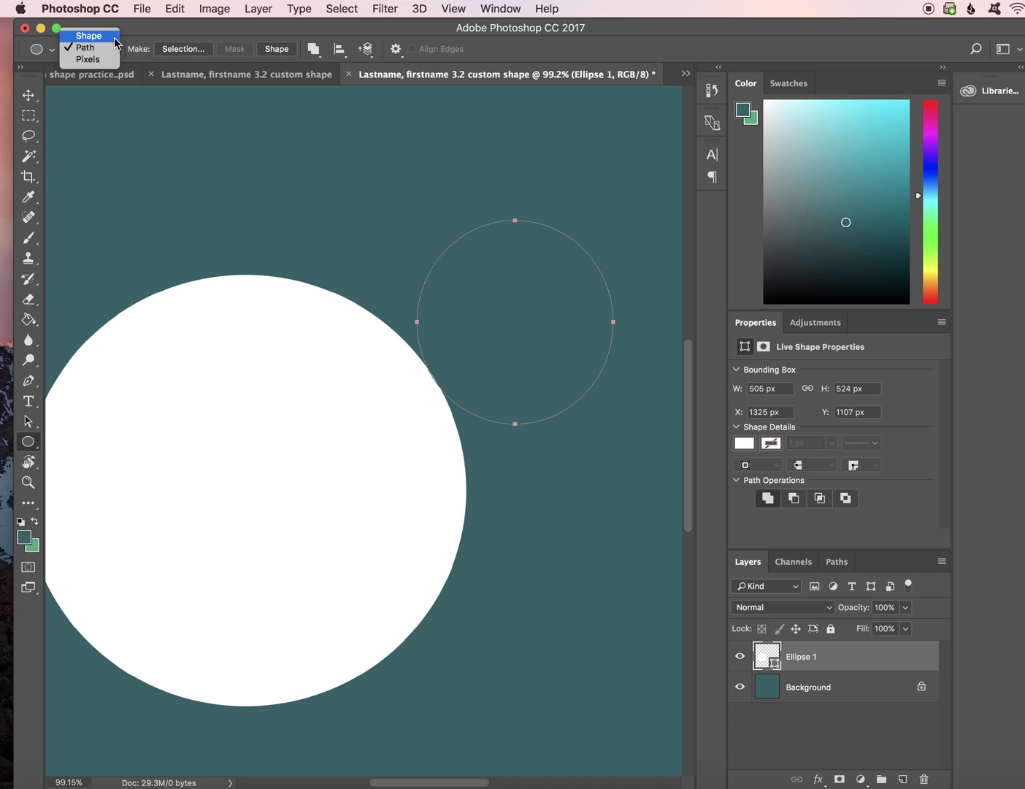
{"action": "left_click", "coordinate": [88, 36]}
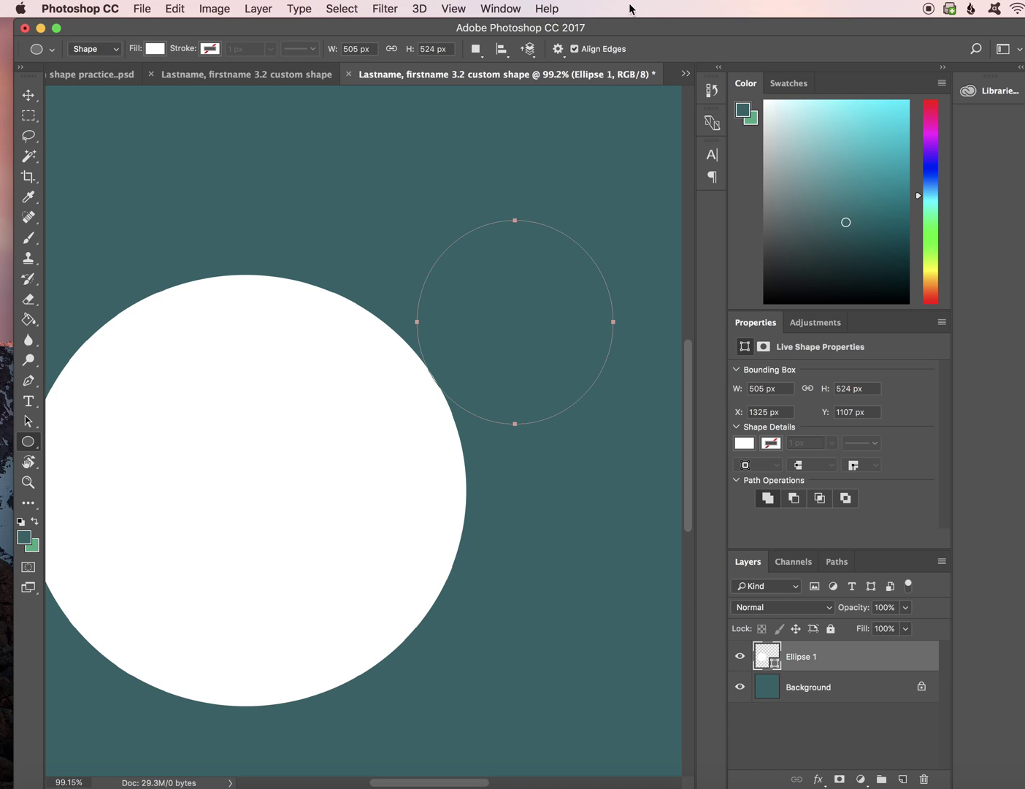
{"action": "left_click", "coordinate": [715, 94]}
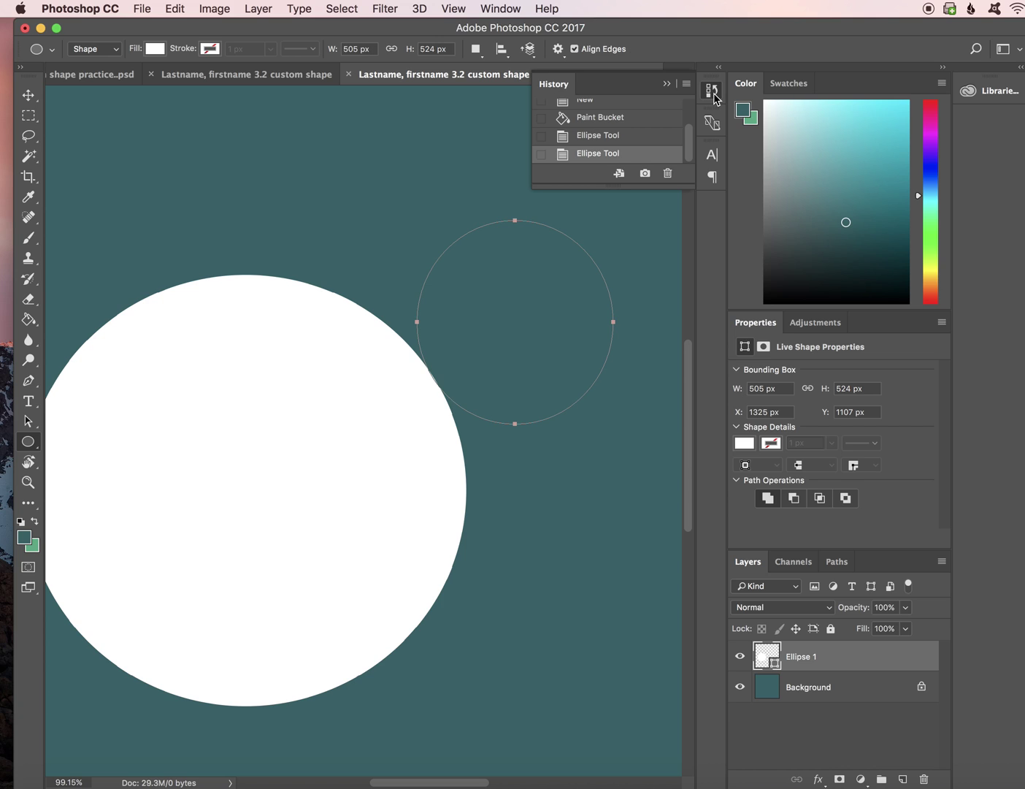
{"action": "left_click_drag", "start_coordinate": [688, 139], "coordinate": [687, 115]}
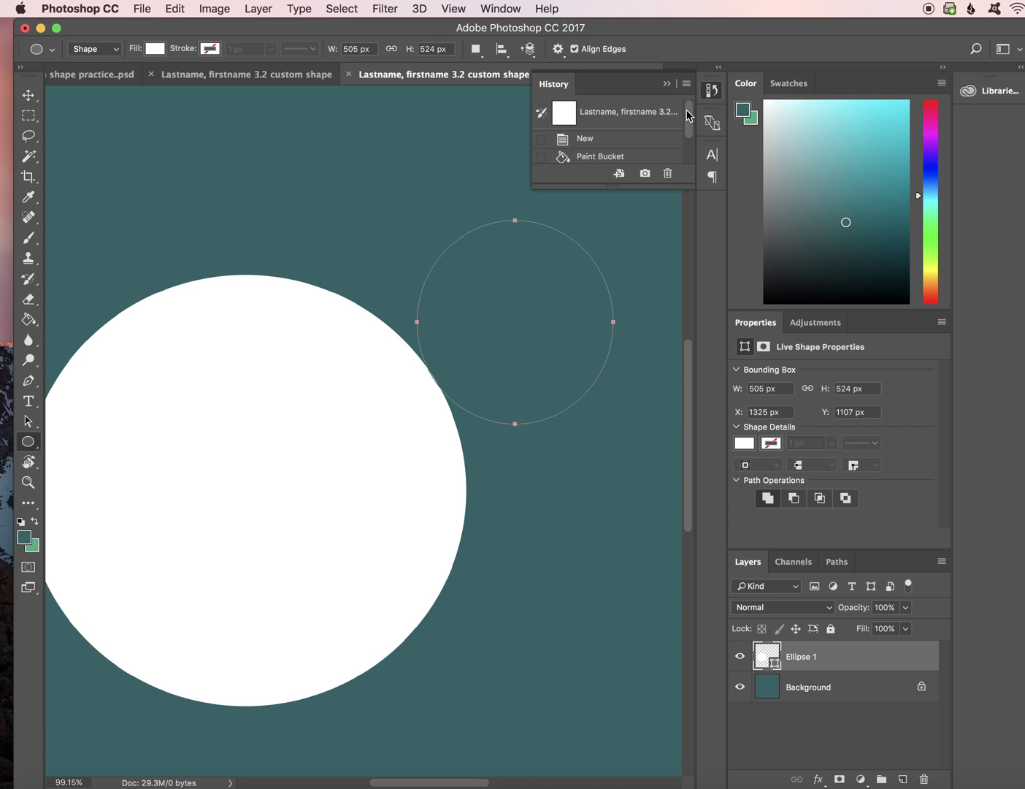
{"action": "left_click", "coordinate": [665, 145]}
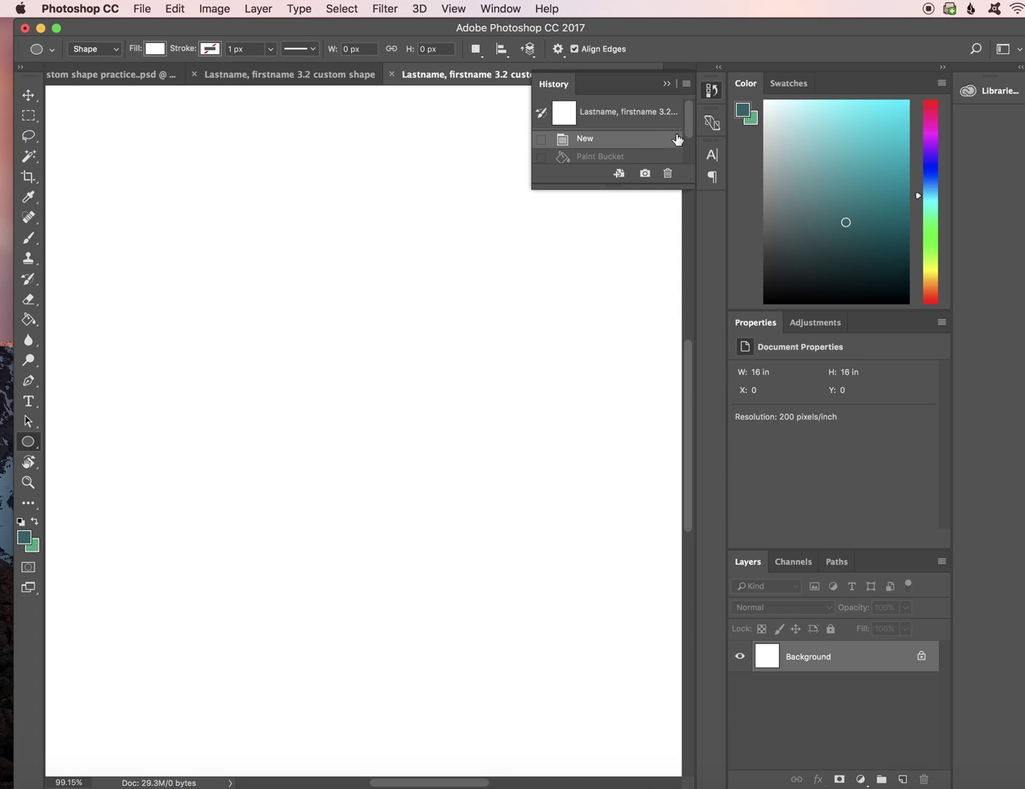
{"action": "left_click", "coordinate": [666, 156]}
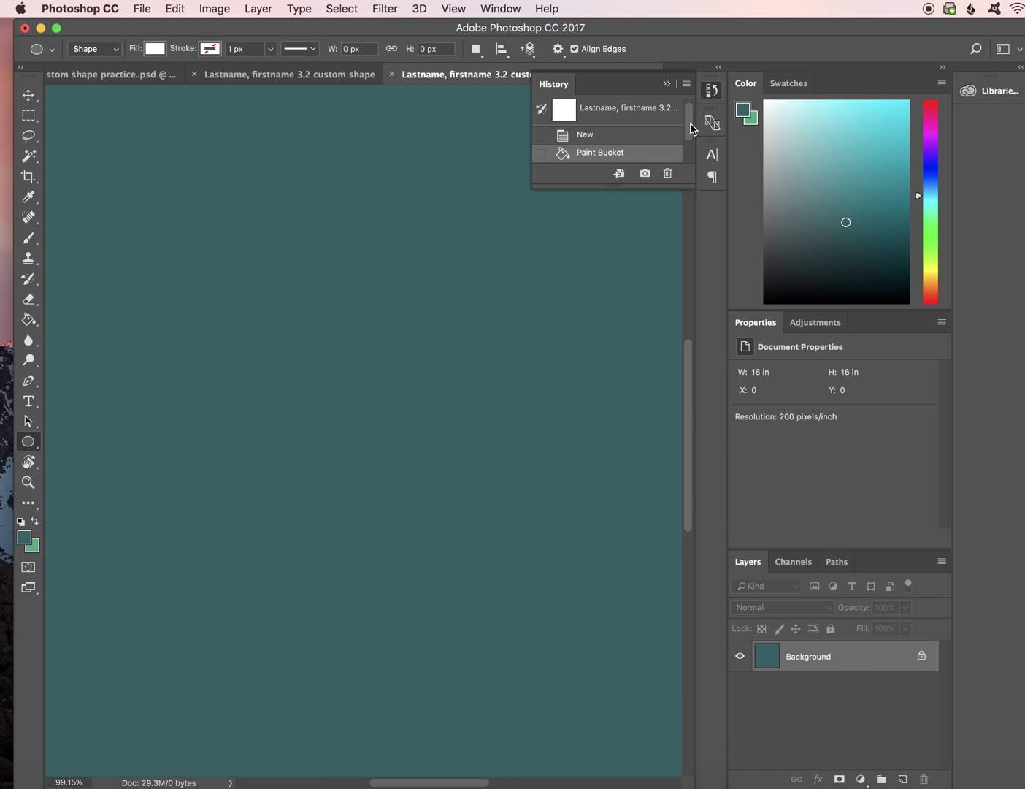
- Draw a white ellipse shape about 719 px wide and 730 px high in the canvas's lower-left area as the snowman's base
{"action": "scroll", "coordinate": [691, 128], "scroll_direction": "up", "scroll_amount": 1}
{"action": "scroll", "coordinate": [45, 441], "scroll_direction": "down", "scroll_amount": 5}
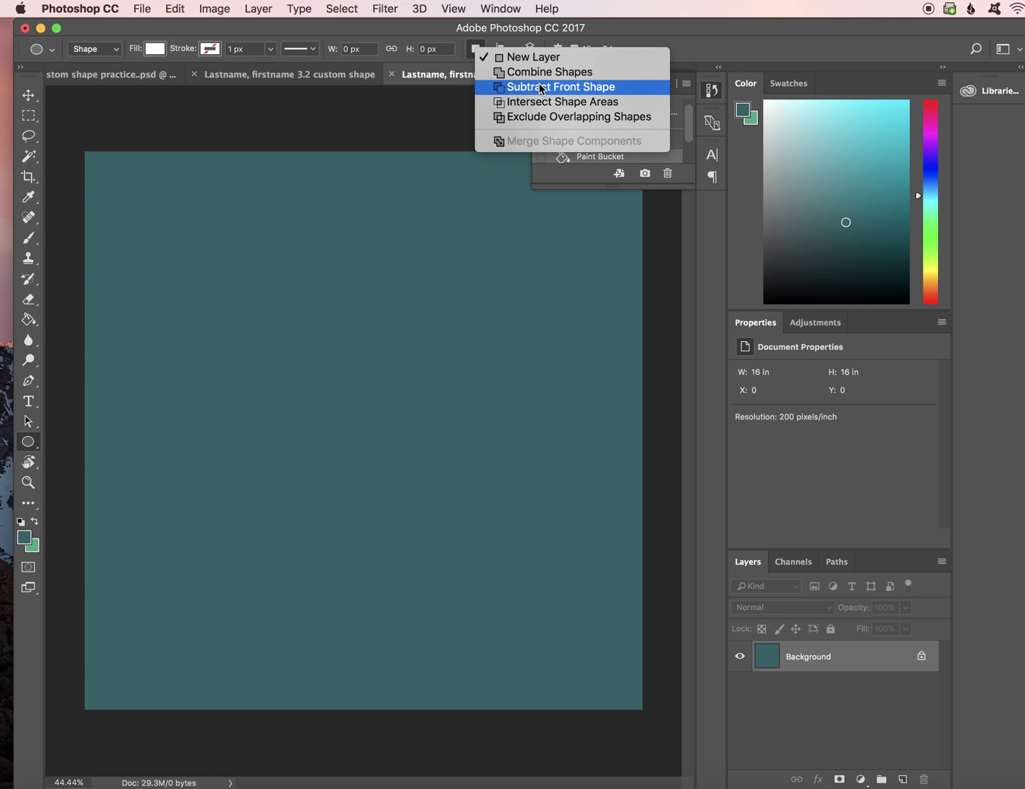
{"action": "left_click", "coordinate": [623, 37]}
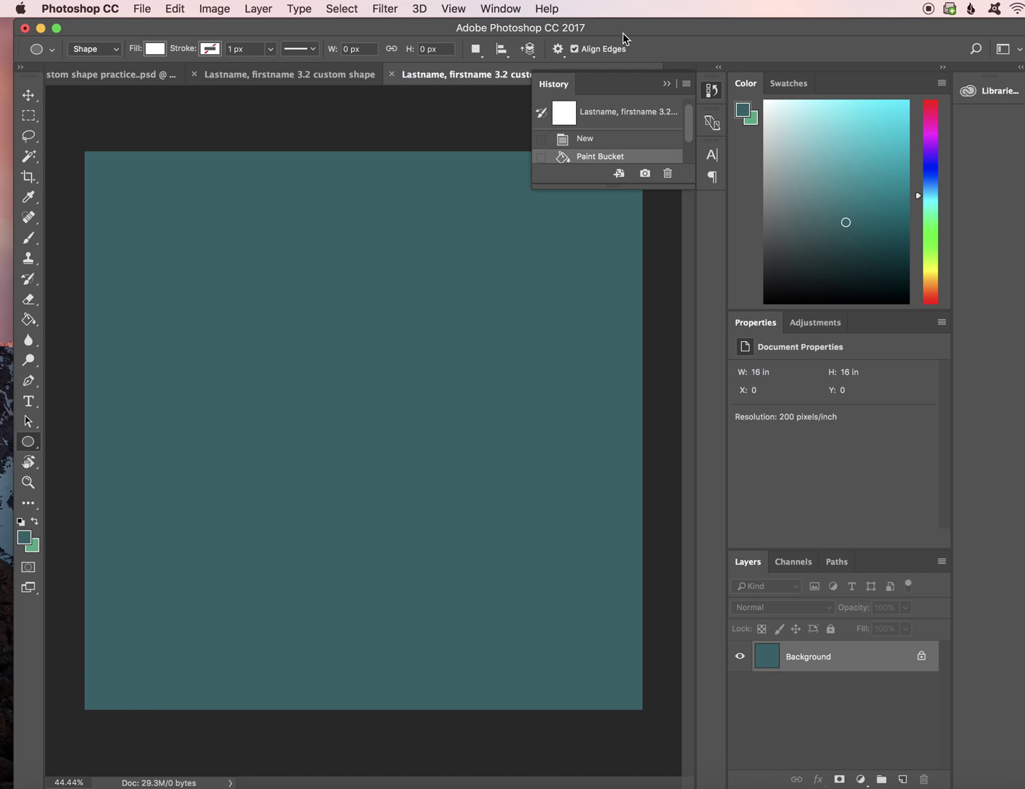
{"action": "left_click_drag", "start_coordinate": [173, 460], "coordinate": [298, 588]}
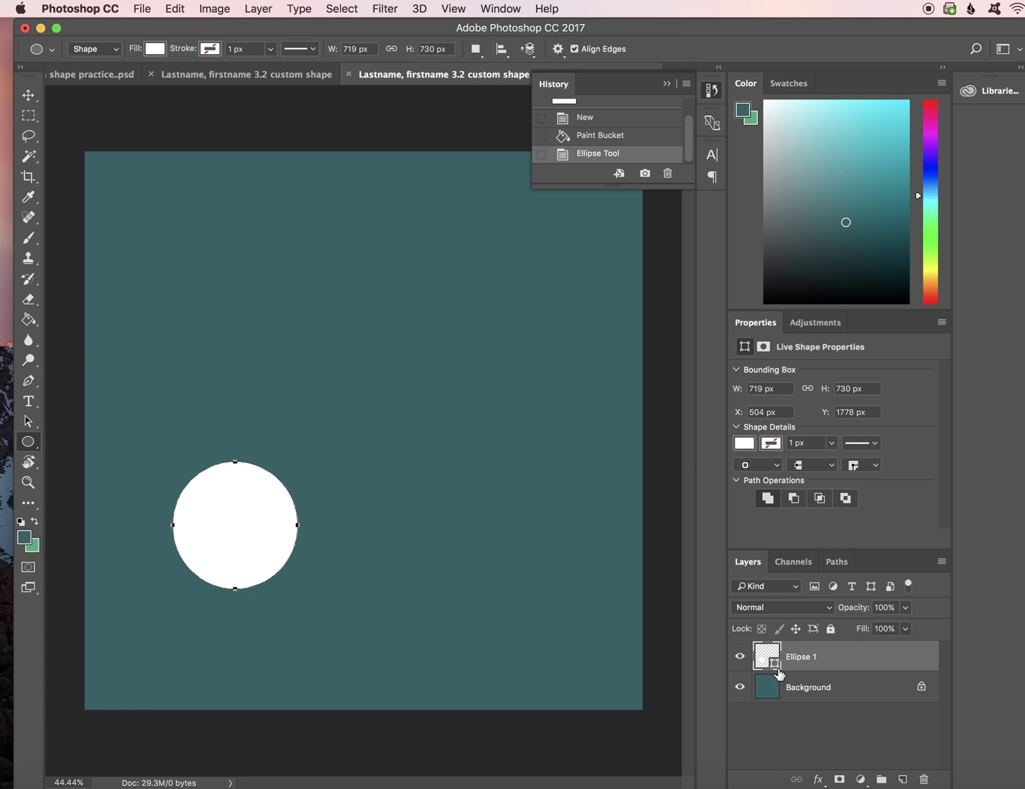
- Rename the ellipse's shape layer as "Snowman"
{"action": "right_click", "coordinate": [814, 660]}
{"action": "left_click", "coordinate": [801, 661]}
{"action": "double_click", "coordinate": [801, 659]}
{"action": "key", "text": "BackSpace"}
{"action": "type", "text": "Snowman"}
{"action": "key", "text": "Return"}
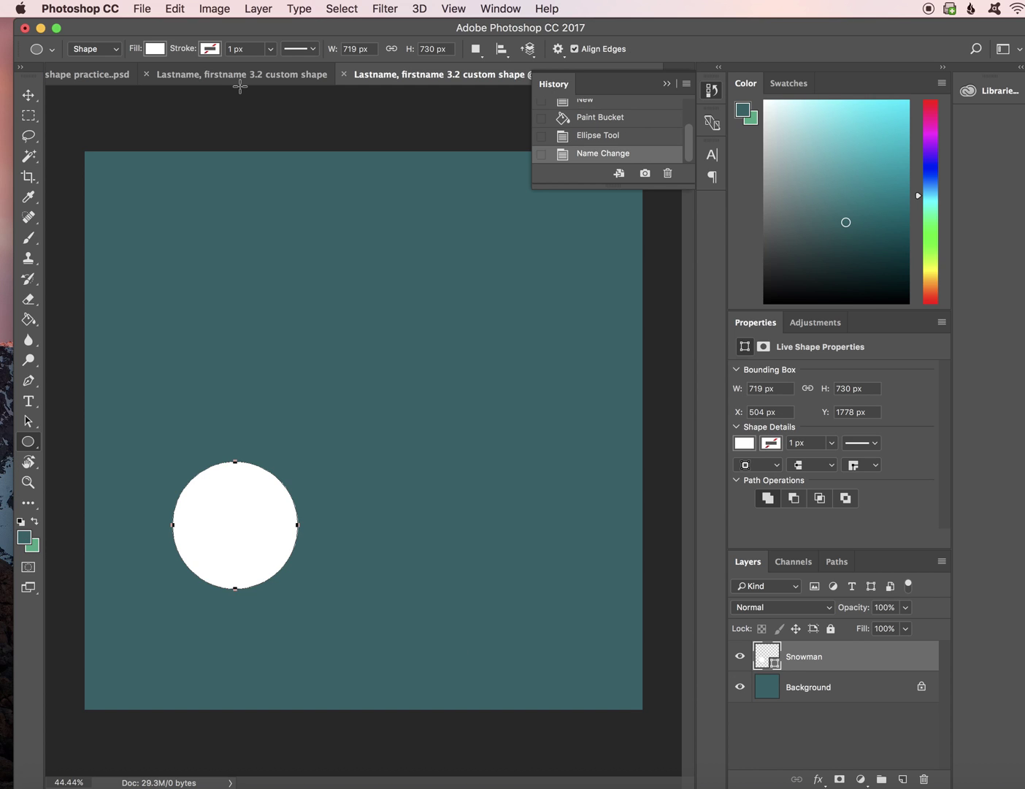
- With Combine Shapes, stack a middle circle about 516 px wide and a head circle about 366 px wide above the base
{"action": "left_click", "coordinate": [476, 49]}
{"action": "left_click", "coordinate": [512, 71]}
{"action": "left_click_drag", "start_coordinate": [191, 392], "coordinate": [281, 488]}
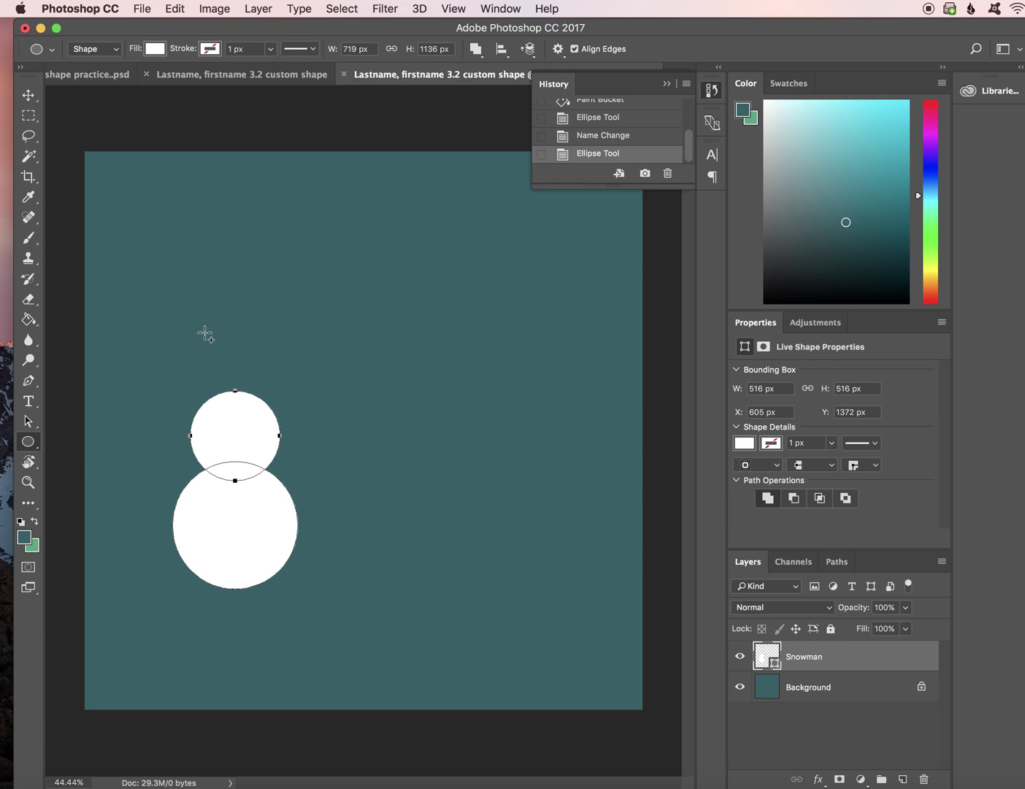
{"action": "left_click_drag", "start_coordinate": [205, 334], "coordinate": [270, 414]}
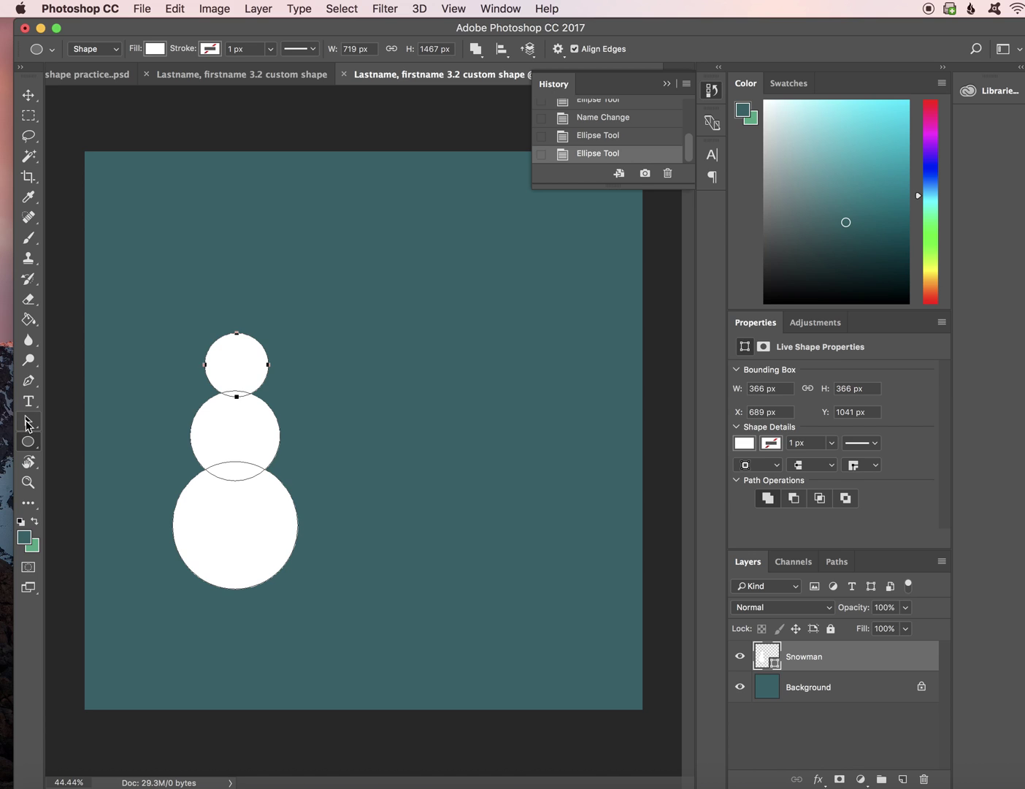
- Reposition the head and middle circles with the Path Selection tool so they overlap more and line up above the base
{"action": "left_click", "coordinate": [28, 421]}
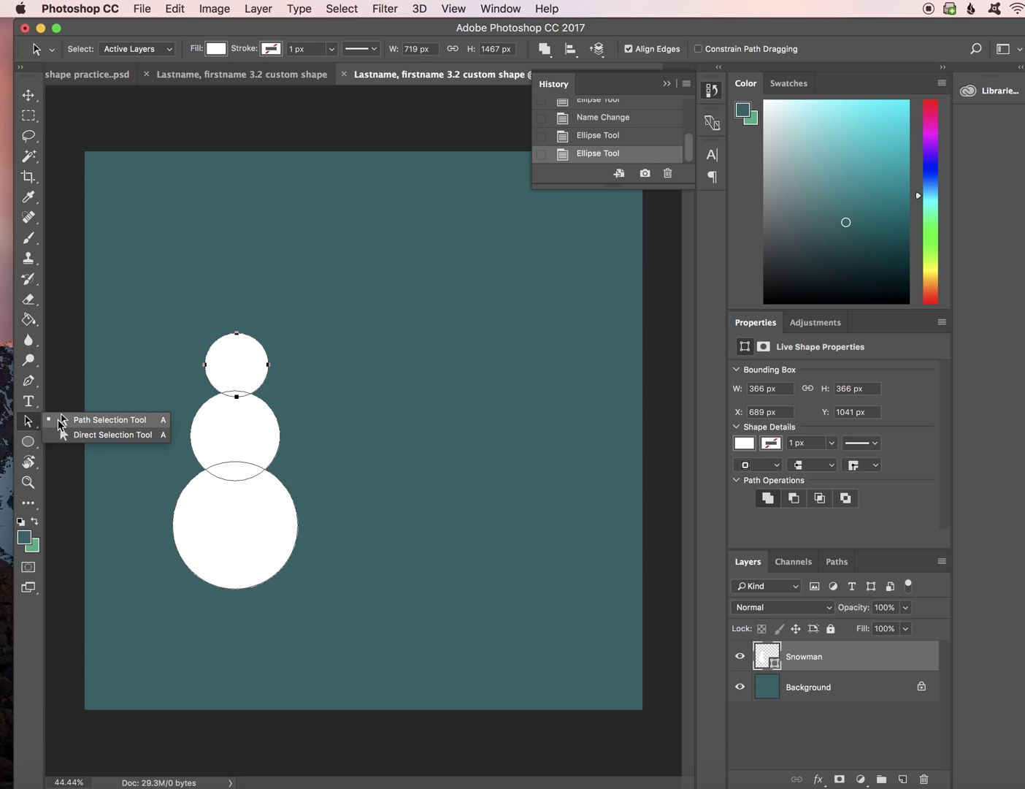
{"action": "left_click", "coordinate": [62, 424]}
{"action": "left_click_drag", "start_coordinate": [235, 378], "coordinate": [235, 389]}
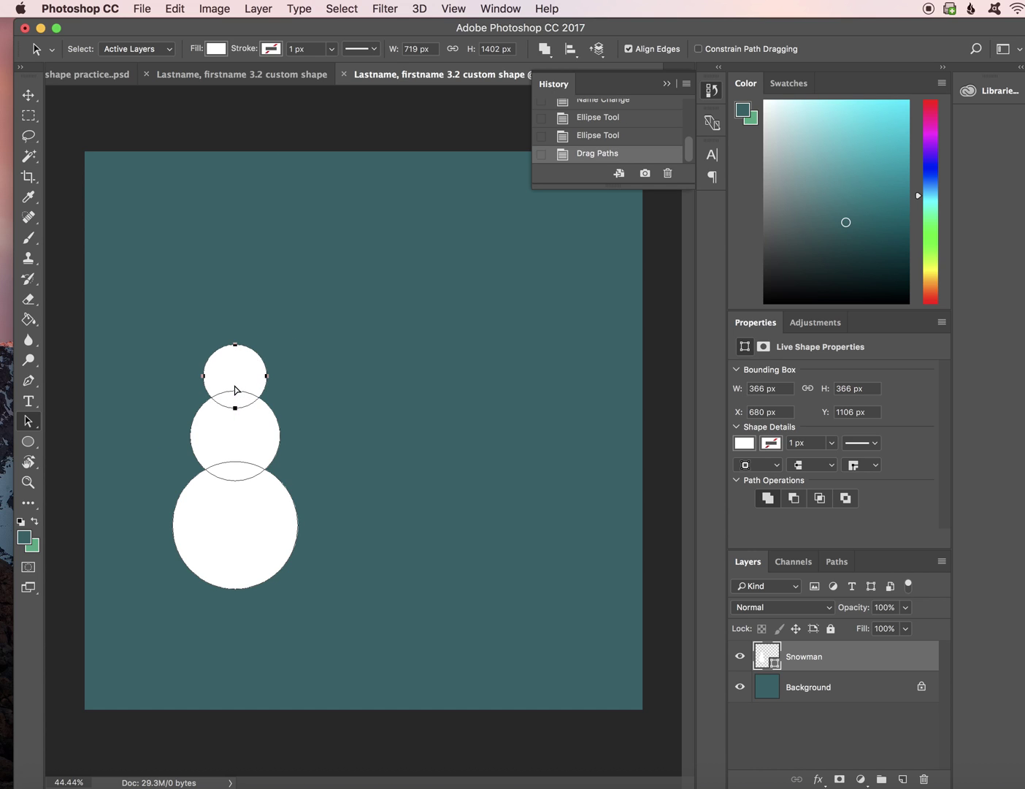
{"action": "mouse_move", "coordinate": [230, 441]}
{"action": "left_mouse_down"}
{"action": "mouse_move", "coordinate": [249, 458]}
{"action": "mouse_move", "coordinate": [233, 441]}
{"action": "left_mouse_up"}
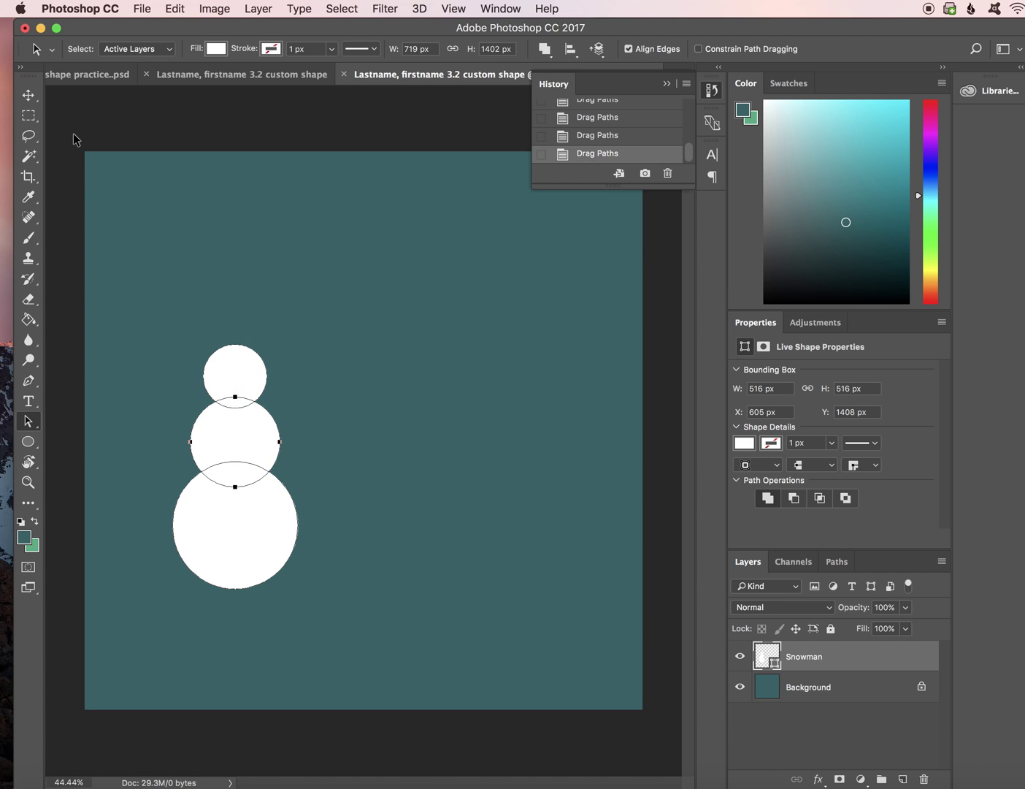
- Move the whole snowman up and right toward the canvas centre, and fine-tune the head circle's position above the body
{"action": "left_click", "coordinate": [27, 100]}
{"action": "left_click_drag", "start_coordinate": [236, 405], "coordinate": [276, 347]}
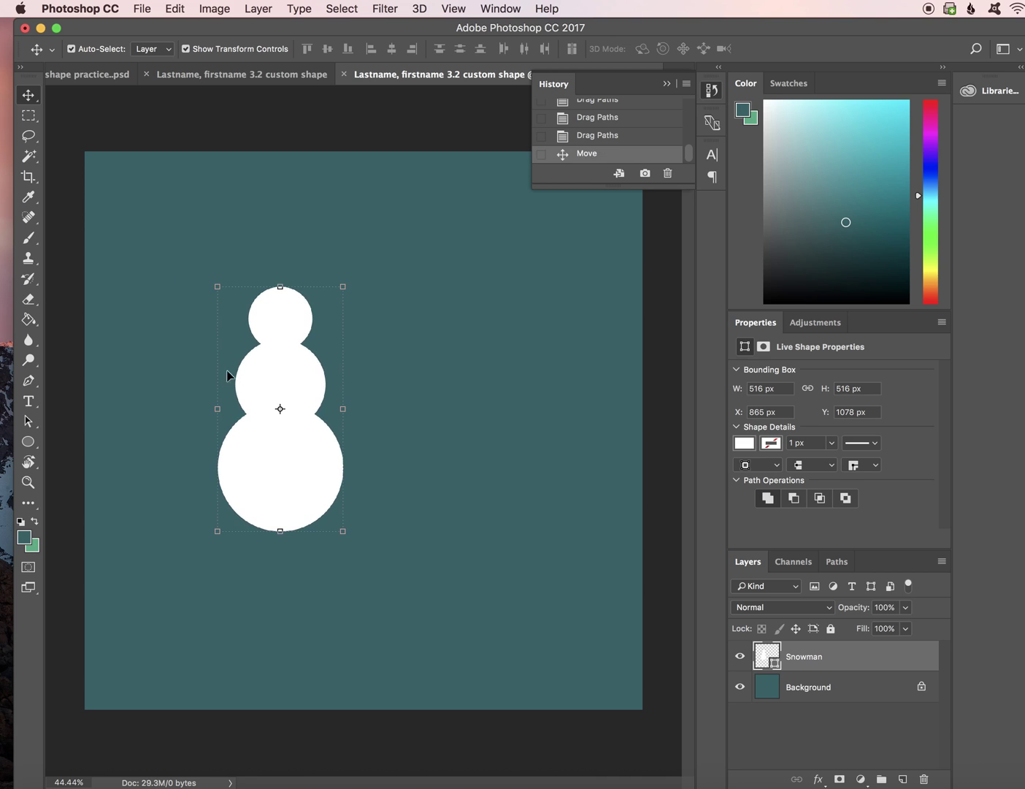
{"action": "left_click", "coordinate": [28, 422]}
{"action": "mouse_move", "coordinate": [292, 341]}
{"action": "left_mouse_down"}
{"action": "mouse_move", "coordinate": [288, 329]}
{"action": "mouse_move", "coordinate": [289, 340]}
{"action": "left_mouse_up"}
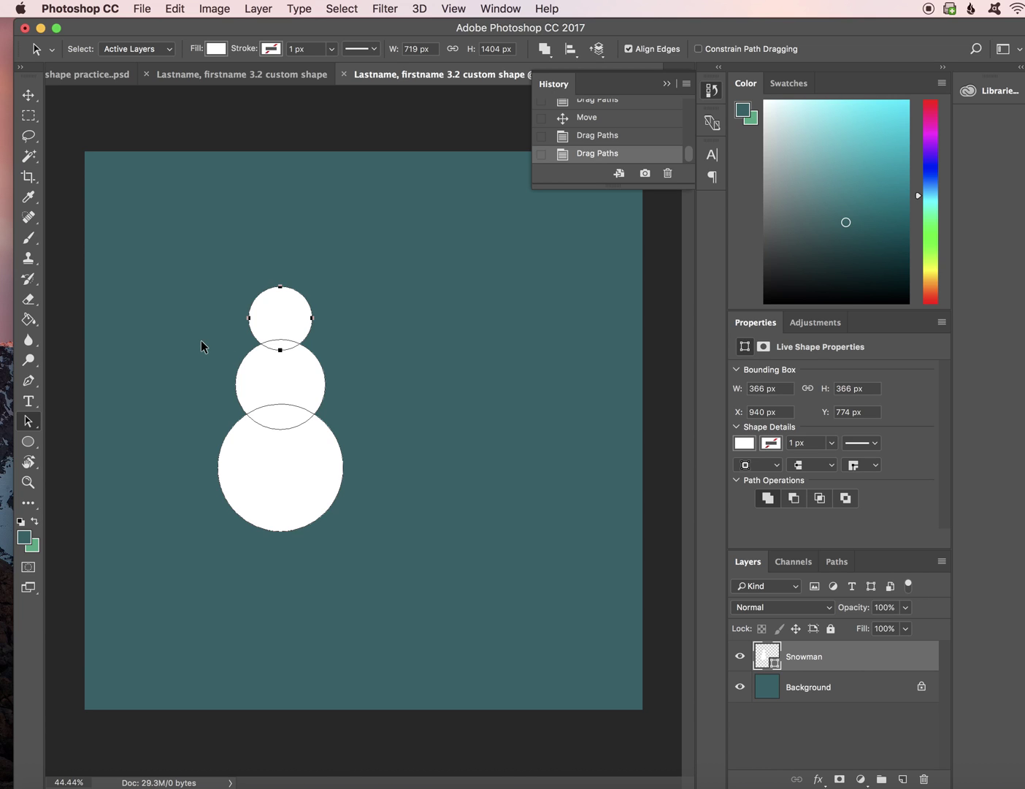
- Choose the solid scalloped circle as the shape for the Custom Shape tool
{"action": "left_click", "coordinate": [29, 442]}
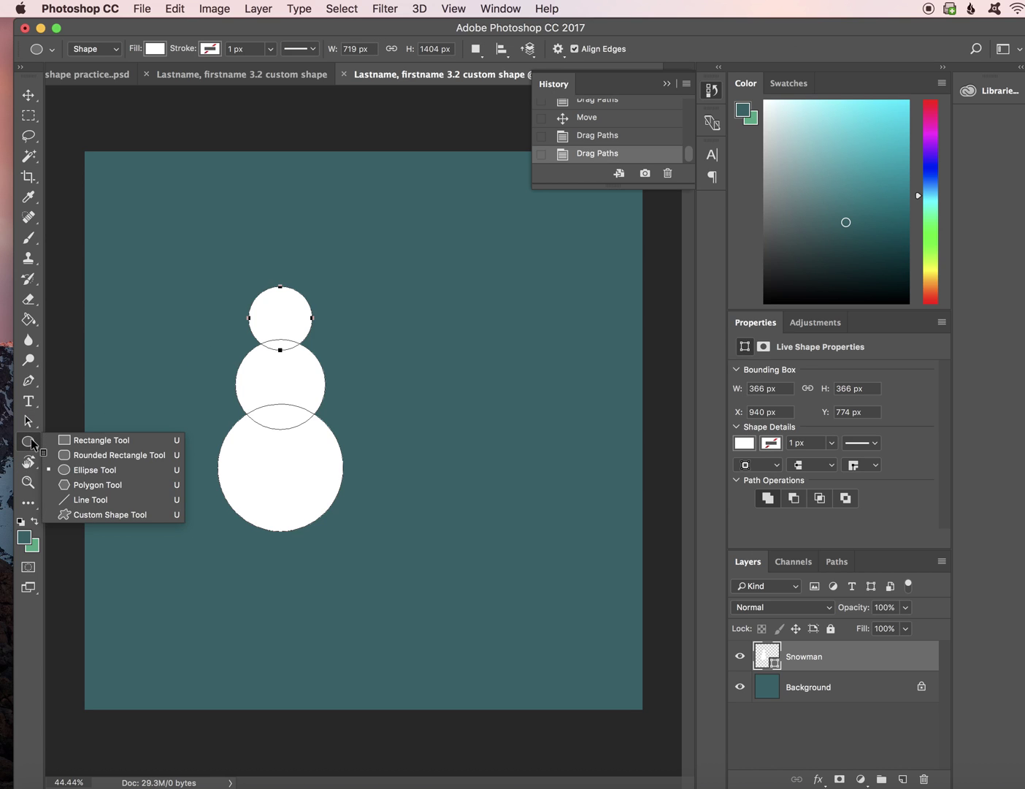
{"action": "left_click", "coordinate": [65, 514]}
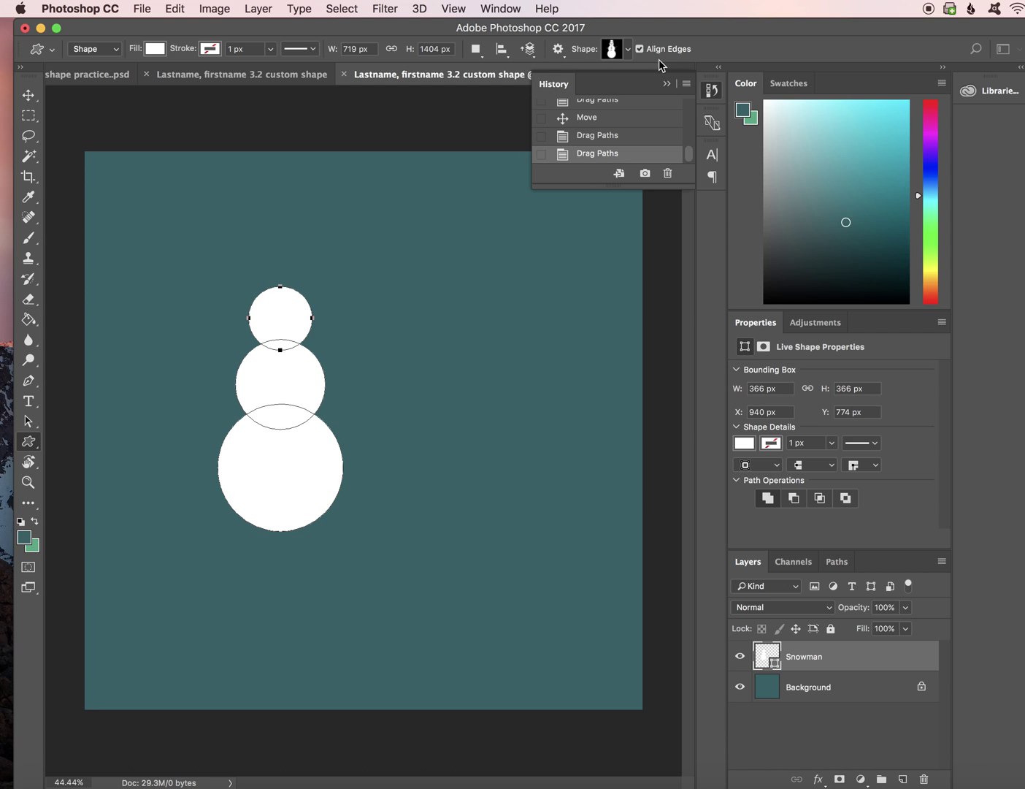
{"action": "left_click", "coordinate": [628, 49]}
{"action": "scroll", "coordinate": [630, 123], "scroll_direction": "up", "scroll_amount": 2}
{"action": "scroll", "coordinate": [630, 123], "scroll_direction": "up", "scroll_amount": 5}
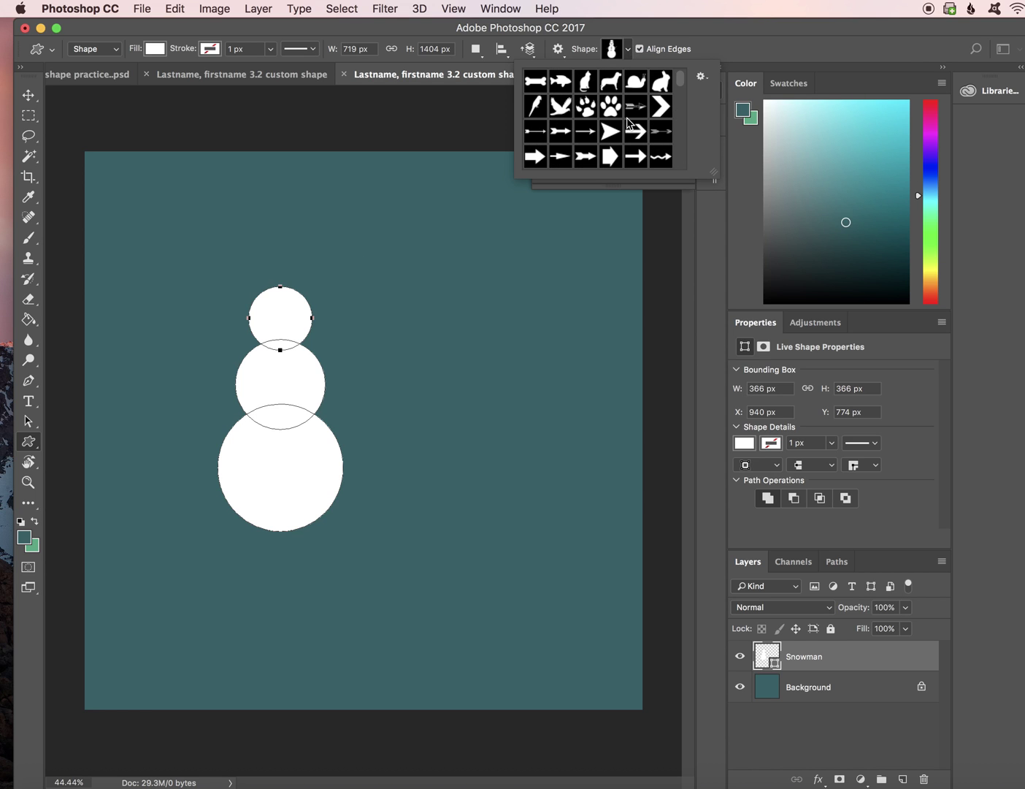
{"action": "scroll", "coordinate": [628, 123], "scroll_direction": "down", "scroll_amount": 8}
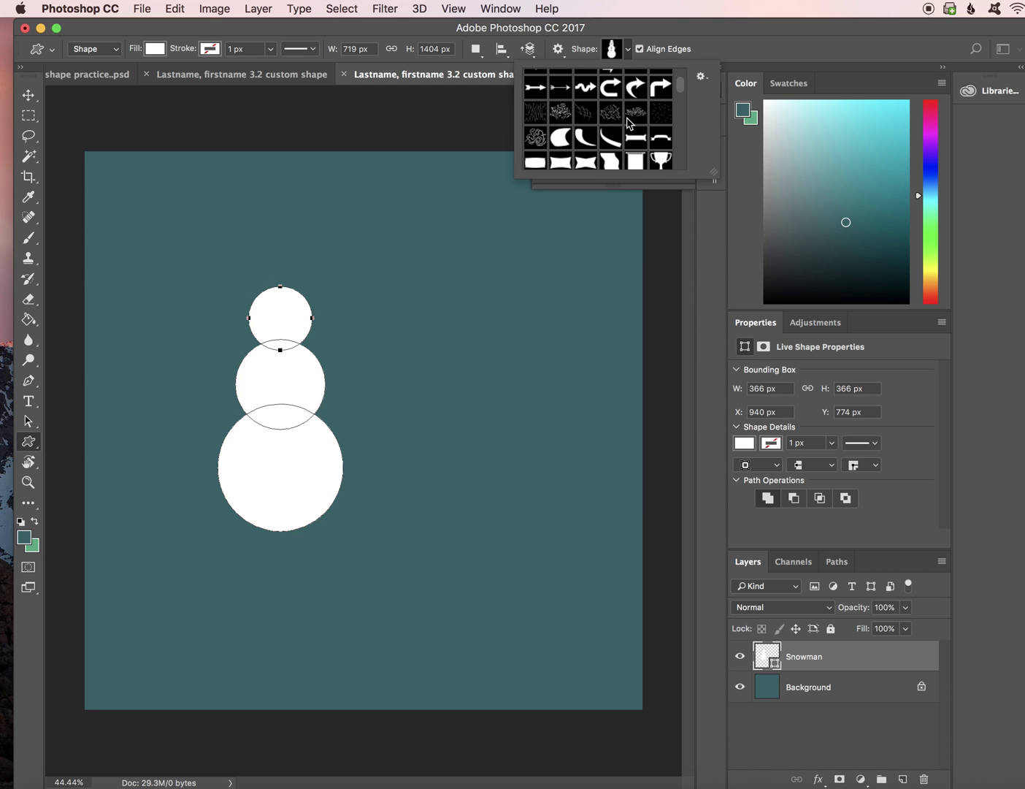
{"action": "scroll", "coordinate": [628, 123], "scroll_direction": "down", "scroll_amount": 8}
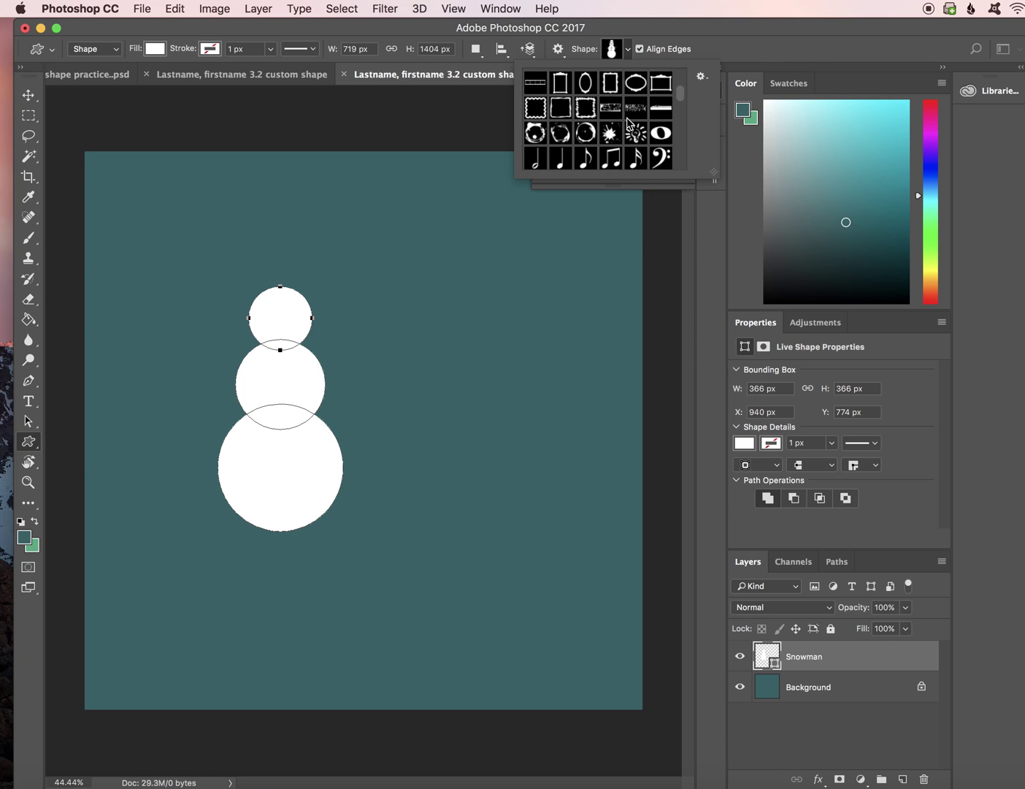
{"action": "scroll", "coordinate": [630, 122], "scroll_direction": "down", "scroll_amount": 3}
{"action": "scroll", "coordinate": [628, 122], "scroll_direction": "down", "scroll_amount": 4}
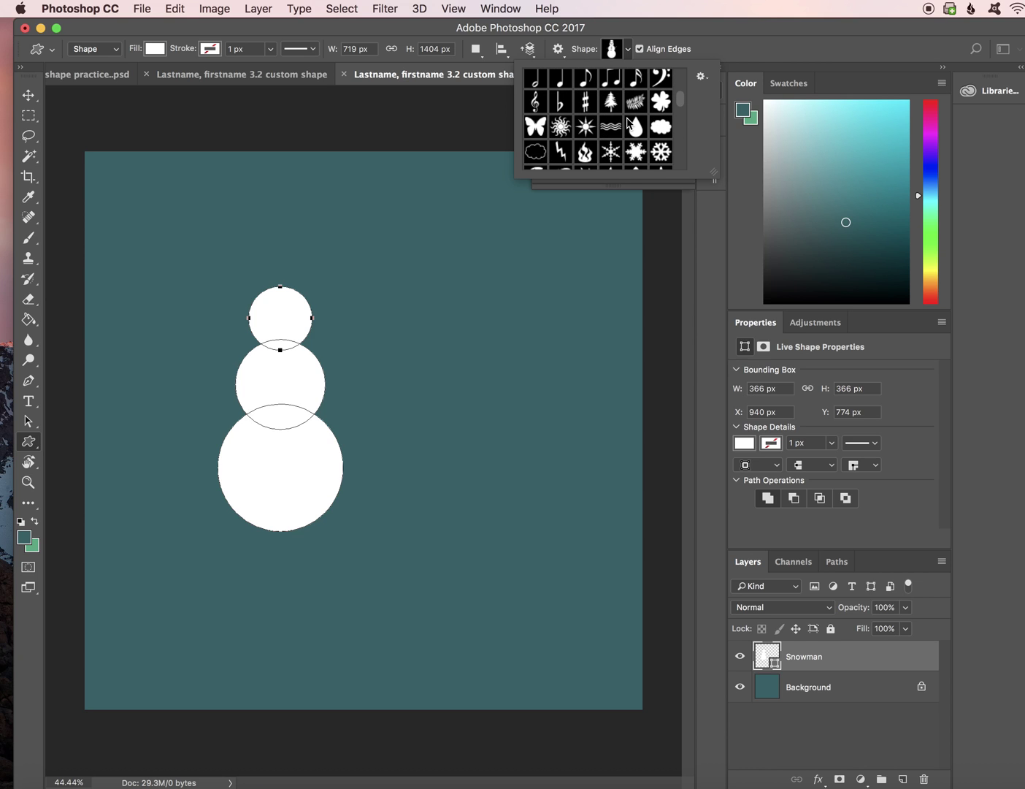
{"action": "scroll", "coordinate": [628, 123], "scroll_direction": "down", "scroll_amount": 2}
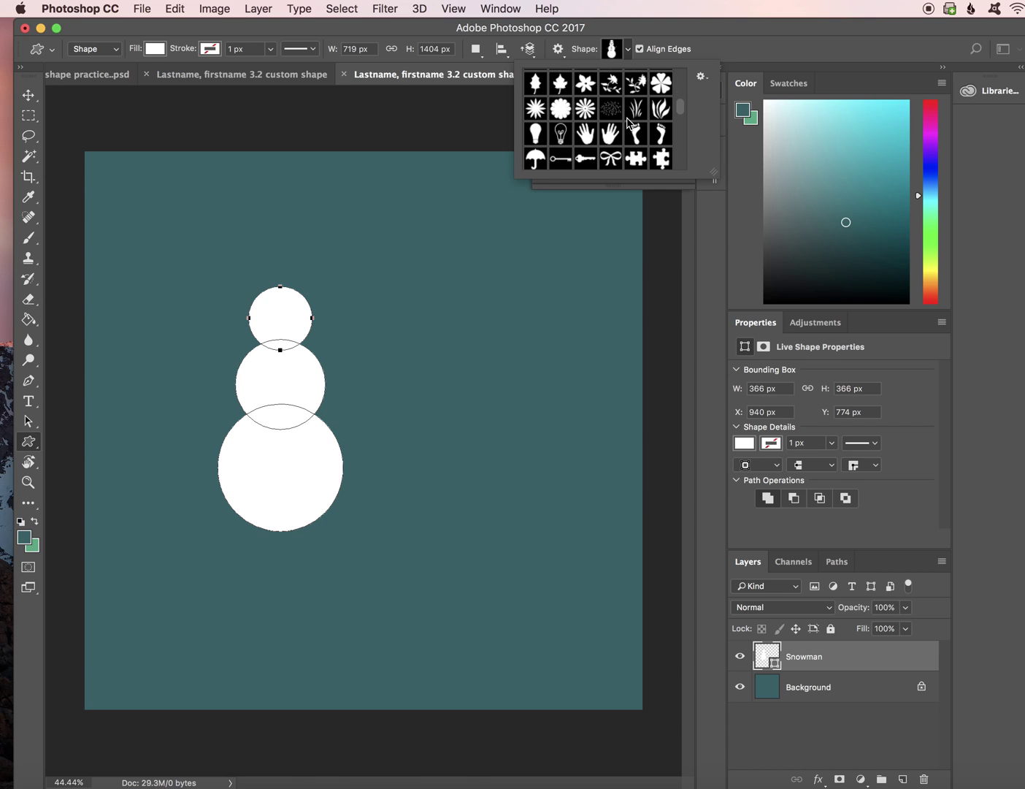
{"action": "left_click", "coordinate": [558, 111]}
- Set the path operation to Subtract Front Shape and undo its effect on the snowman's head circle
{"action": "left_click", "coordinate": [483, 53]}
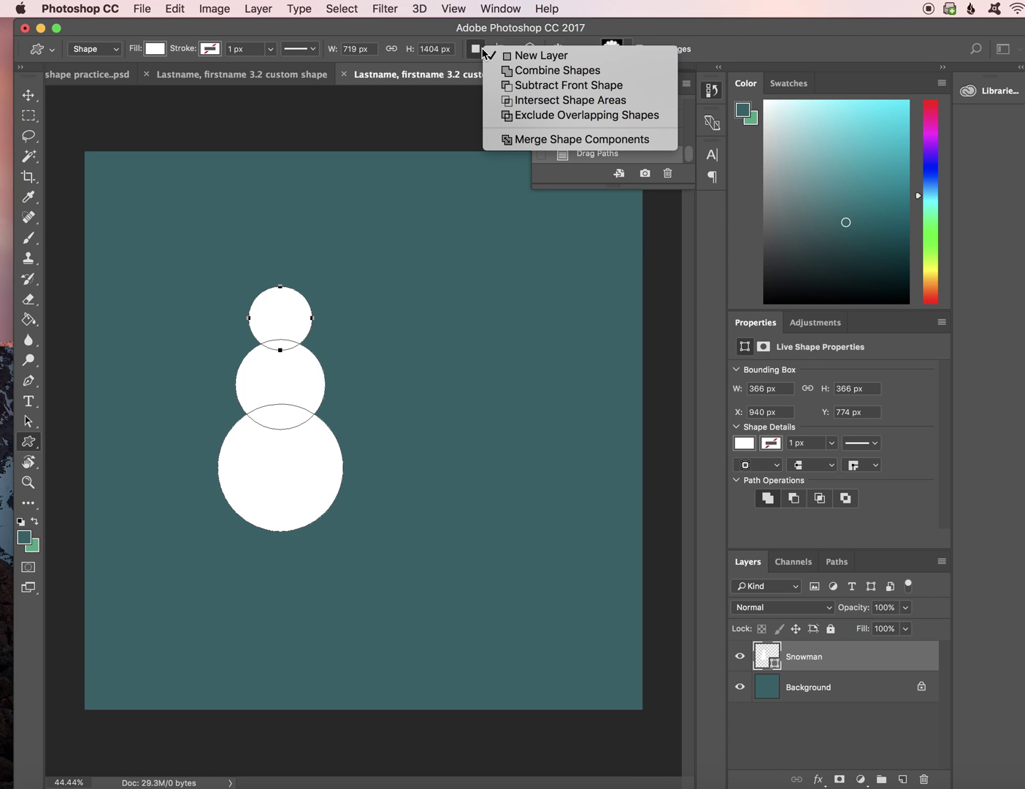
{"action": "left_click", "coordinate": [483, 52]}
{"action": "left_click", "coordinate": [484, 53]}
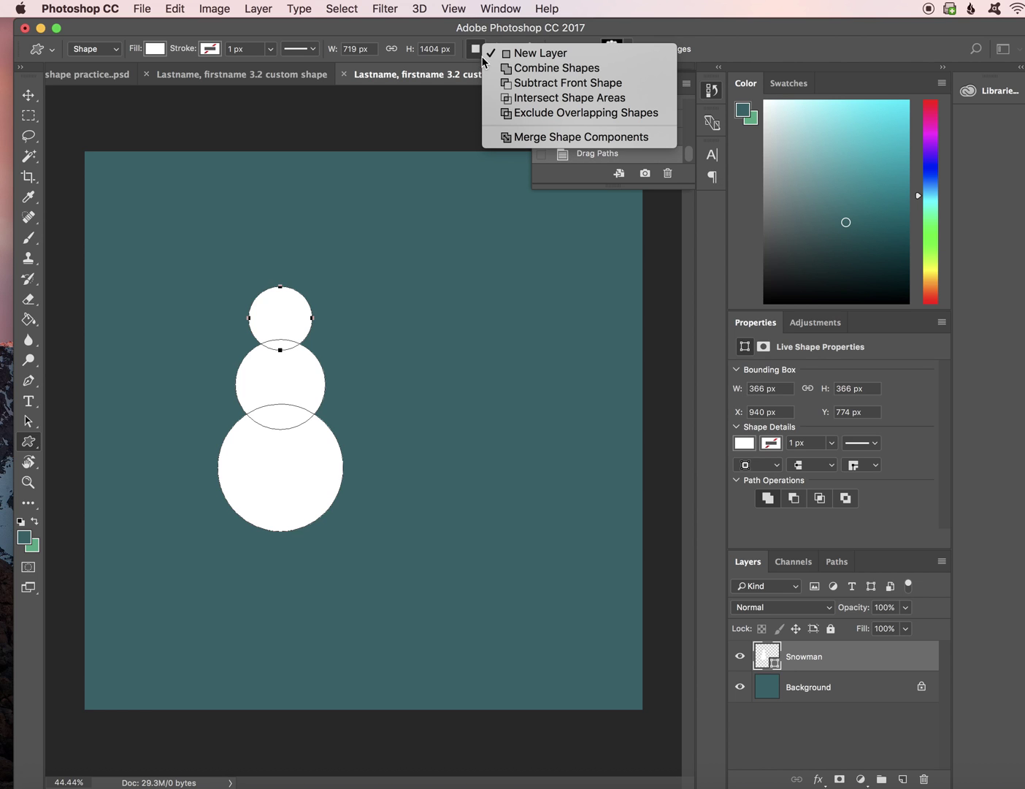
{"action": "left_click", "coordinate": [489, 84]}
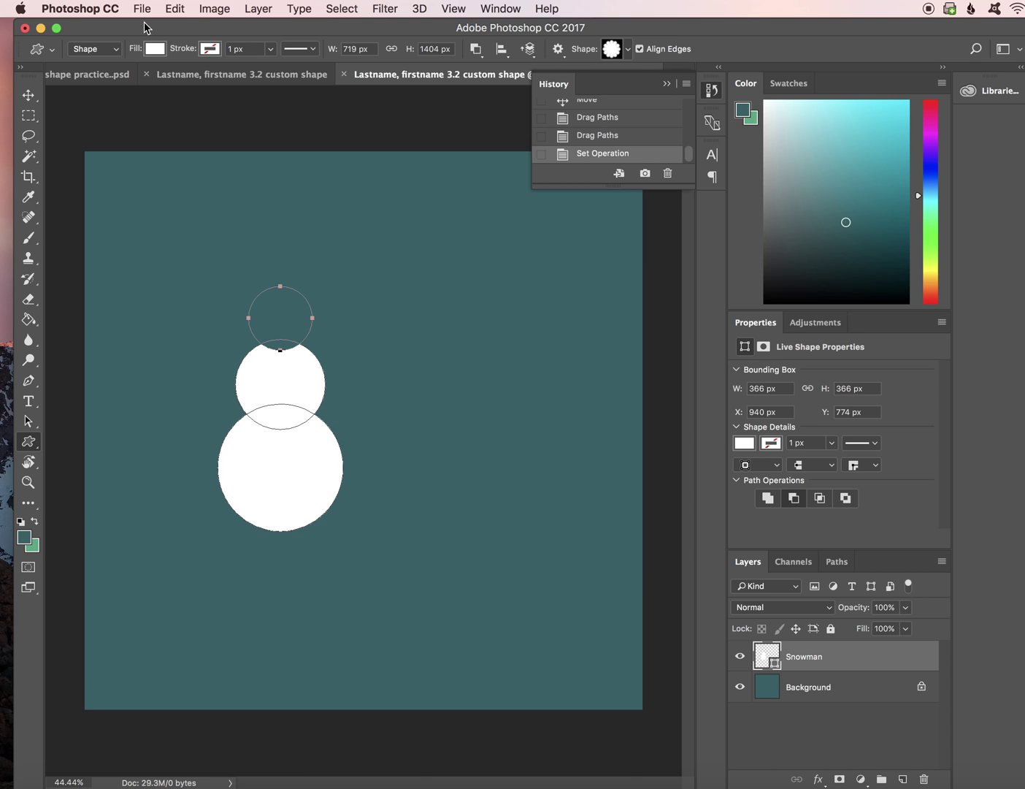
{"action": "left_click", "coordinate": [175, 8]}
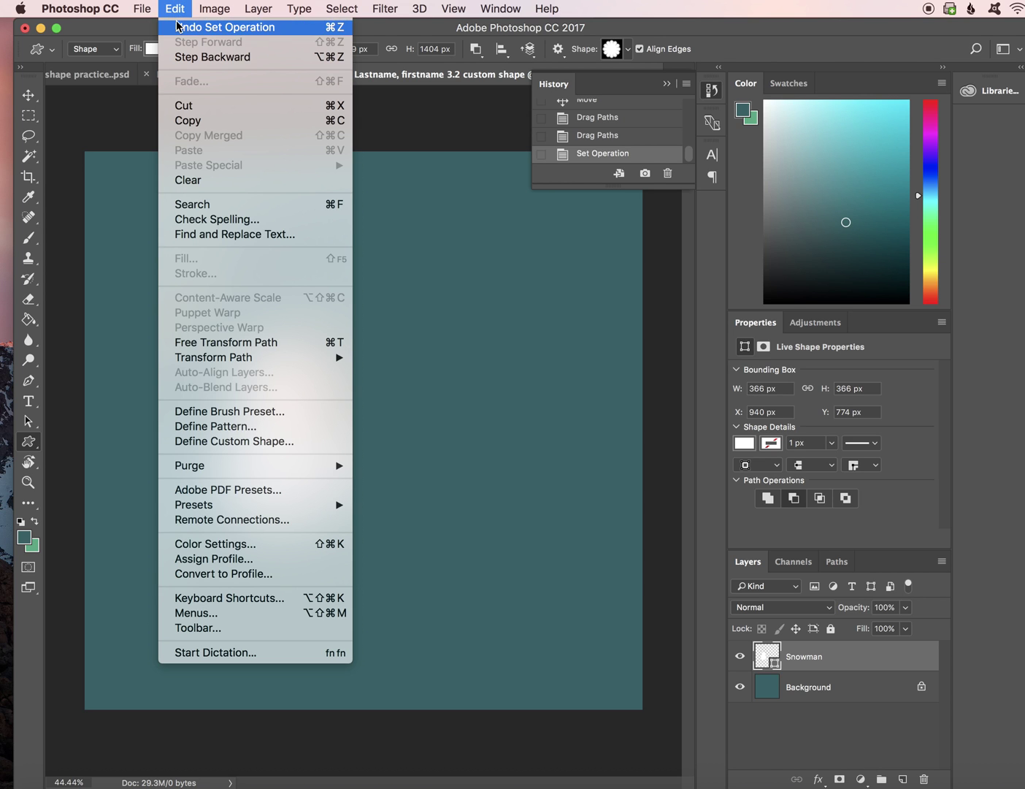
{"action": "left_click", "coordinate": [178, 27]}
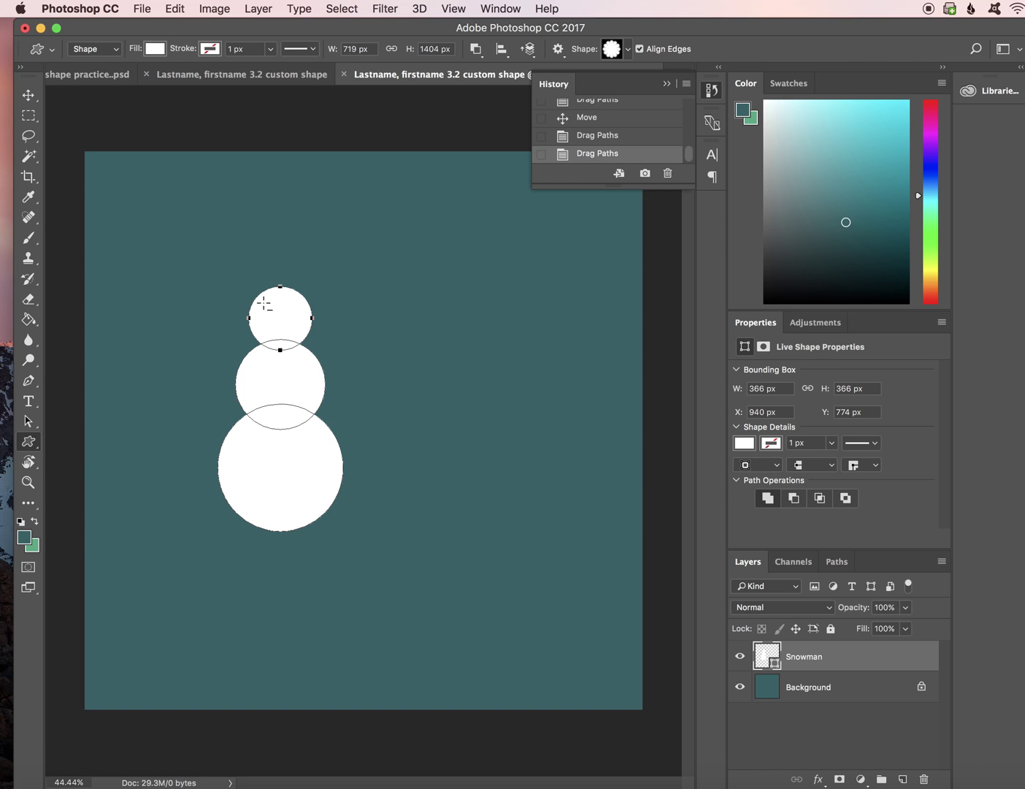
- Cut a small scalloped-circle eye out of the left half of the snowman's head
{"action": "left_click_drag", "start_coordinate": [267, 306], "coordinate": [271, 310]}
{"action": "key", "text": "super+plus"}
{"action": "key", "text": "super+plus"}
{"action": "key", "text": "super+plus"}
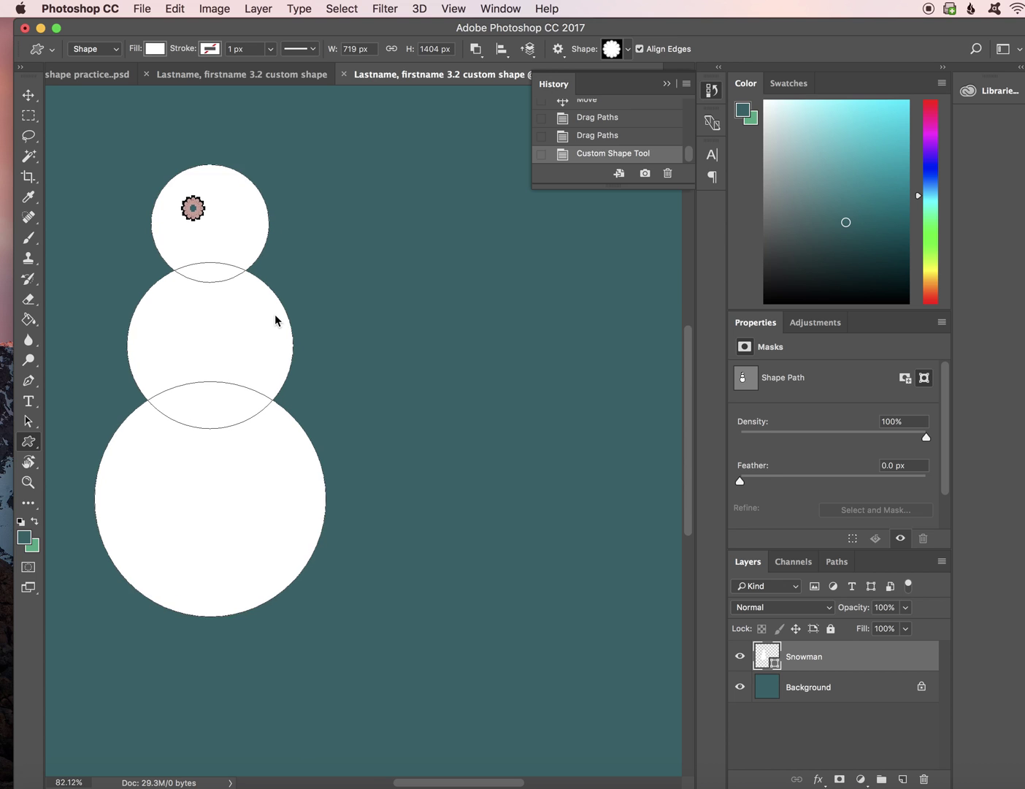
{"action": "scroll", "coordinate": [275, 320], "scroll_direction": "left", "scroll_amount": 5}
{"action": "scroll", "coordinate": [274, 320], "scroll_direction": "up", "scroll_amount": 3}
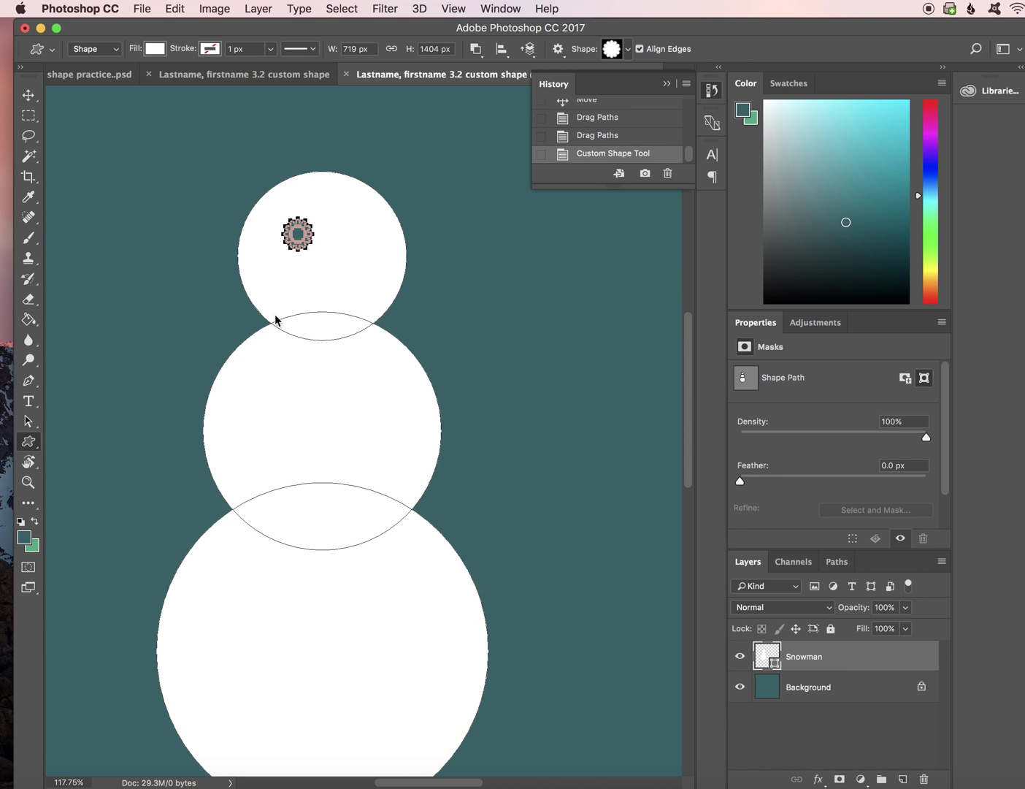
{"action": "scroll", "coordinate": [274, 319], "scroll_direction": "up", "scroll_amount": 5}
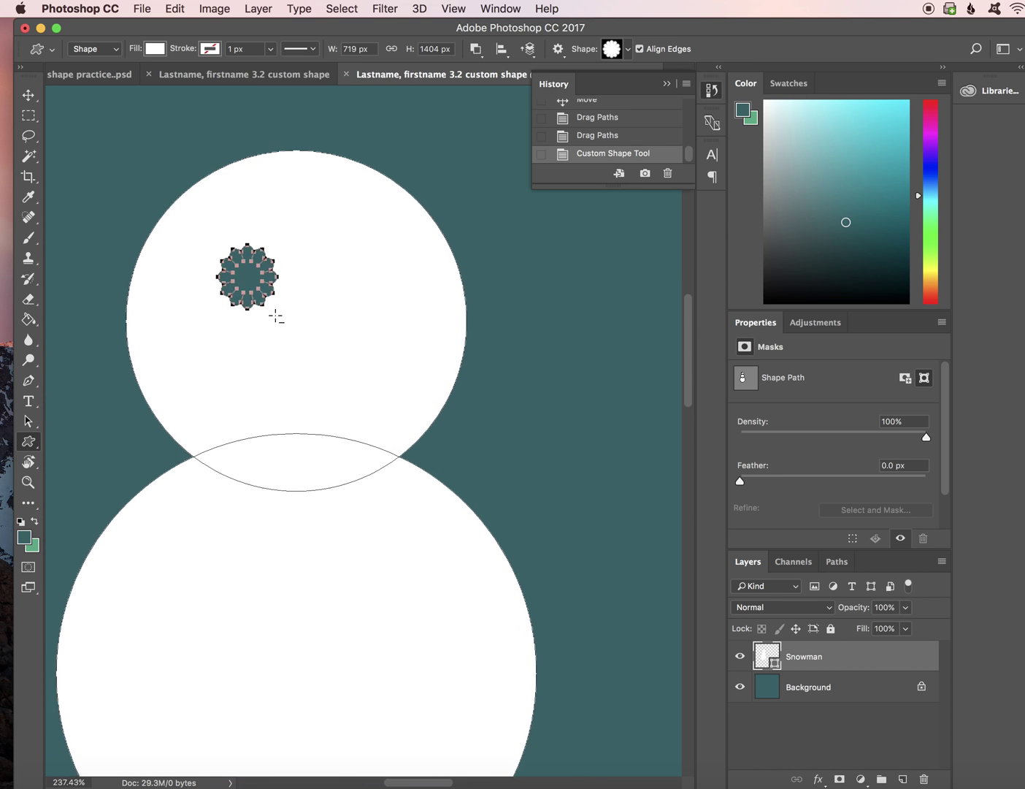
- Duplicate the scalloped eye to the right half of the snowman's head and shift the original slightly left to balance the pair
{"action": "scroll", "coordinate": [277, 316], "scroll_direction": "up", "scroll_amount": 3}
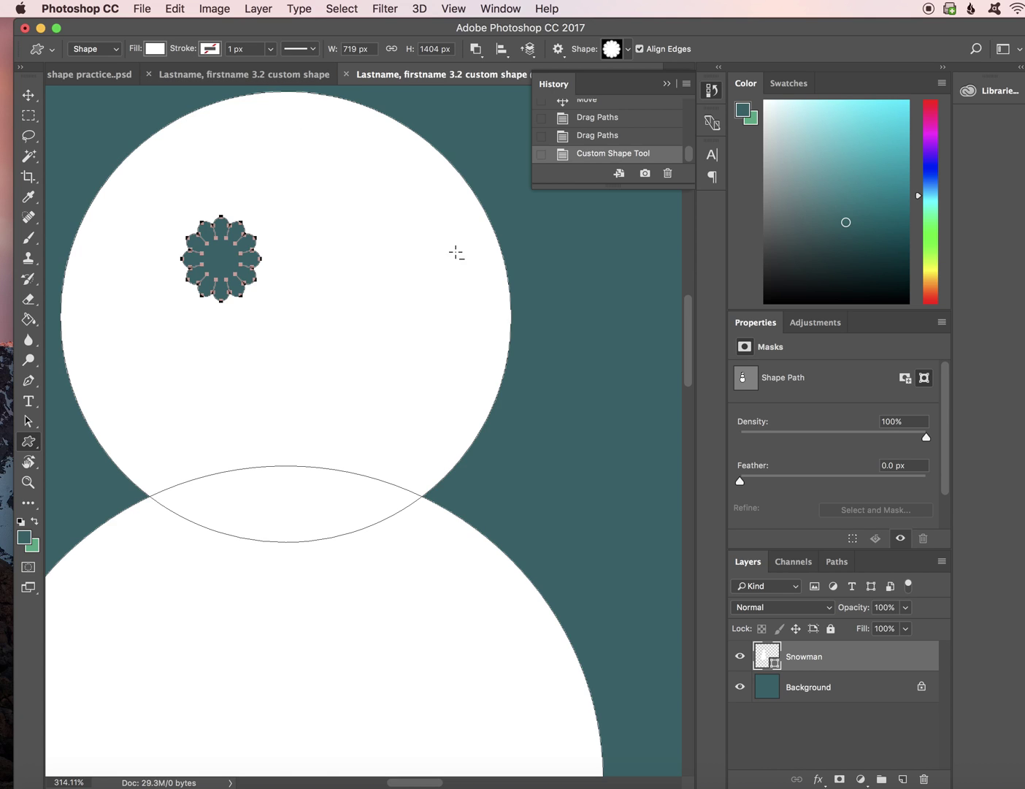
{"action": "left_click", "coordinate": [479, 52]}
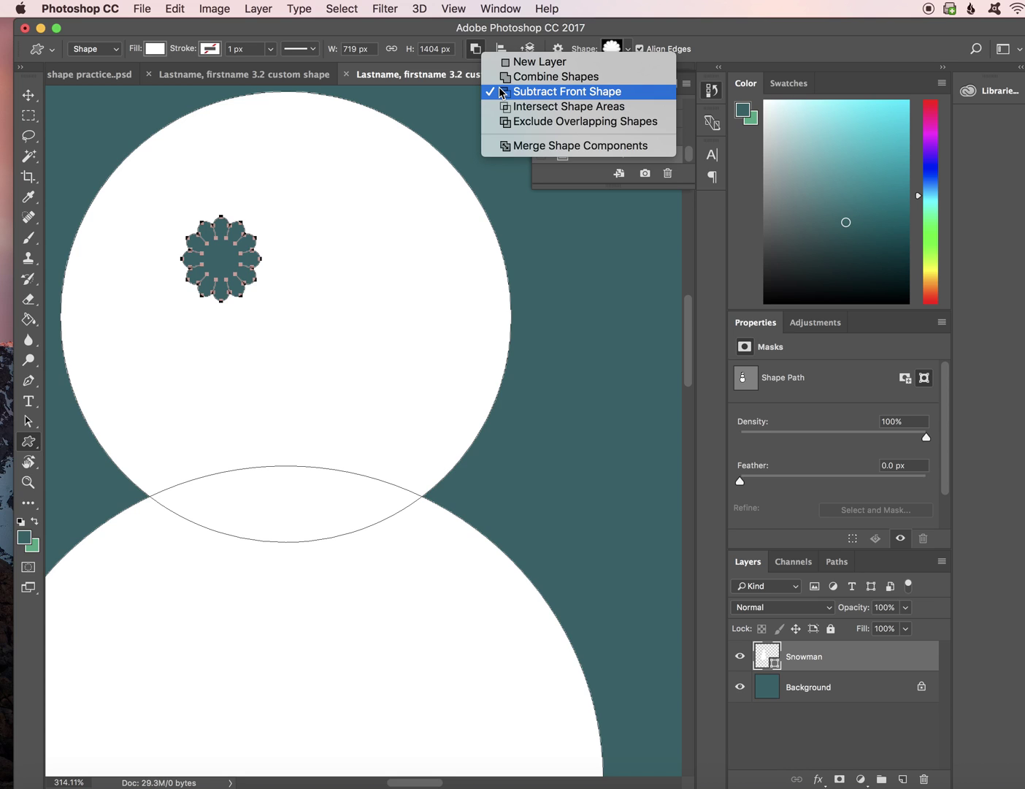
{"action": "left_click", "coordinate": [435, 38]}
{"action": "scroll", "coordinate": [351, 293], "scroll_direction": "down", "scroll_amount": 5}
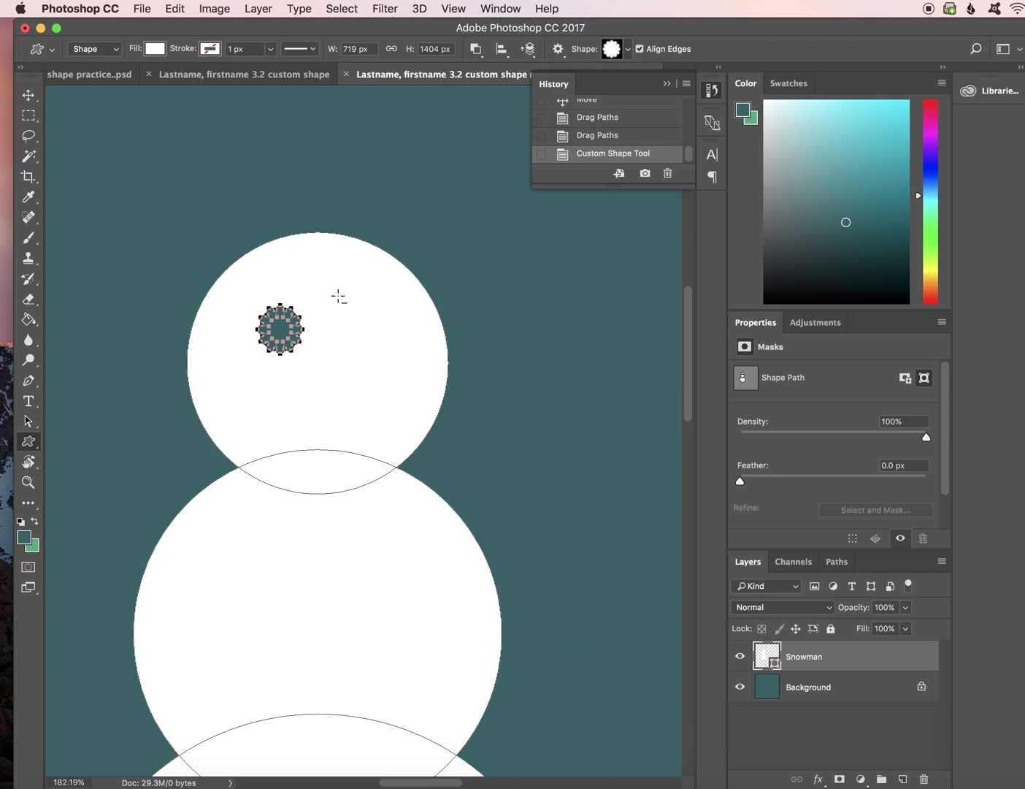
{"action": "left_click", "coordinate": [30, 431]}
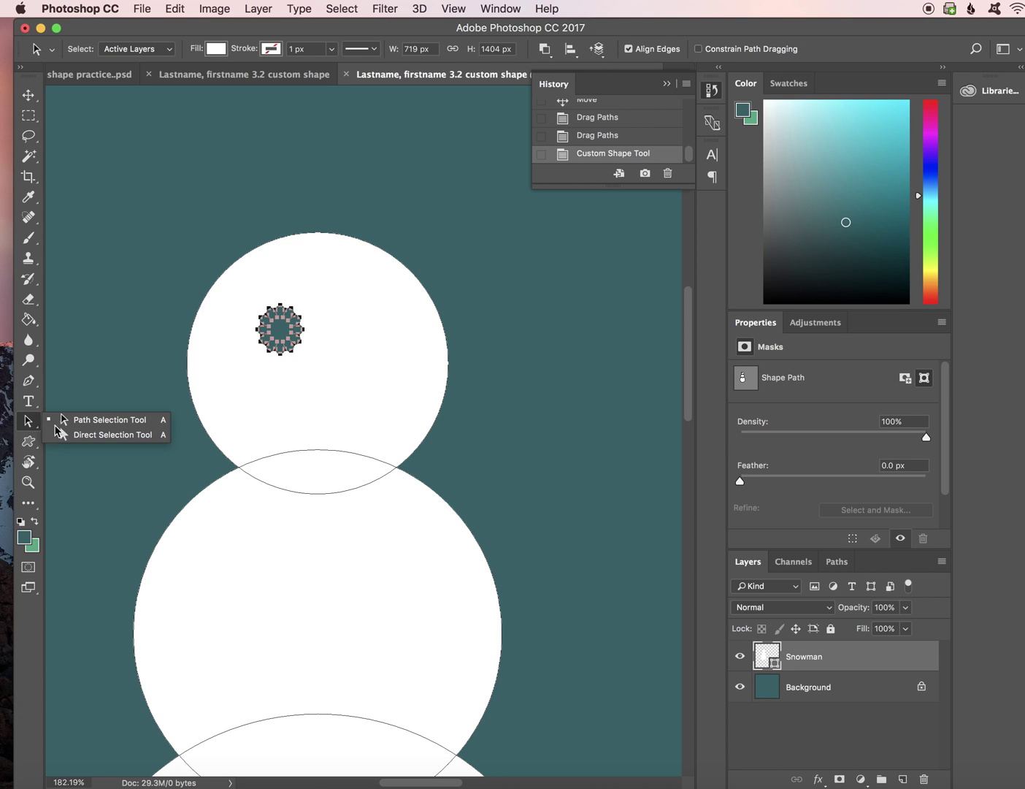
{"action": "left_click", "coordinate": [87, 419]}
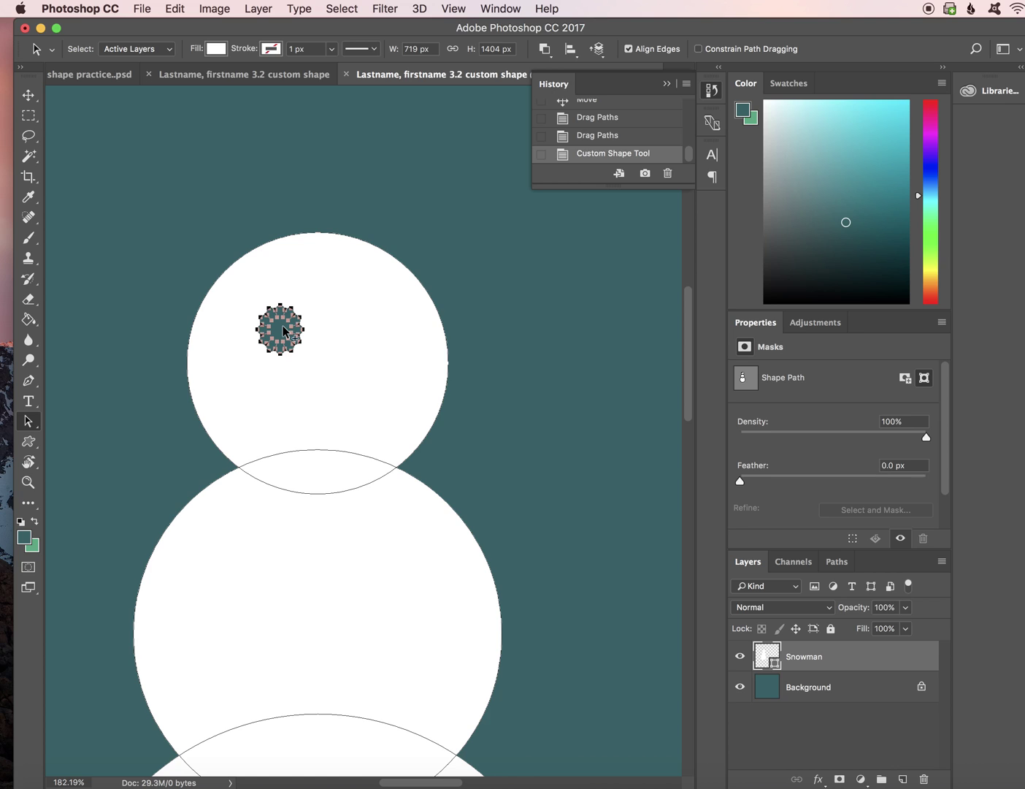
{"action": "mouse_move", "coordinate": [284, 330]}
{"action": "left_mouse_down"}
{"action": "mouse_move", "coordinate": [320, 346]}
{"action": "mouse_move", "coordinate": [371, 329]}
{"action": "mouse_move", "coordinate": [275, 335]}
{"action": "left_mouse_up"}
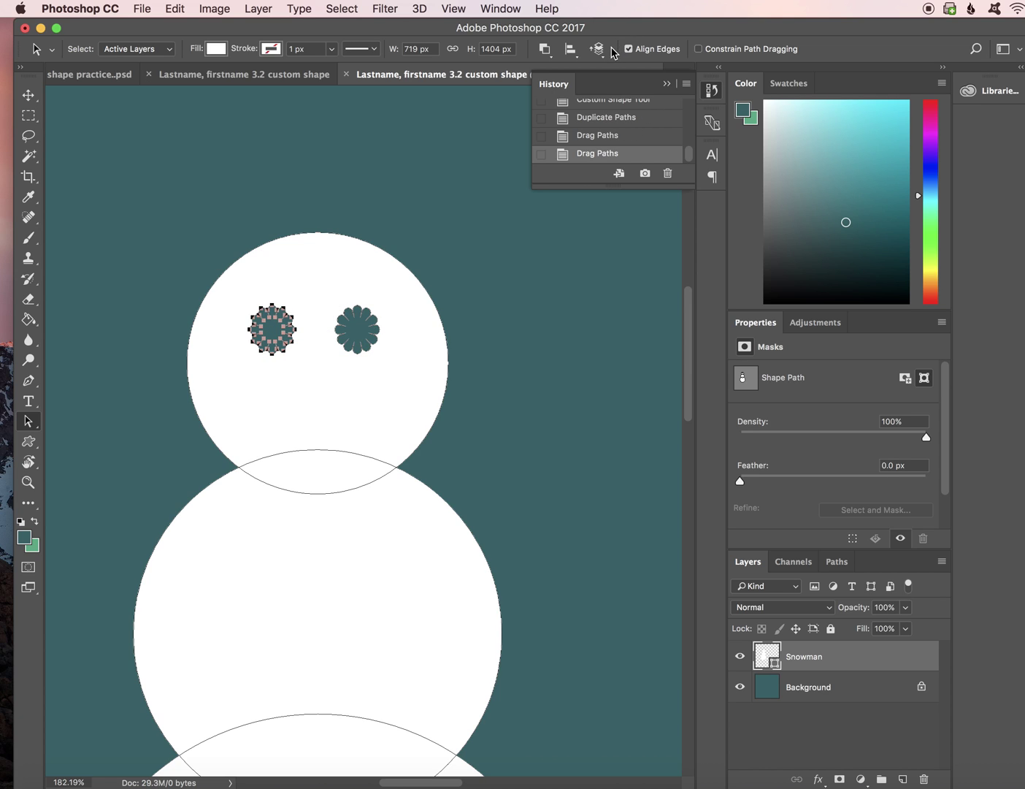
{"action": "left_click", "coordinate": [548, 50]}
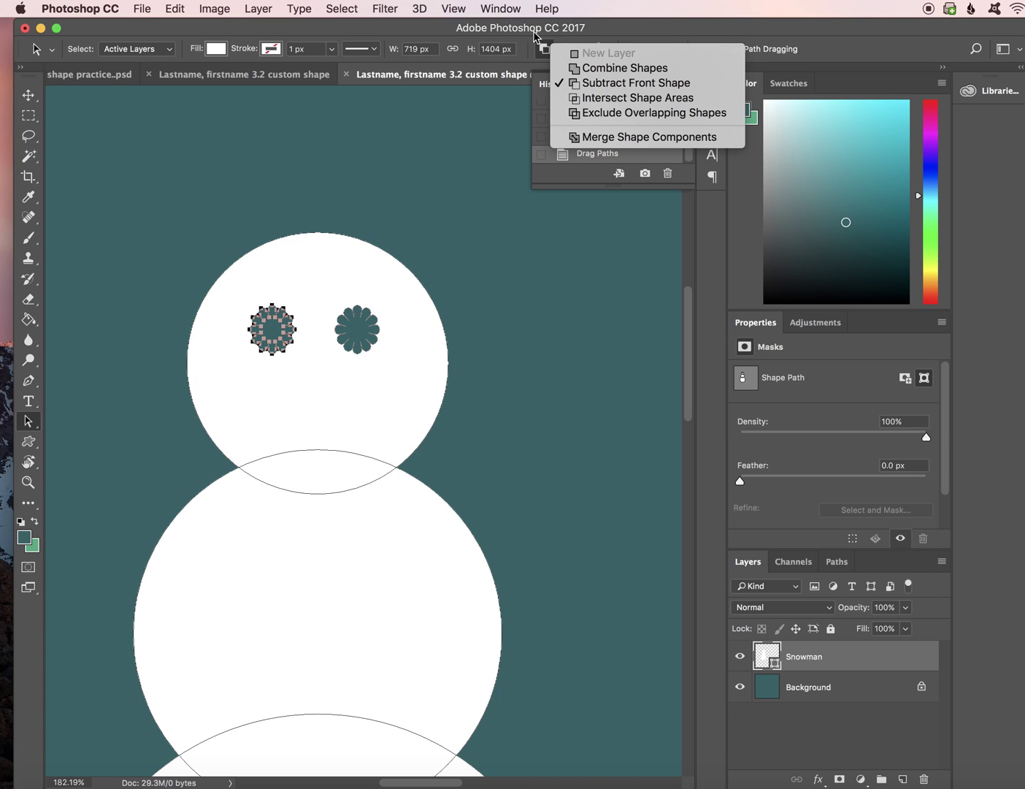
{"action": "left_click", "coordinate": [614, 26]}
- Choose the solid triangle as the shape for the Custom Shape tool
{"action": "left_click", "coordinate": [29, 441]}
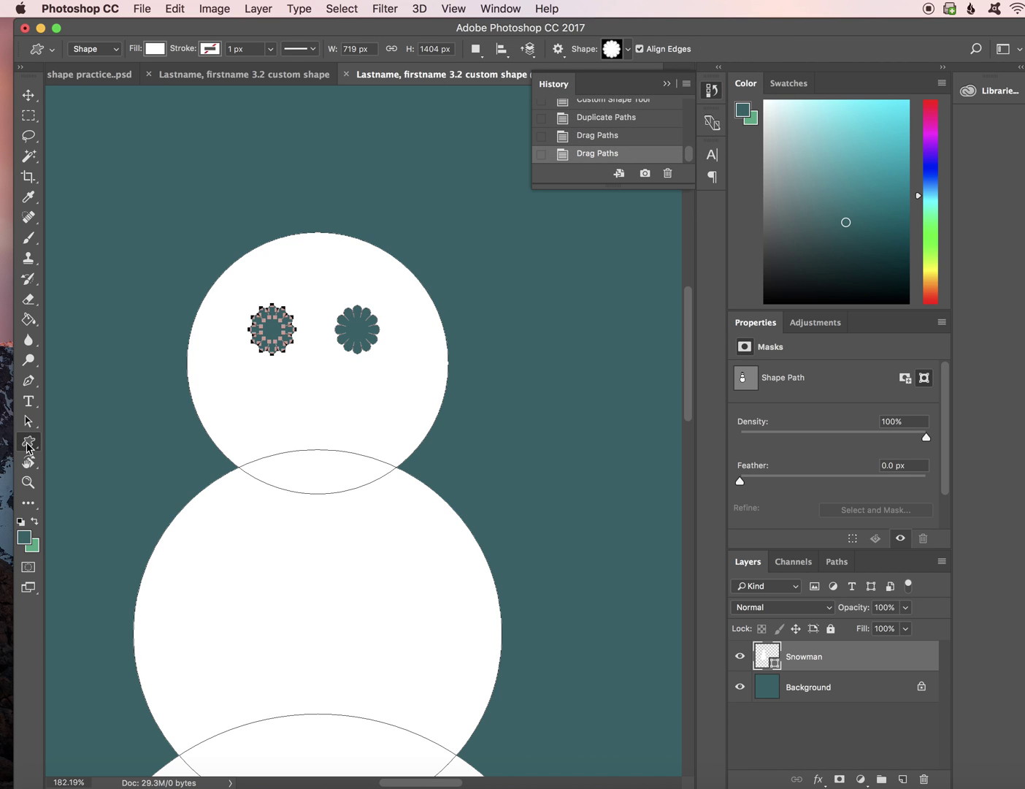
{"action": "left_click", "coordinate": [626, 49]}
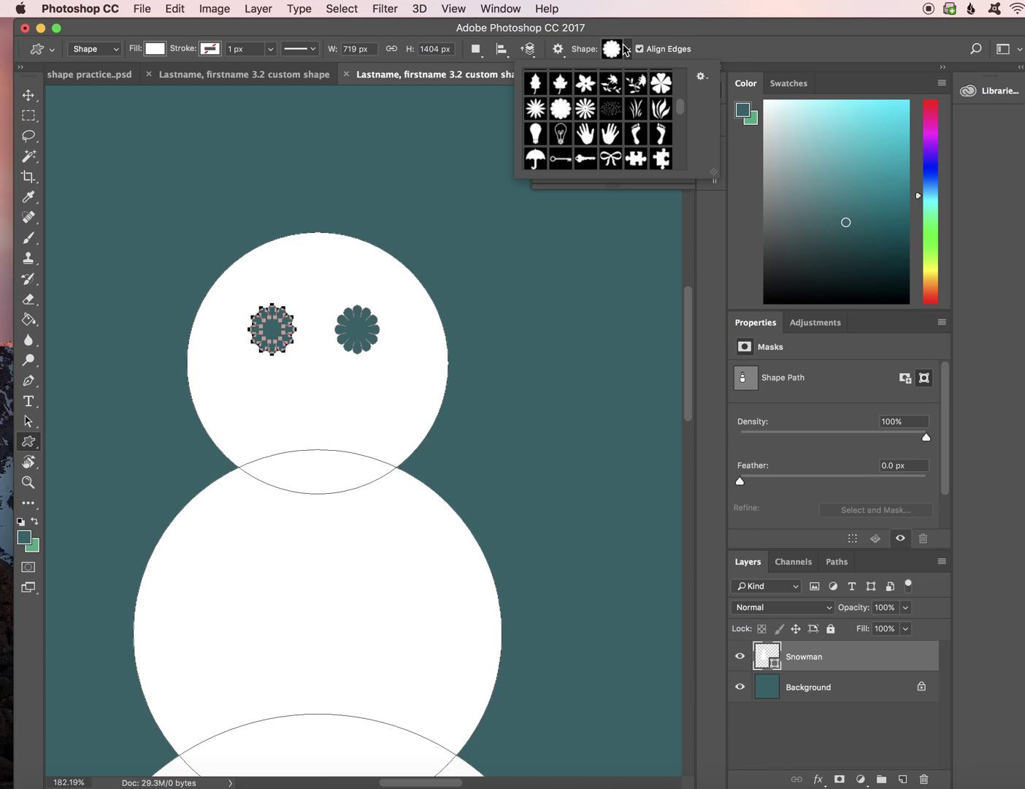
{"action": "scroll", "coordinate": [616, 150], "scroll_direction": "down", "scroll_amount": 5}
{"action": "scroll", "coordinate": [616, 152], "scroll_direction": "down", "scroll_amount": 8}
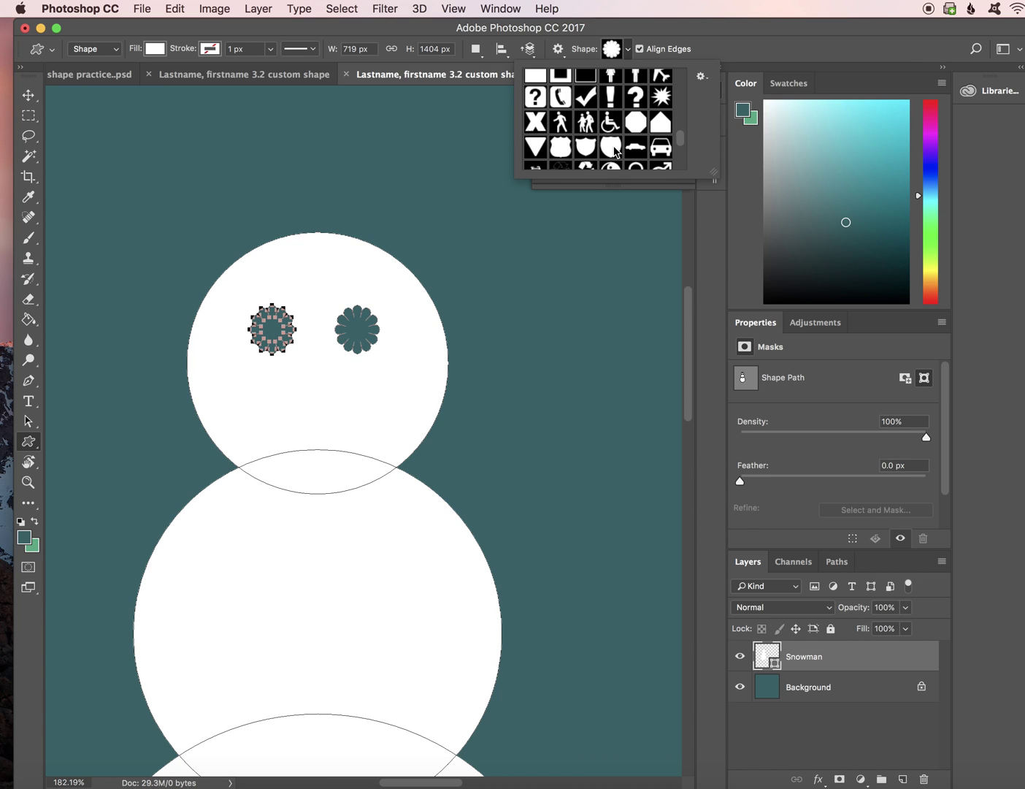
{"action": "scroll", "coordinate": [616, 150], "scroll_direction": "up", "scroll_amount": 3}
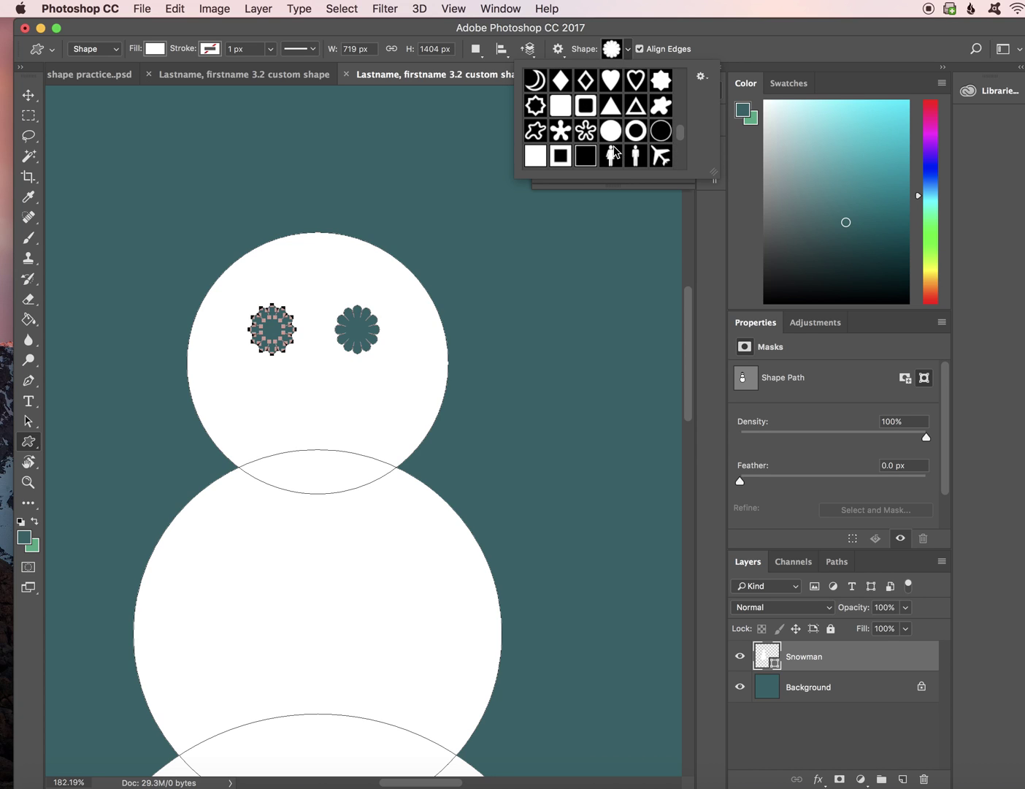
{"action": "left_click", "coordinate": [612, 109]}
{"action": "left_click", "coordinate": [502, 37]}
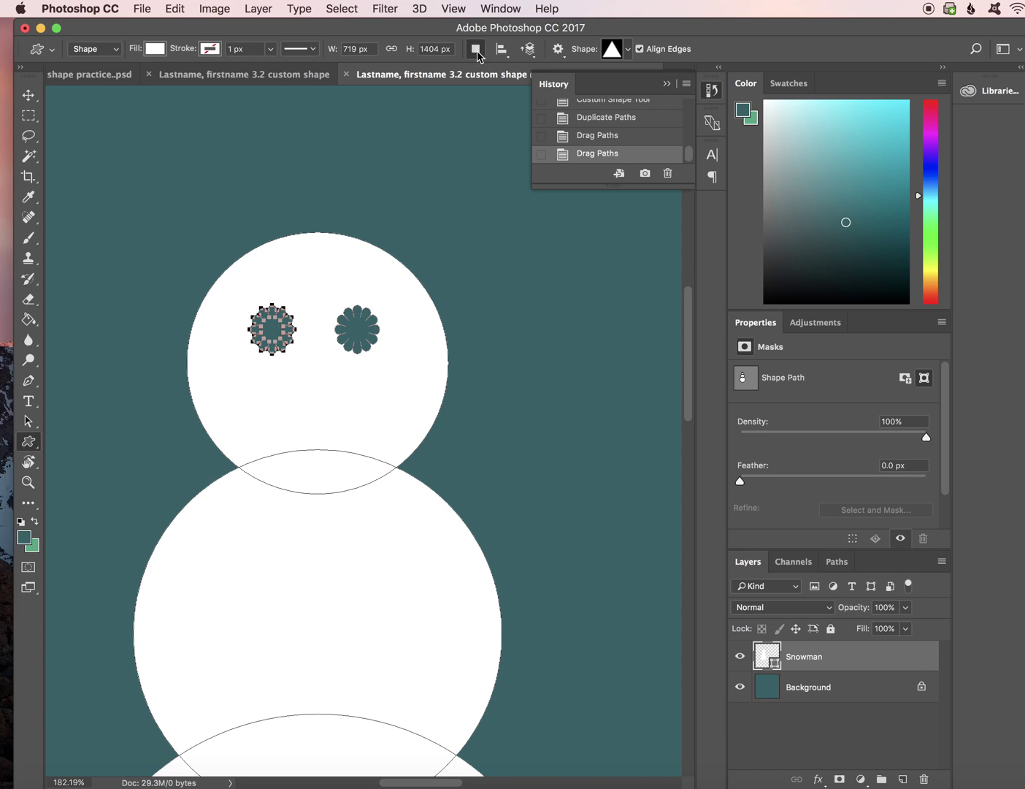
- Cut a small triangular nose out of the head below and between the eyes, using Subtract Front Shape
{"action": "left_click", "coordinate": [477, 50]}
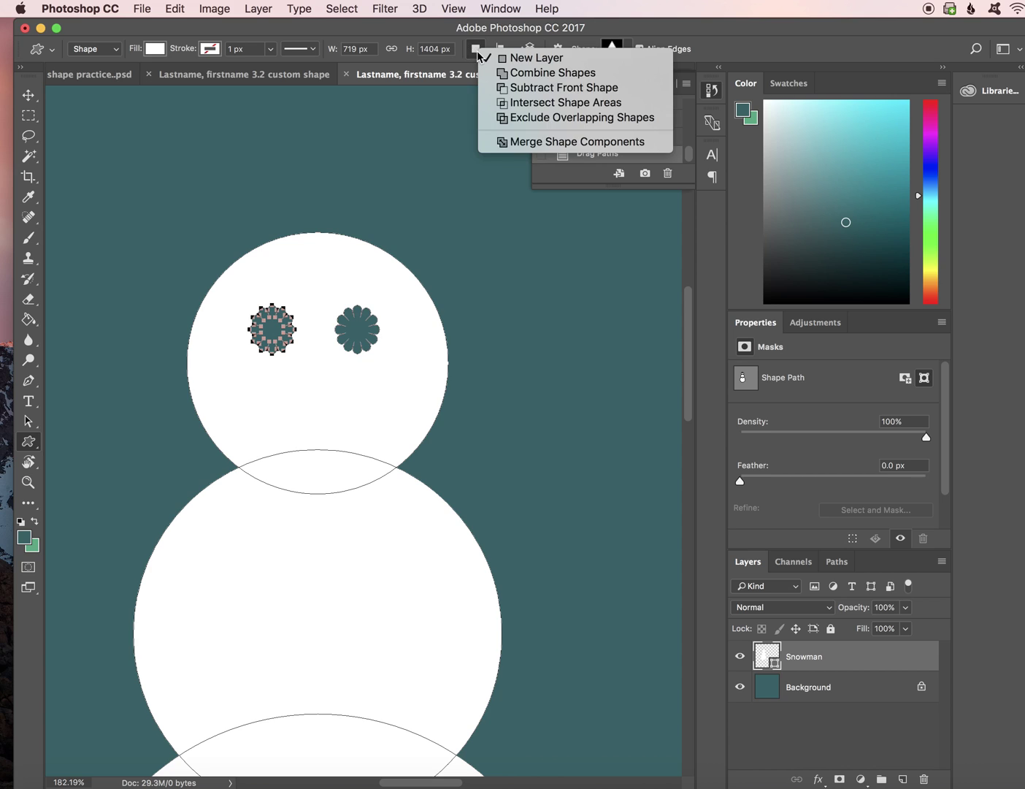
{"action": "left_click", "coordinate": [500, 88]}
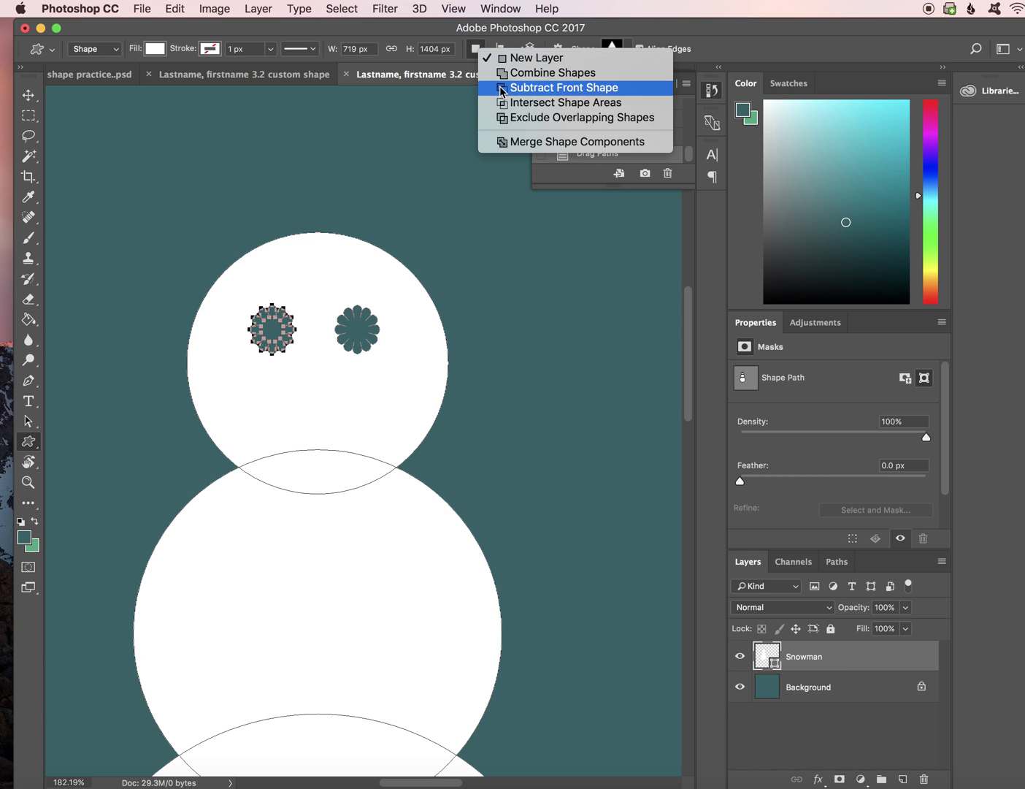
{"action": "left_click_drag", "start_coordinate": [301, 364], "coordinate": [330, 395]}
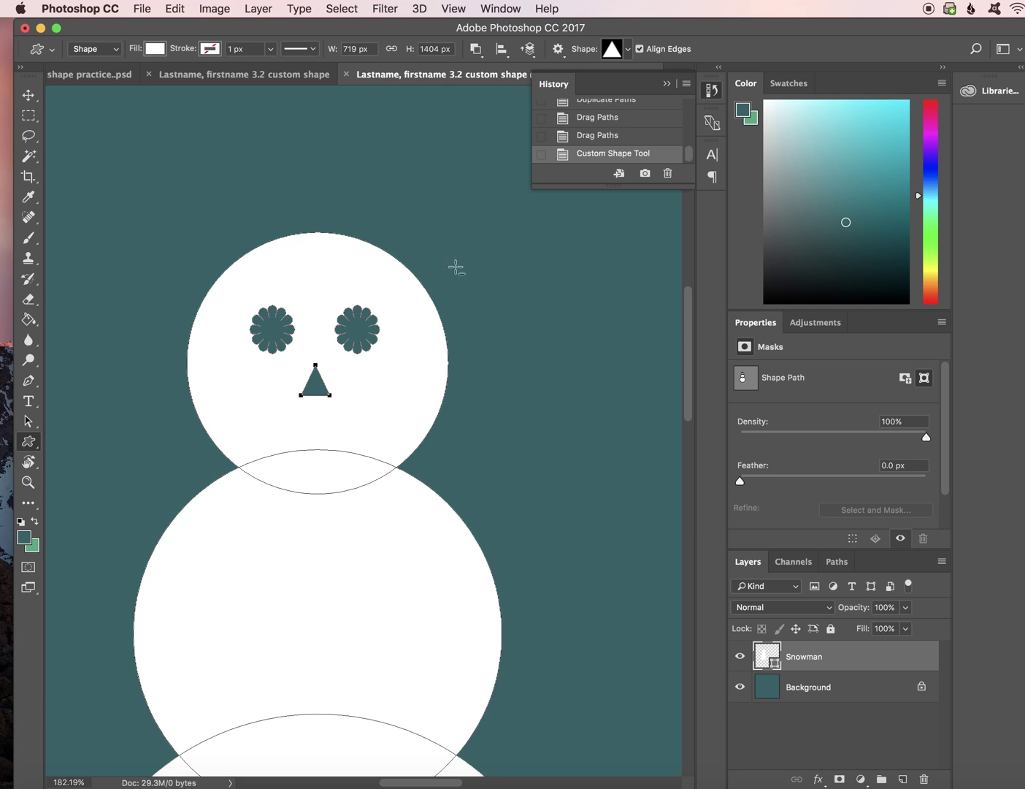
- Switch the Custom Shape tool's shape back to the solid scalloped circle
{"action": "left_click", "coordinate": [628, 50]}
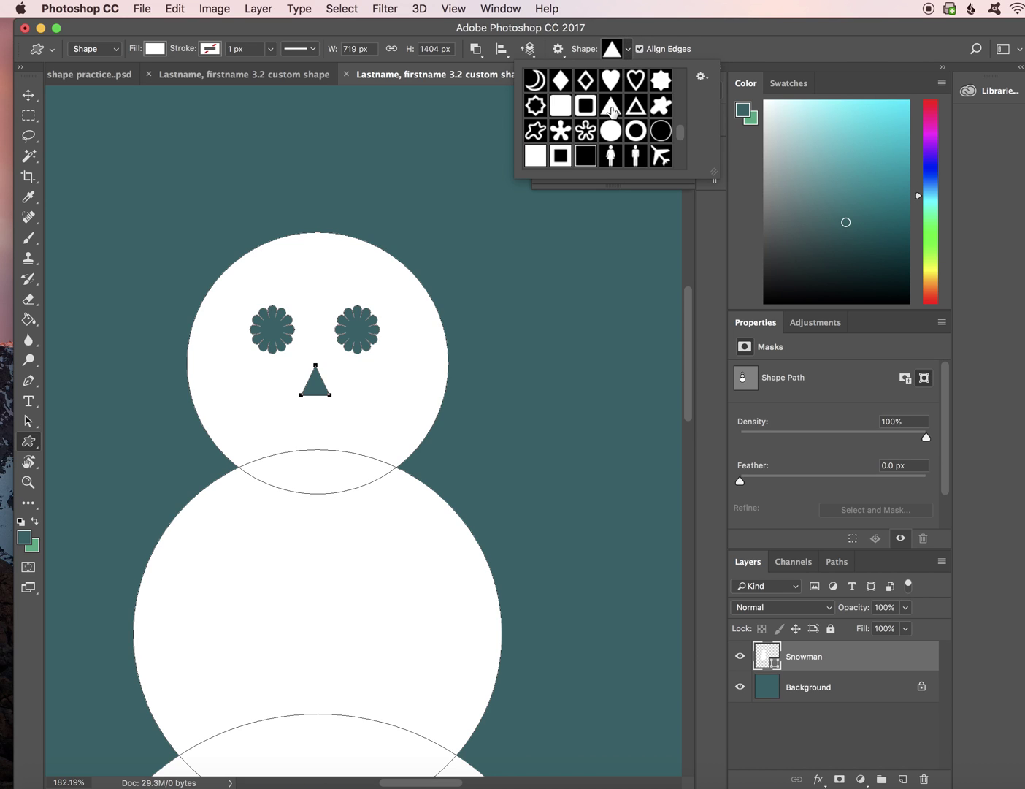
{"action": "scroll", "coordinate": [612, 111], "scroll_direction": "up", "scroll_amount": 1}
{"action": "scroll", "coordinate": [613, 111], "scroll_direction": "up", "scroll_amount": 5}
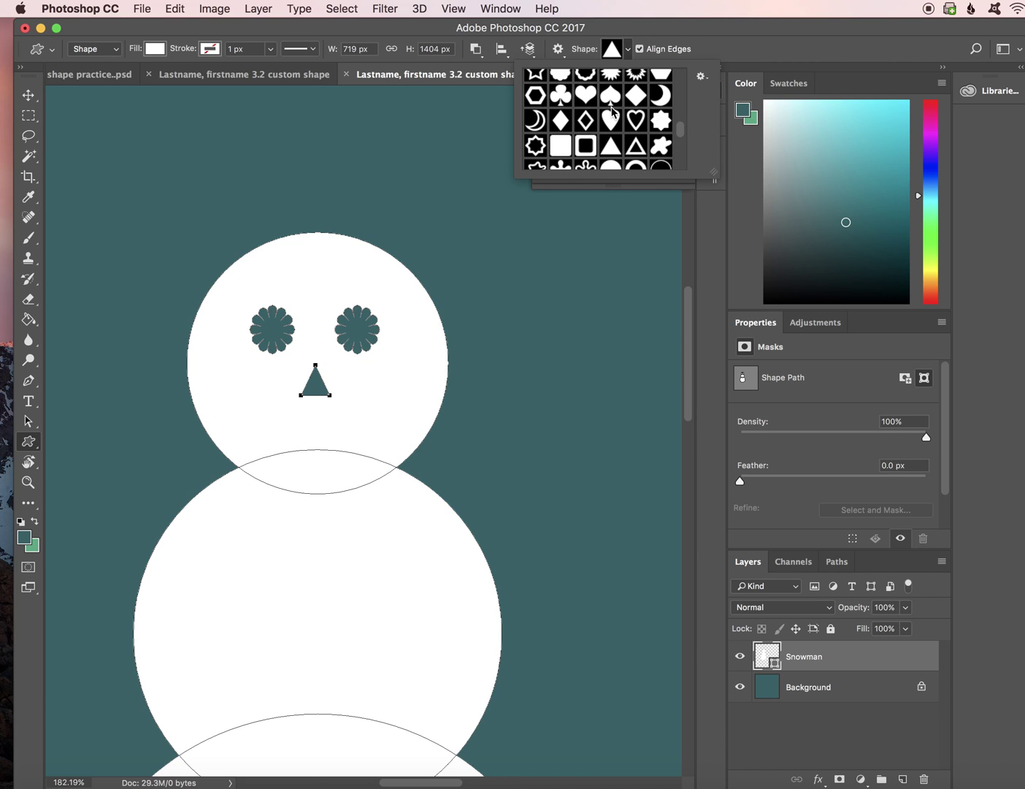
{"action": "scroll", "coordinate": [613, 111], "scroll_direction": "down", "scroll_amount": 8}
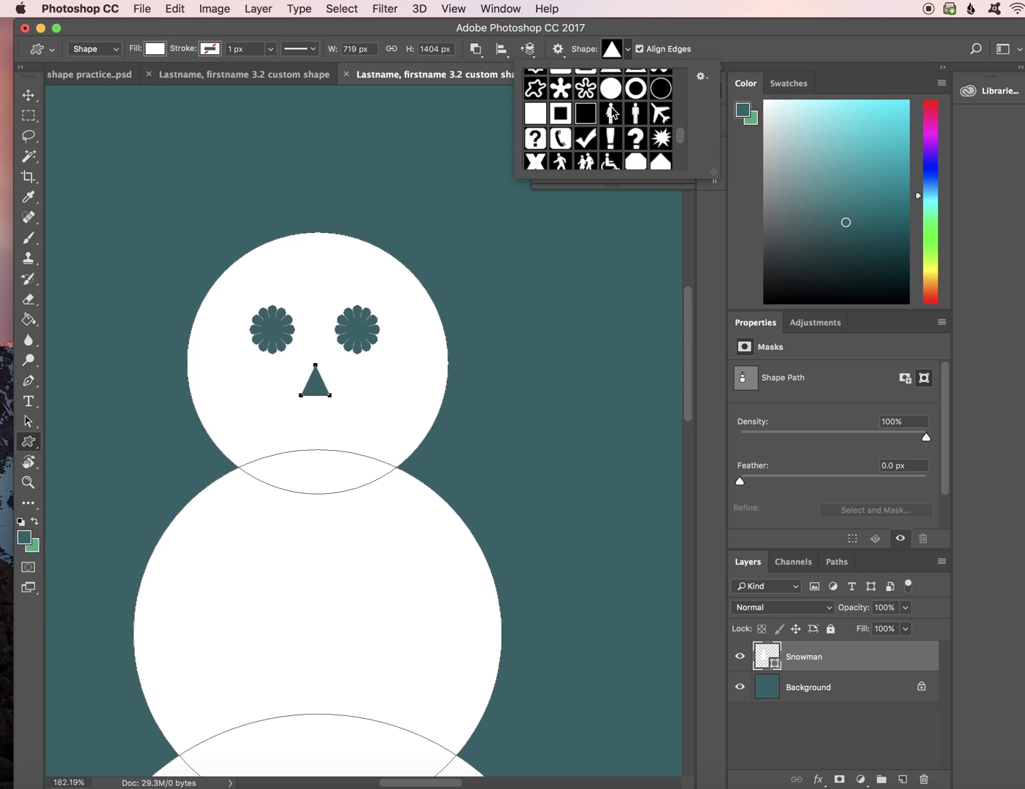
{"action": "scroll", "coordinate": [612, 111], "scroll_direction": "up", "scroll_amount": 8}
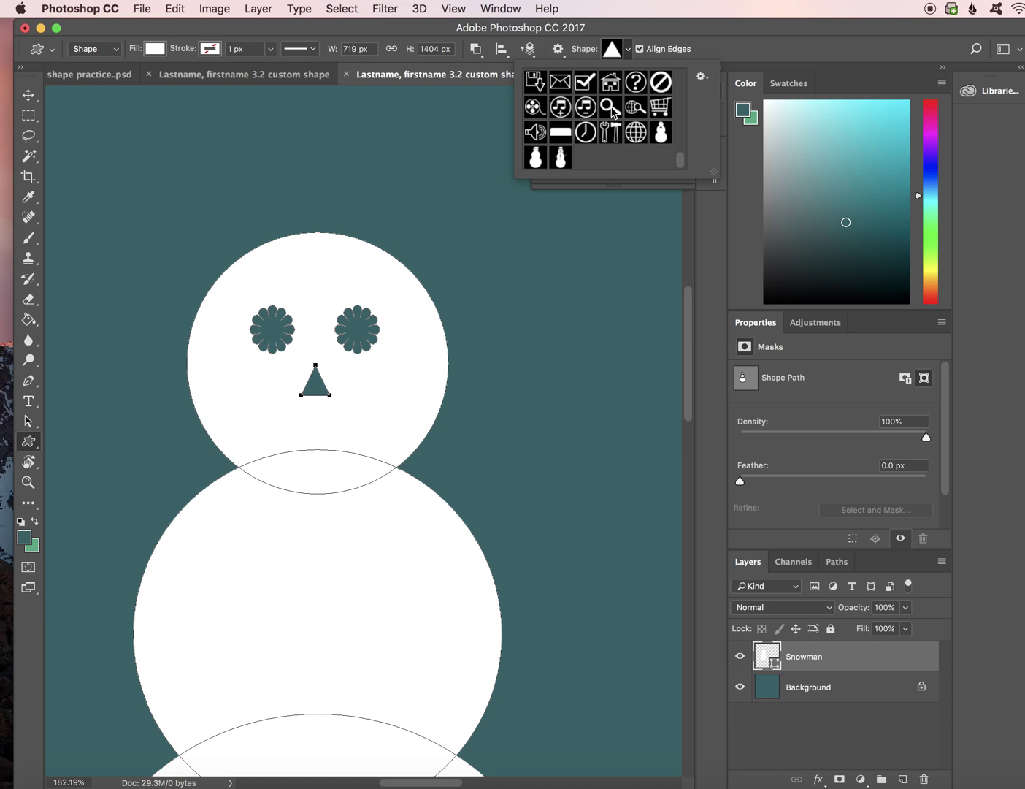
{"action": "scroll", "coordinate": [614, 113], "scroll_direction": "up", "scroll_amount": 8}
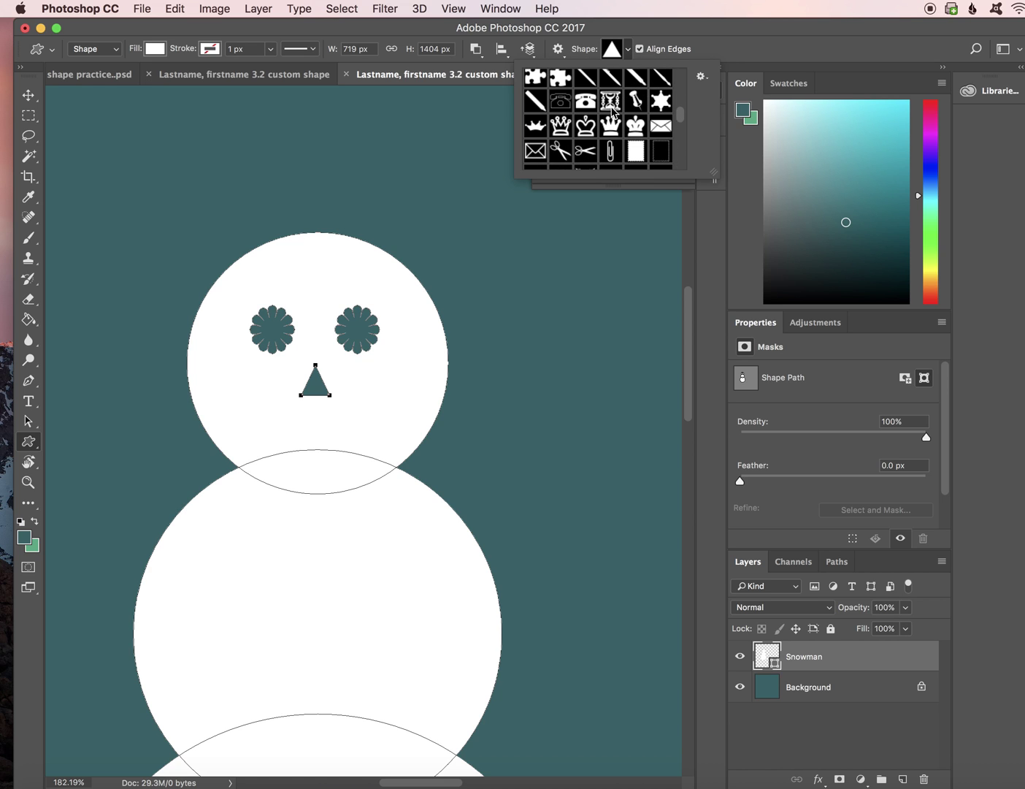
{"action": "scroll", "coordinate": [614, 113], "scroll_direction": "up", "scroll_amount": 3}
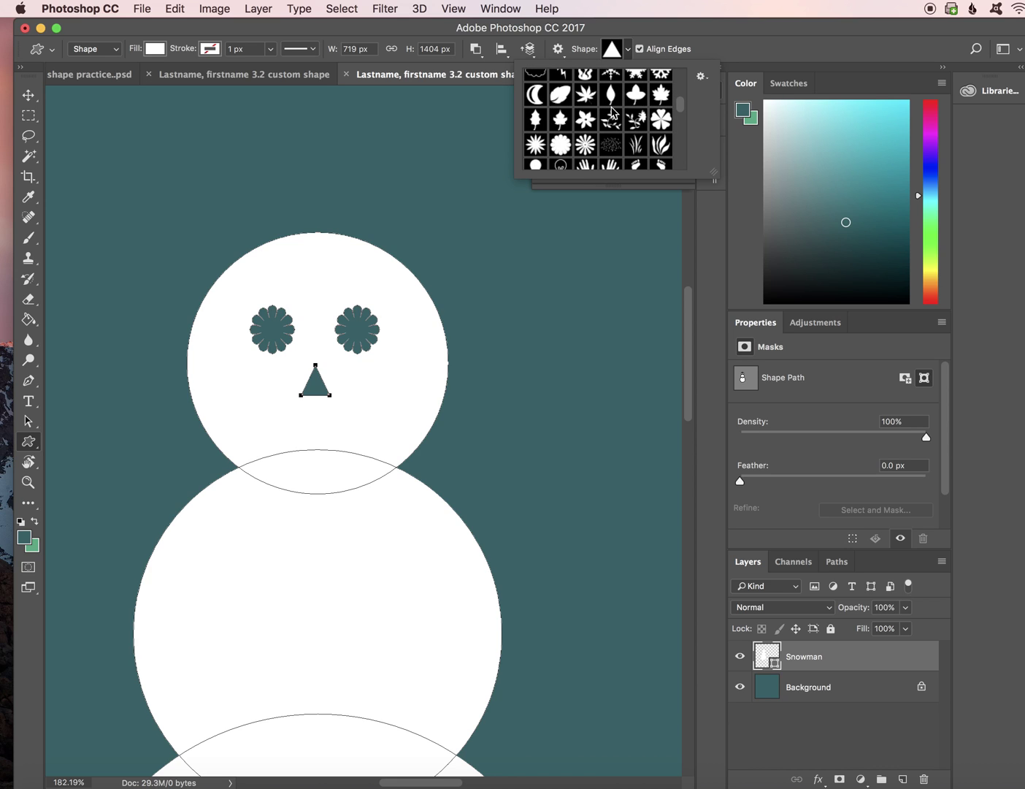
{"action": "left_click", "coordinate": [561, 143]}
{"action": "left_click", "coordinate": [668, 29]}
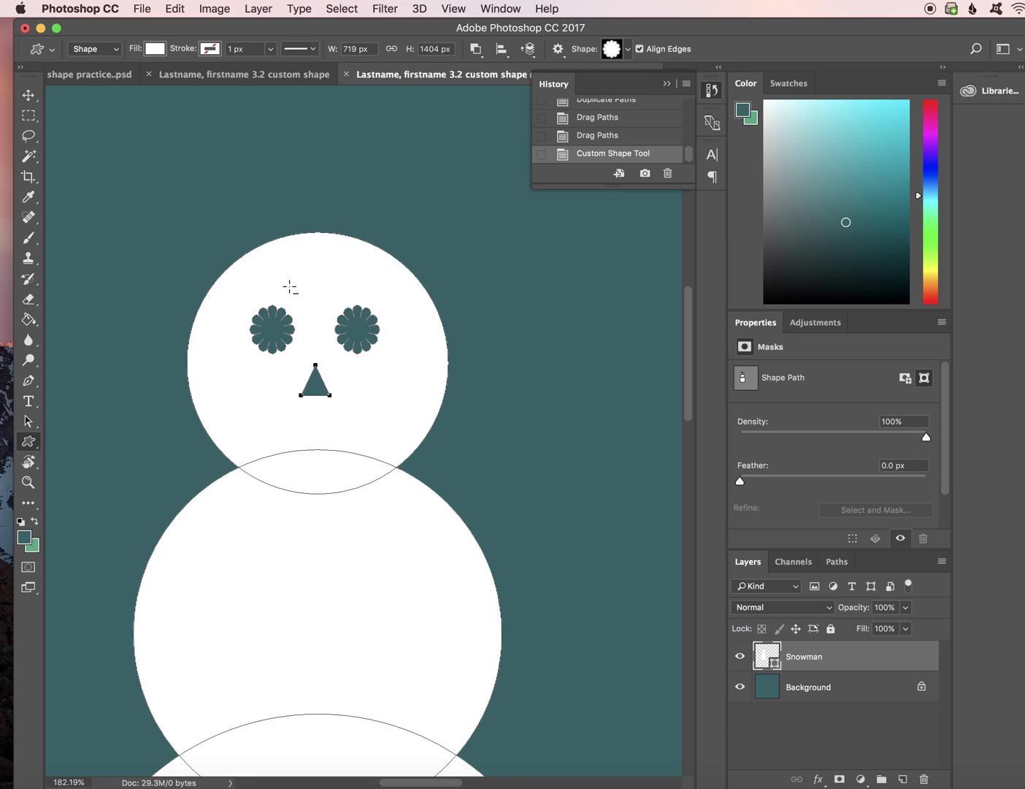
- Cut a small scalloped circle out of the lower left of the head as the first piece of the mouth
{"action": "left_click", "coordinate": [477, 50]}
{"action": "left_click", "coordinate": [476, 51]}
{"action": "left_click_drag", "start_coordinate": [236, 420], "coordinate": [261, 447]}
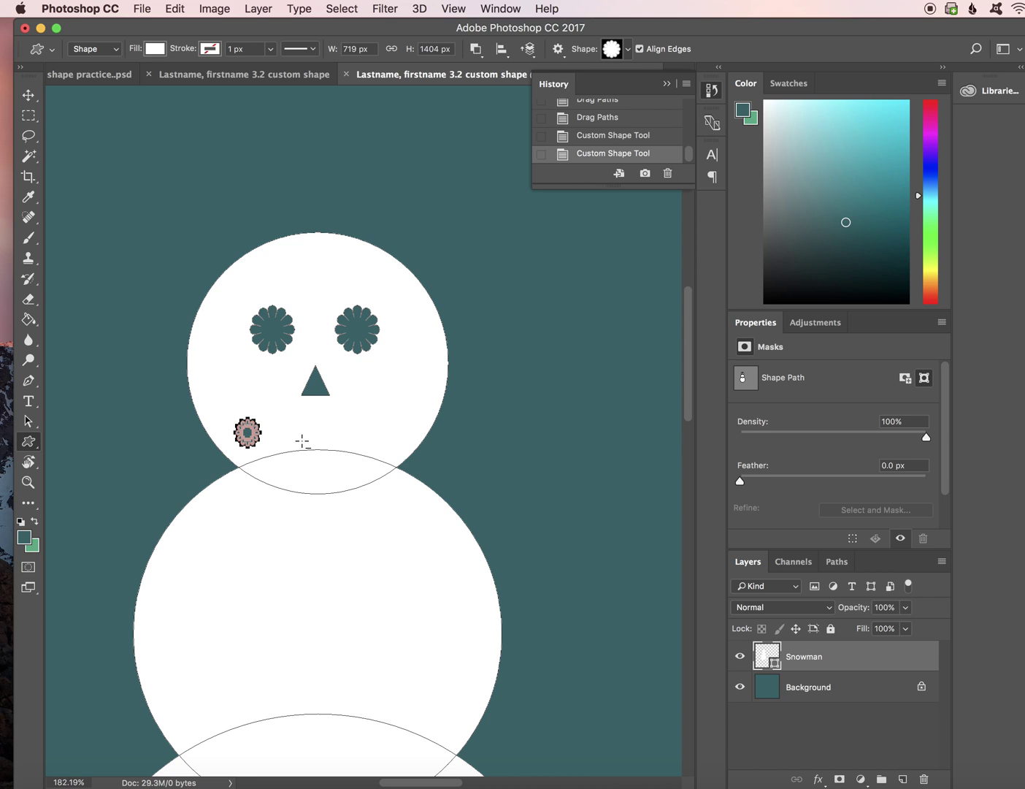
- Duplicate the small scalloped cutout five times along an upward-curving arc to form the snowman's six-piece smile
{"action": "left_click", "coordinate": [482, 51]}
{"action": "left_click", "coordinate": [486, 54]}
{"action": "left_click", "coordinate": [29, 425]}
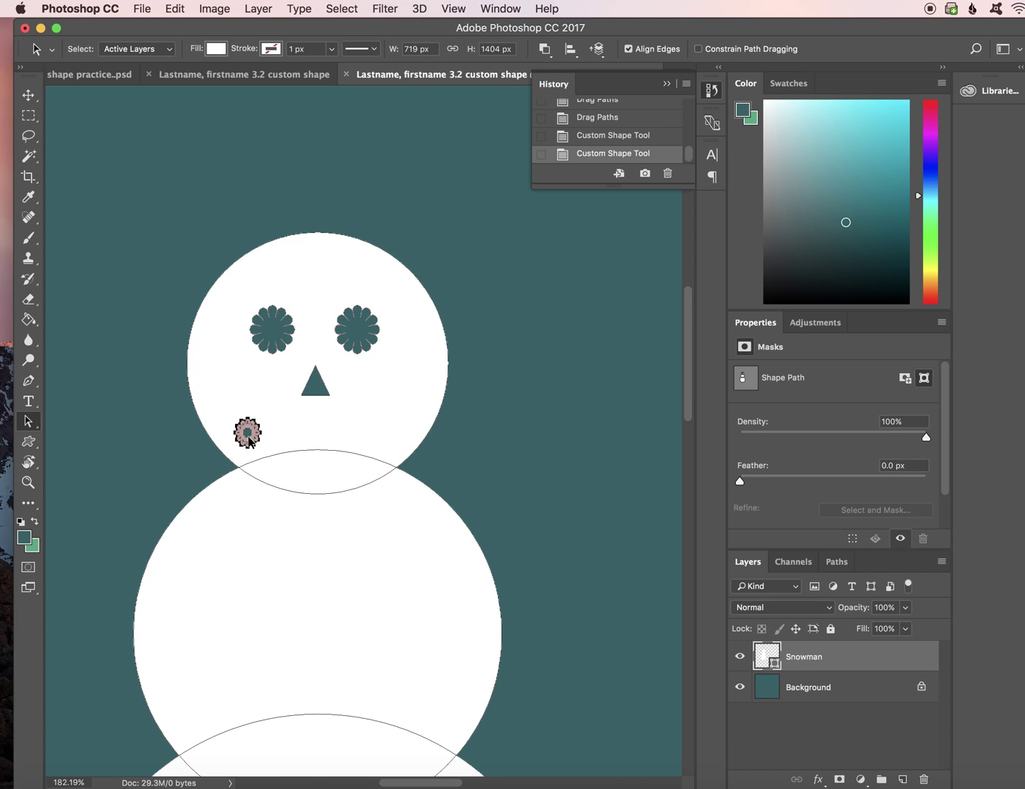
{"action": "left_click_drag", "start_coordinate": [250, 438], "coordinate": [393, 419]}
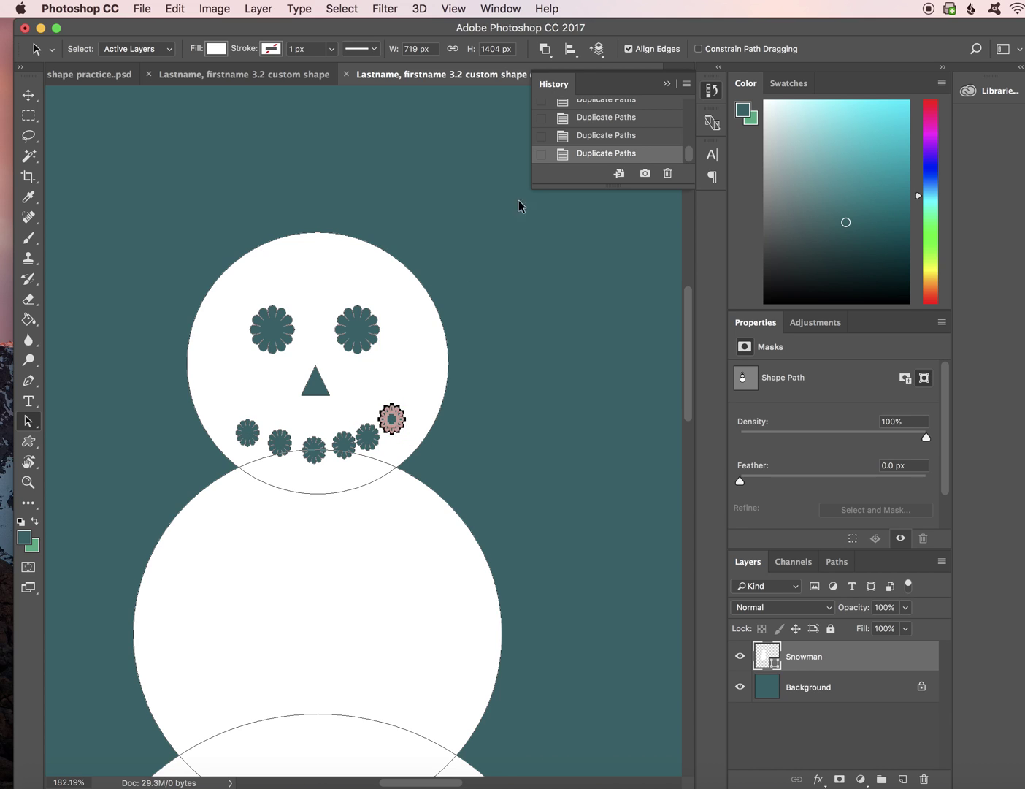
{"action": "left_click", "coordinate": [545, 48]}
{"action": "left_click", "coordinate": [545, 49]}
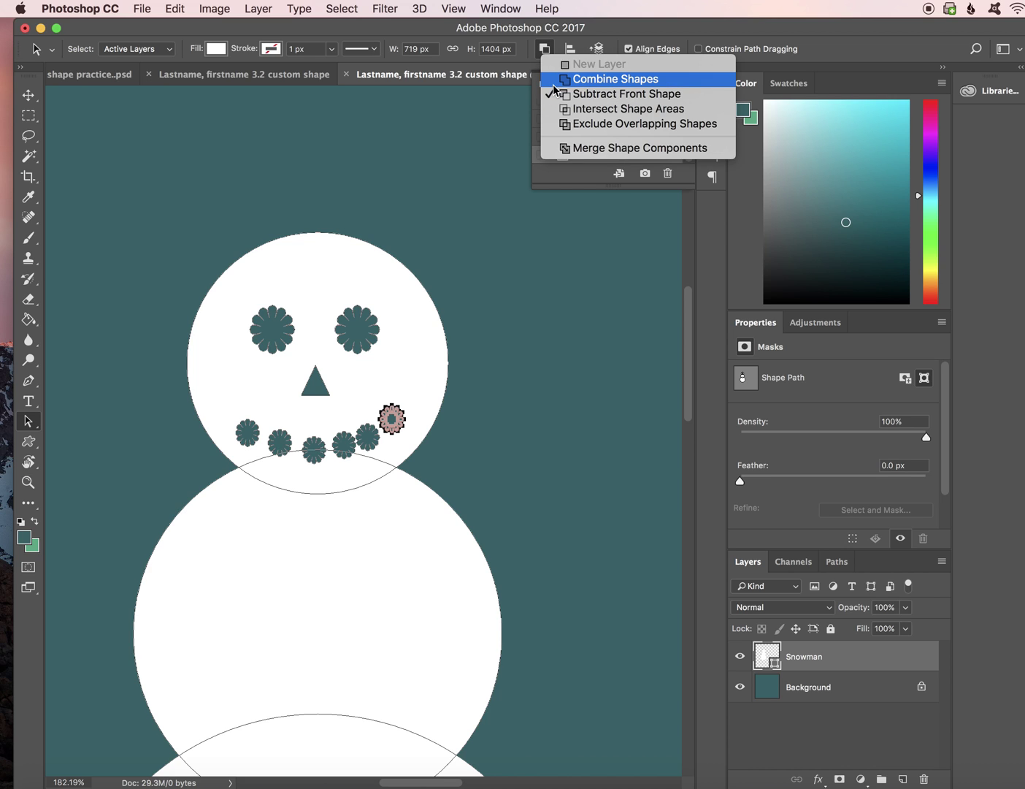
{"action": "left_click", "coordinate": [554, 80]}
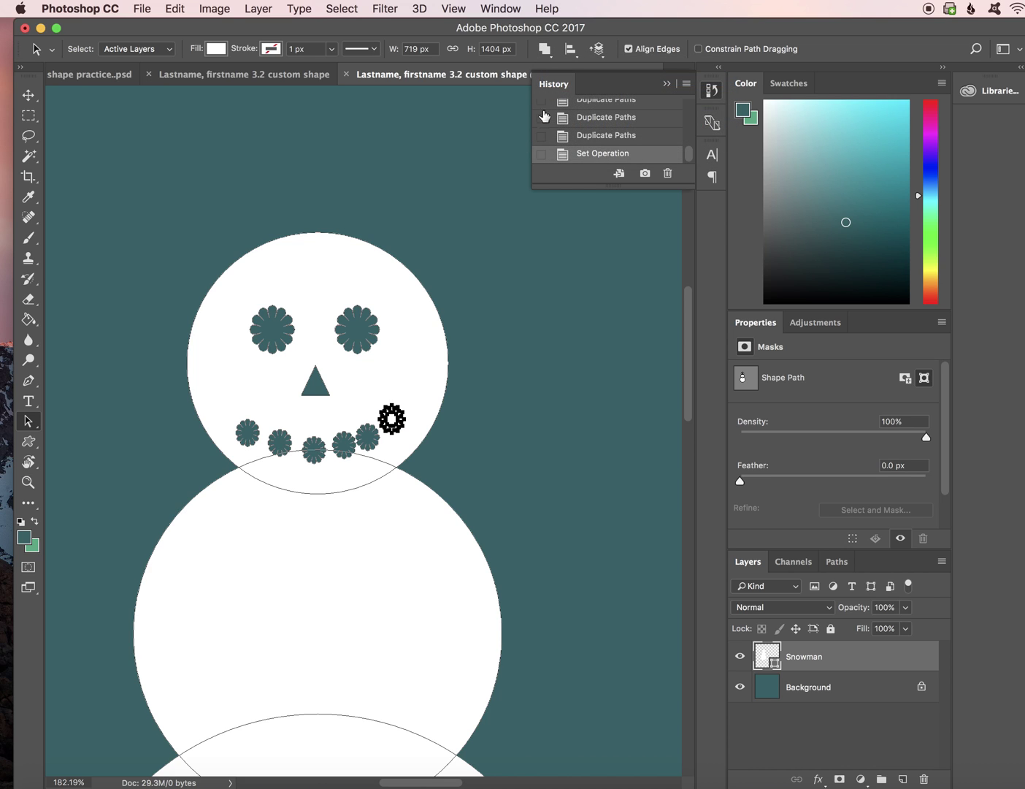
{"action": "left_click", "coordinate": [175, 8]}
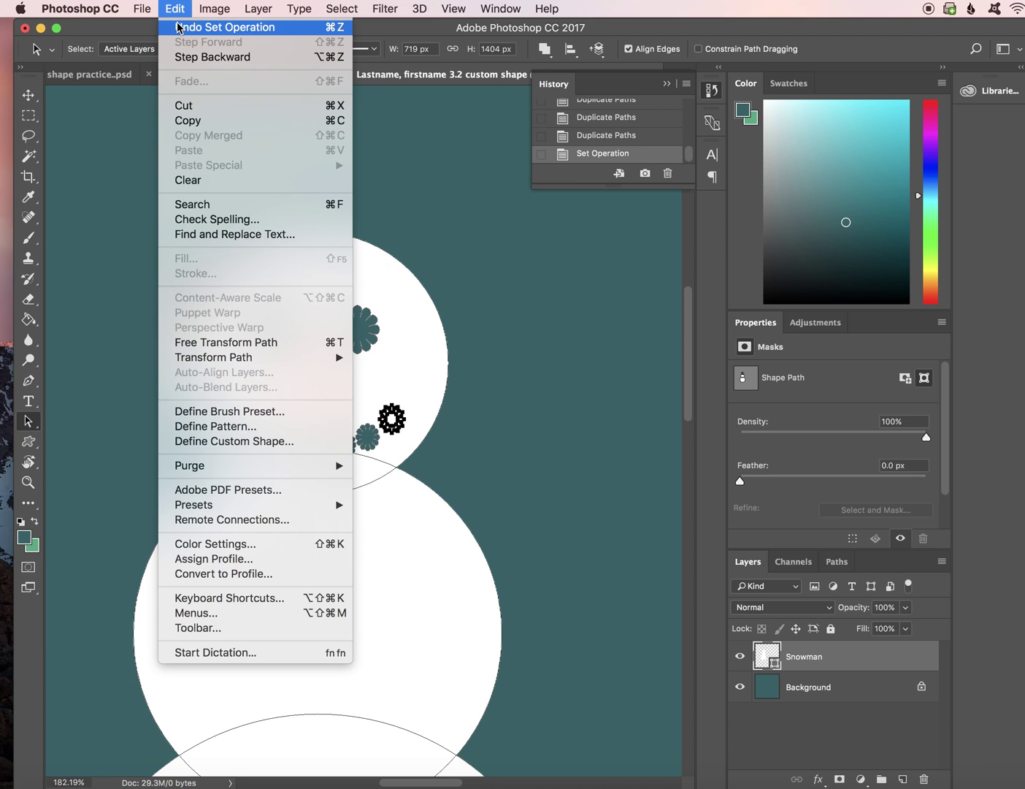
{"action": "left_click", "coordinate": [179, 27]}
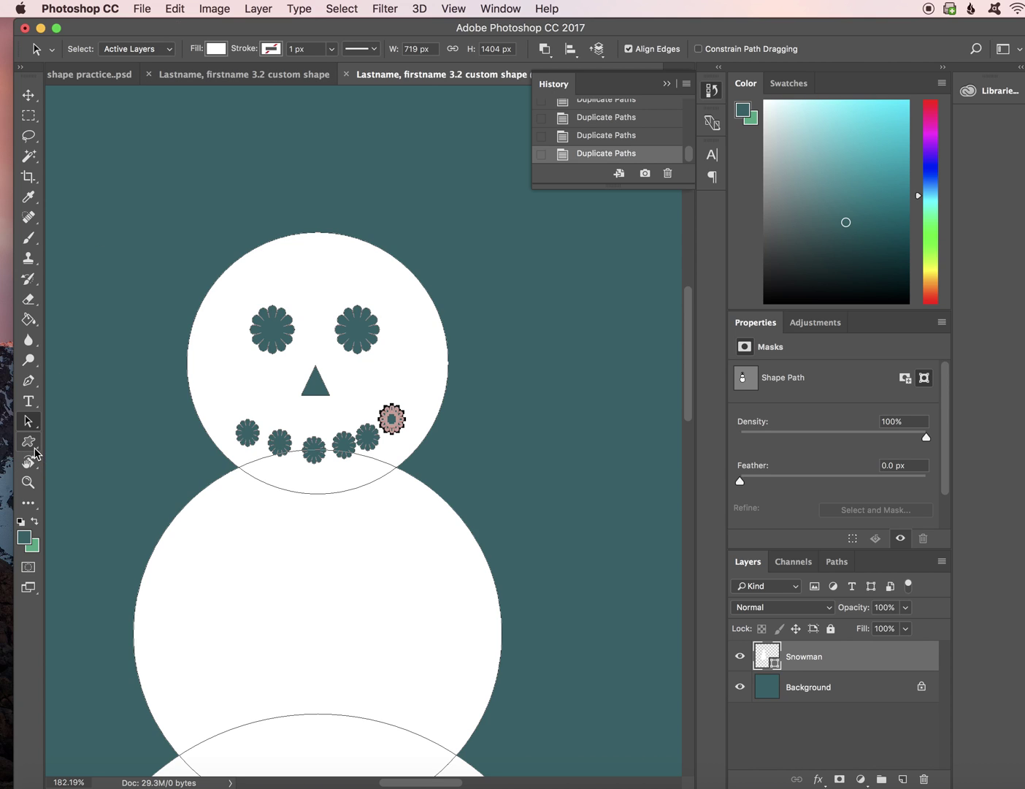
- Set the Ellipse tool to Combine Shapes, undo its effect on the last mouth piece, and add a hat-brim ellipse about 307 x 58 px atop the head
{"action": "left_click_drag", "start_coordinate": [35, 452], "coordinate": [55, 470]}
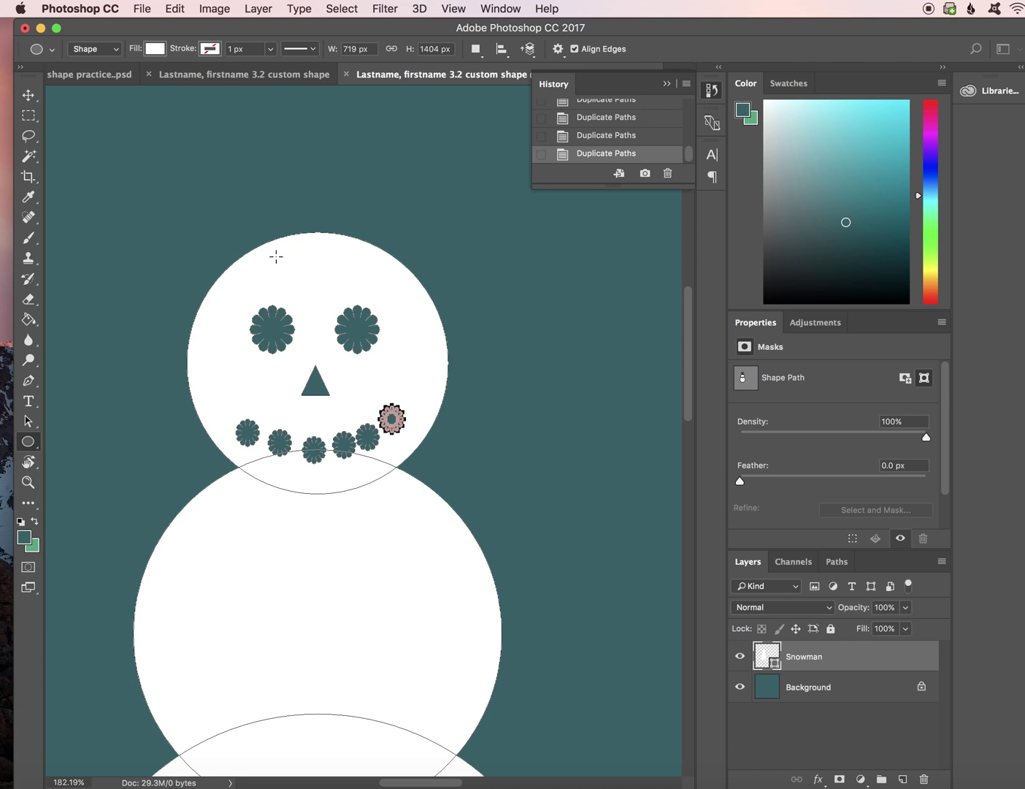
{"action": "left_click", "coordinate": [476, 49]}
{"action": "left_click", "coordinate": [484, 74]}
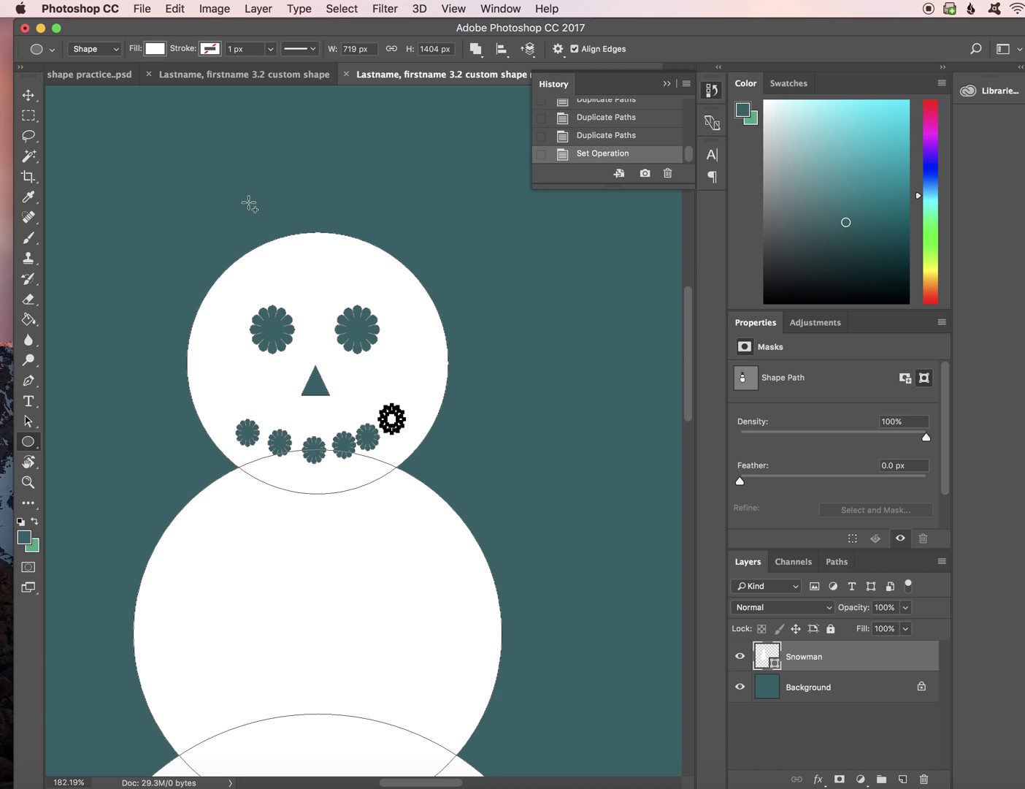
{"action": "left_click", "coordinate": [176, 8]}
{"action": "left_click", "coordinate": [192, 26]}
{"action": "left_click_drag", "start_coordinate": [210, 223], "coordinate": [428, 265]}
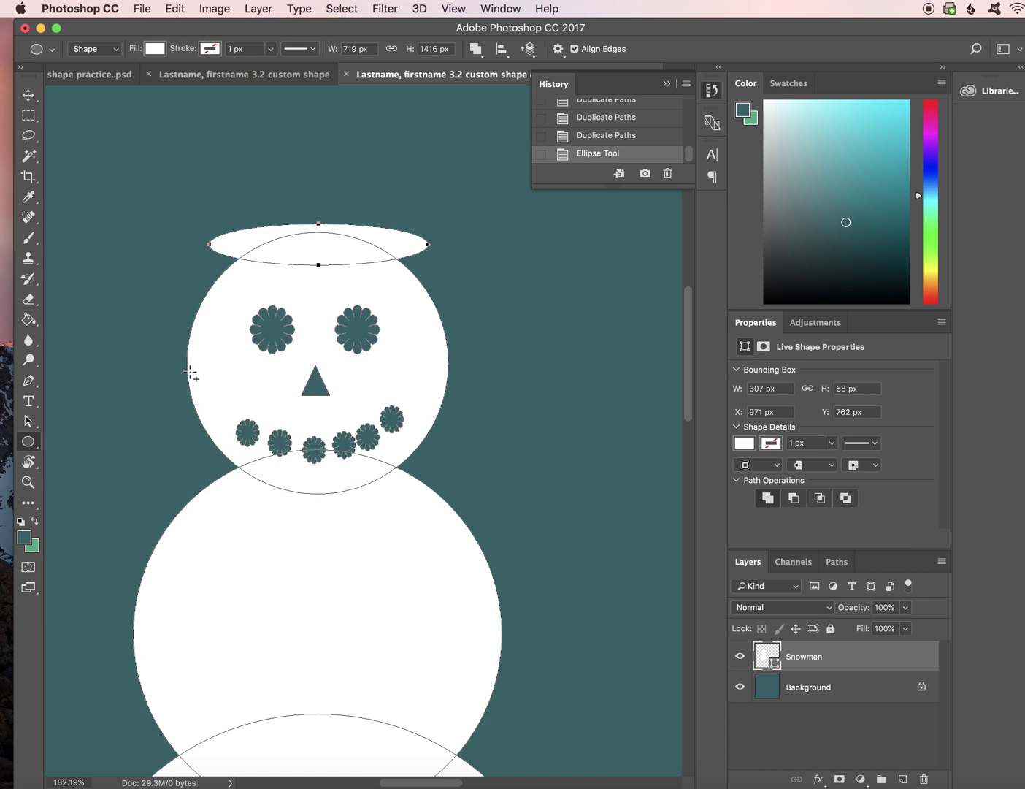
- Add a hat crown above the brim as a combined rounded rectangle about 215 x 166 px with a 10 px corner radius
{"action": "right_click", "coordinate": [31, 444]}
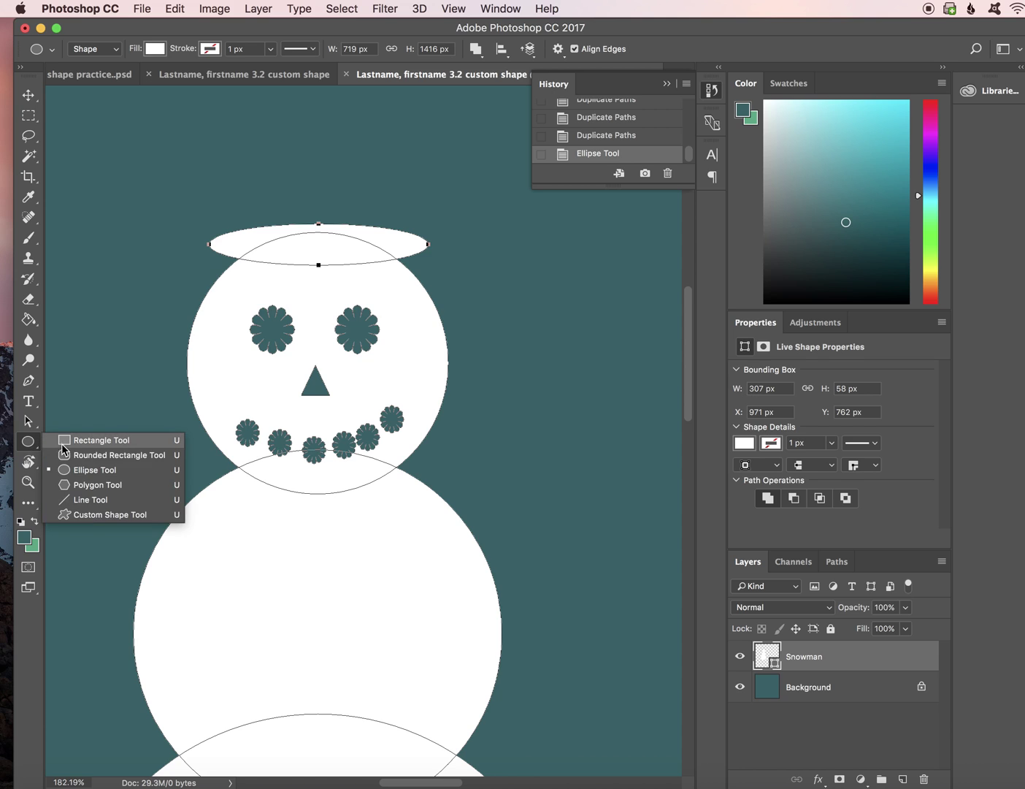
{"action": "left_click", "coordinate": [66, 455]}
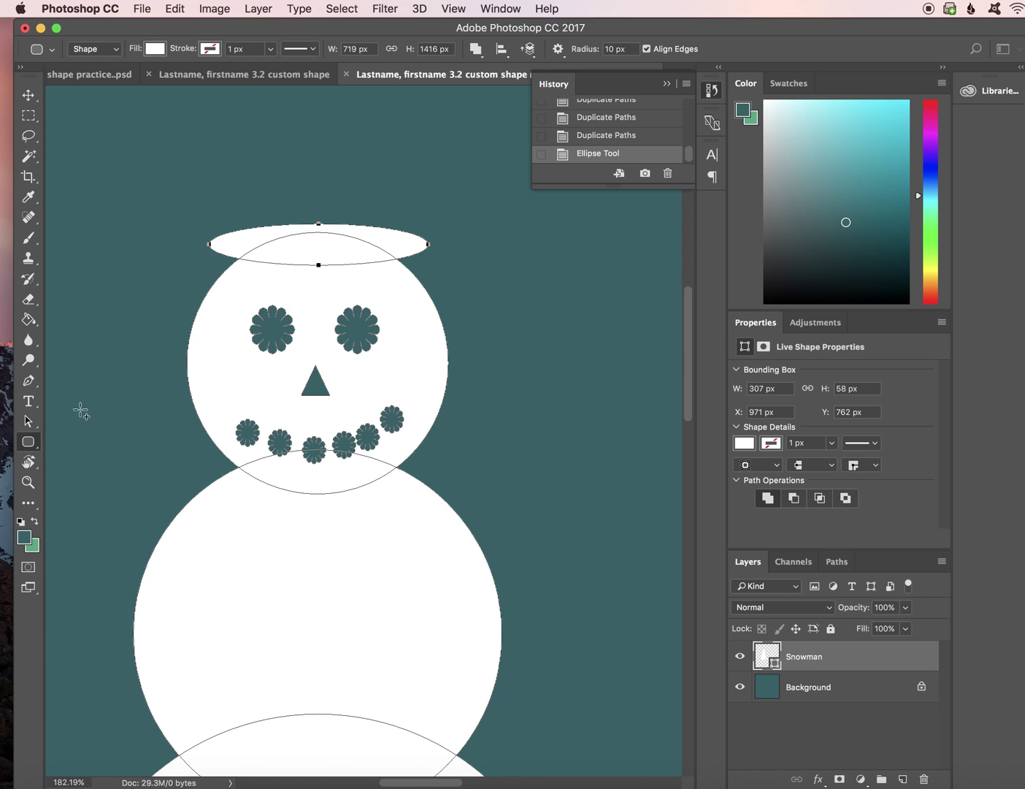
{"action": "left_click", "coordinate": [475, 49]}
{"action": "left_click", "coordinate": [503, 72]}
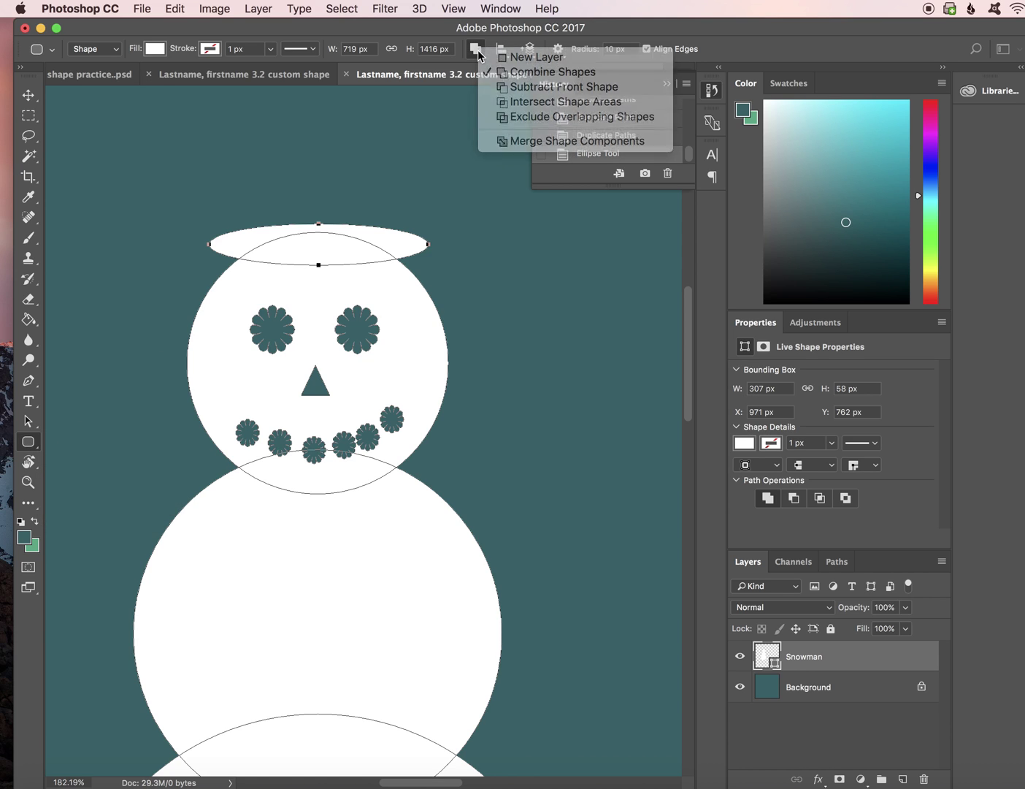
{"action": "left_click_drag", "start_coordinate": [244, 119], "coordinate": [395, 236]}
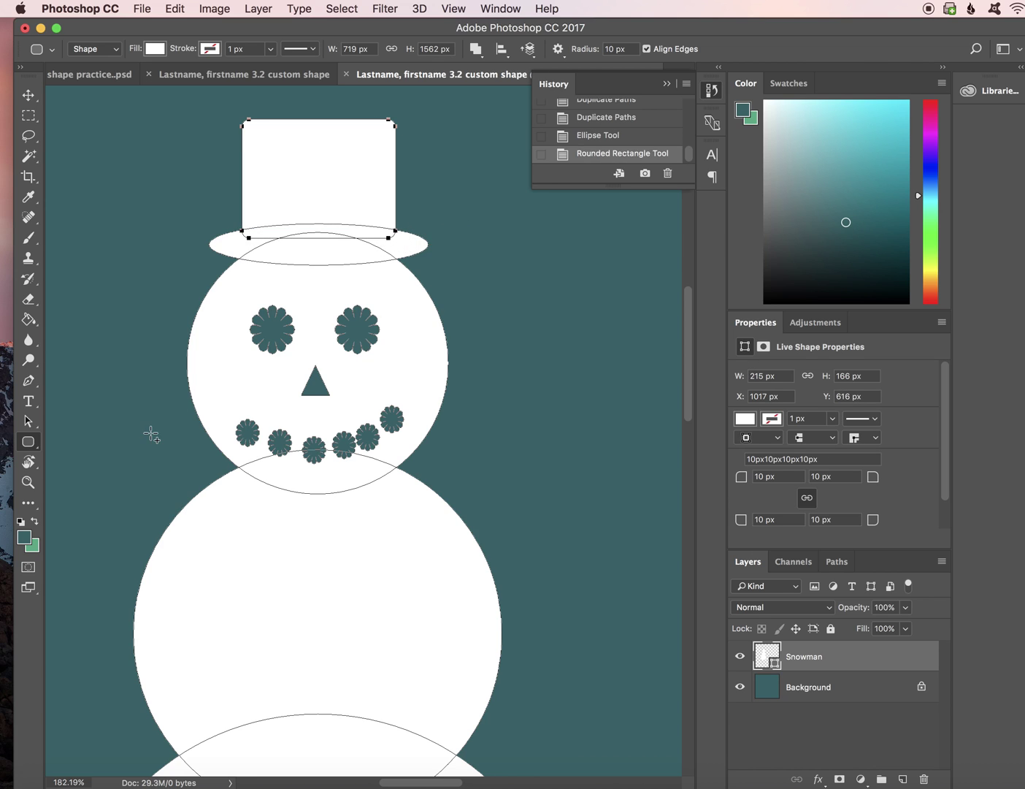
- Draw a thin rectangle about 271 x 21 px extending outward from the middle circle's right edge as the first arm
{"action": "left_click", "coordinate": [34, 451]}
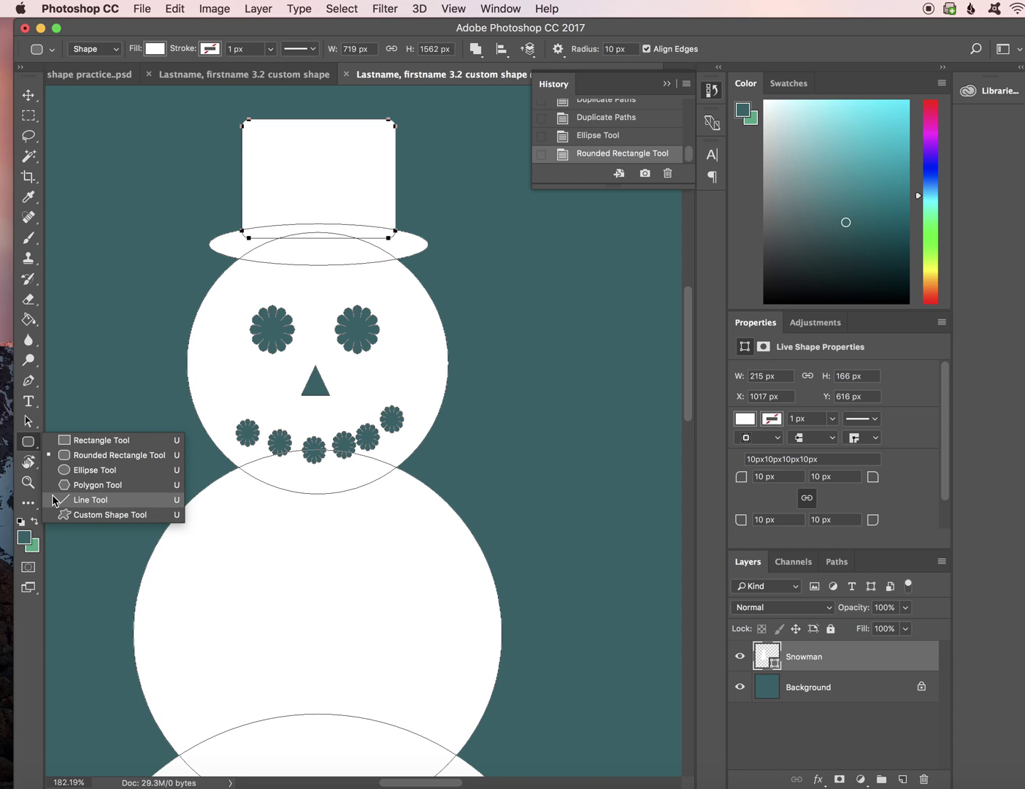
{"action": "left_click", "coordinate": [61, 441]}
{"action": "scroll", "coordinate": [508, 618], "scroll_direction": "down", "scroll_amount": 3}
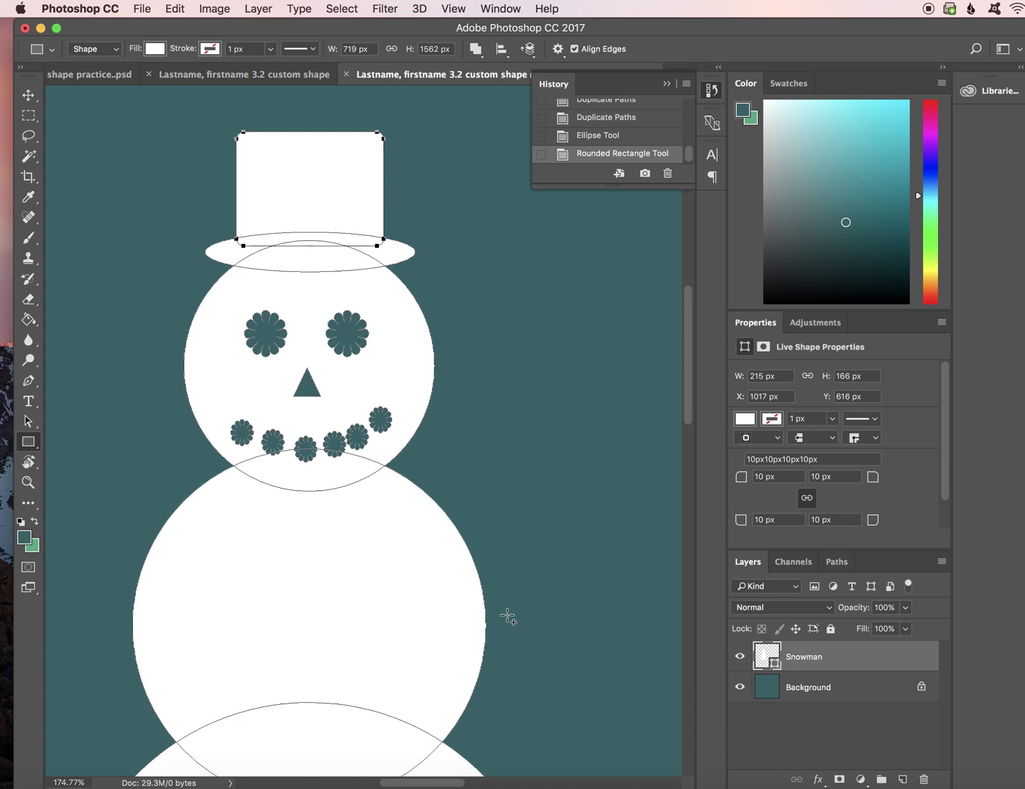
{"action": "left_click_drag", "start_coordinate": [444, 546], "coordinate": [574, 540]}
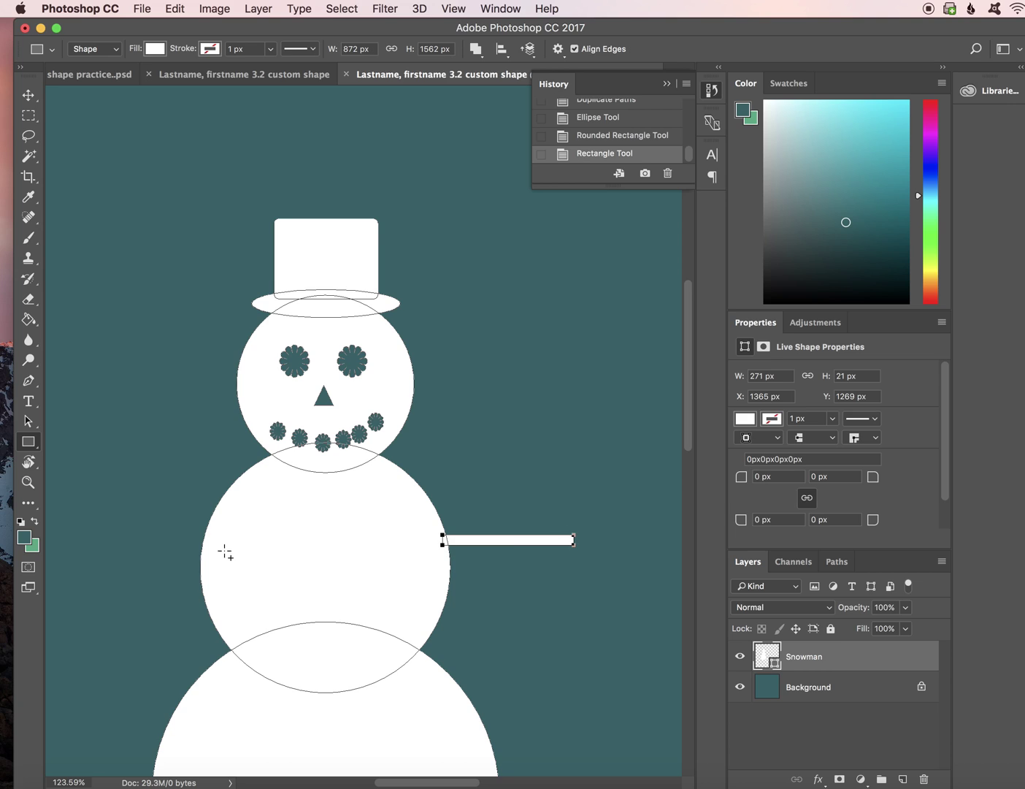
- Angle the right arm upward by moving its two outer corner anchor points, accepting the conversion to a regular path
{"action": "left_click", "coordinate": [31, 423]}
{"action": "left_click", "coordinate": [30, 423]}
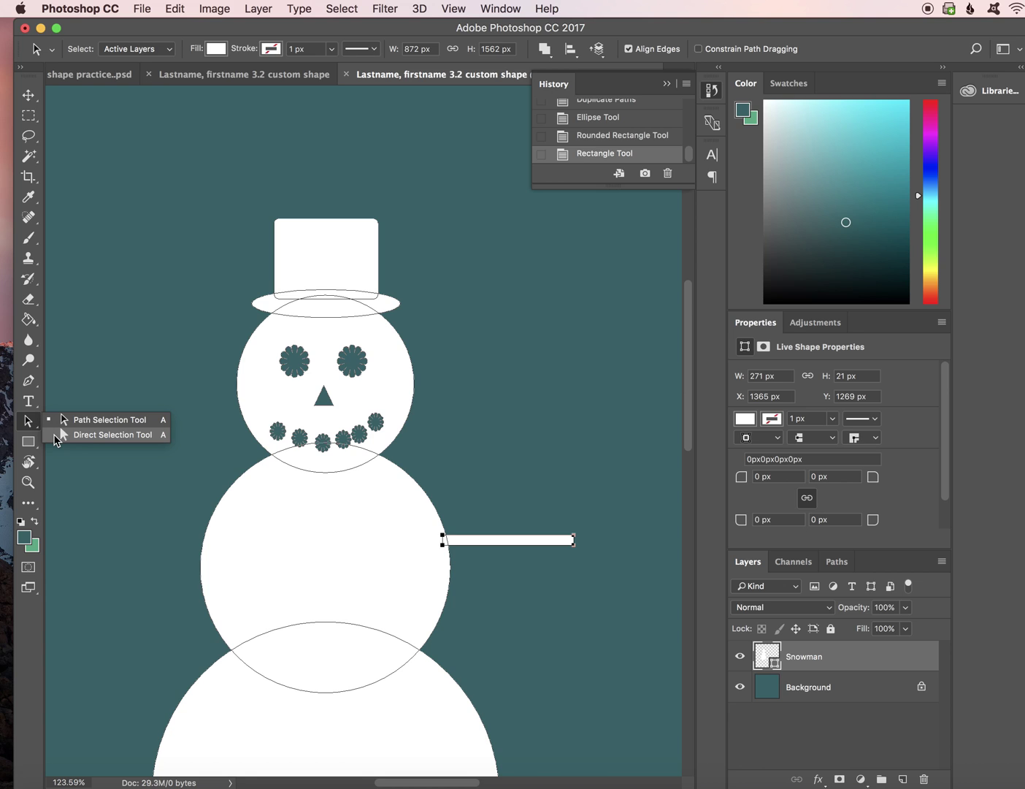
{"action": "left_click", "coordinate": [55, 435]}
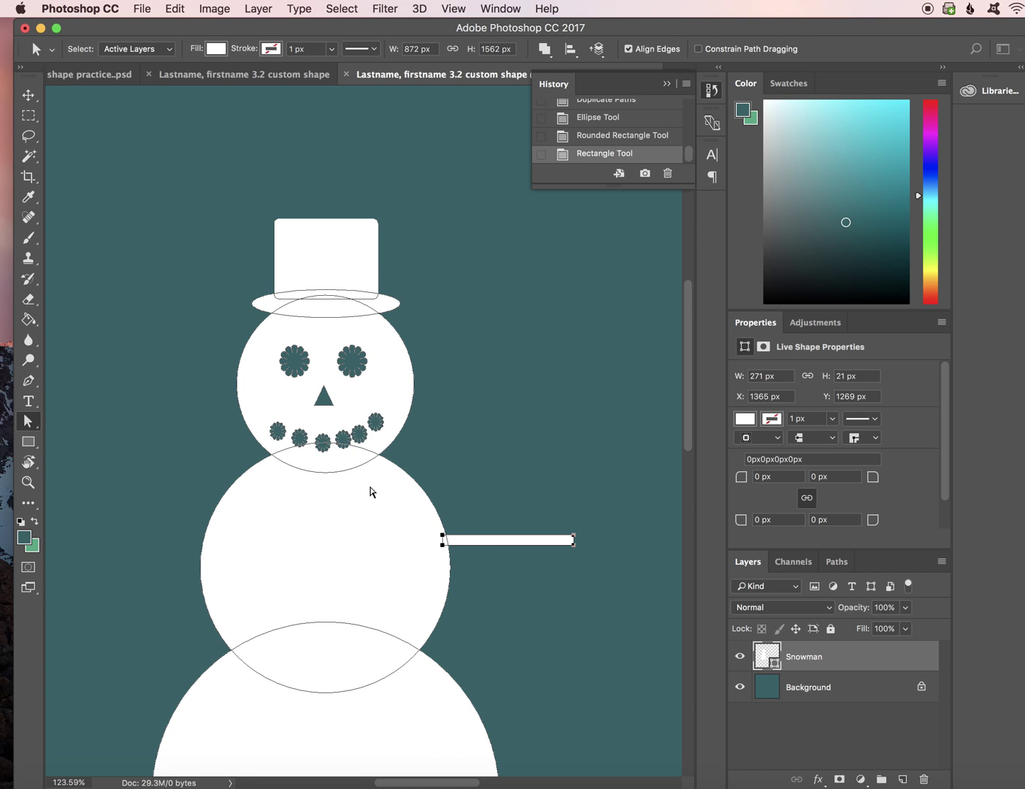
{"action": "scroll", "coordinate": [471, 542], "scroll_direction": "up", "scroll_amount": 5}
{"action": "scroll", "coordinate": [473, 545], "scroll_direction": "right", "scroll_amount": 5}
{"action": "scroll", "coordinate": [472, 545], "scroll_direction": "down", "scroll_amount": 2}
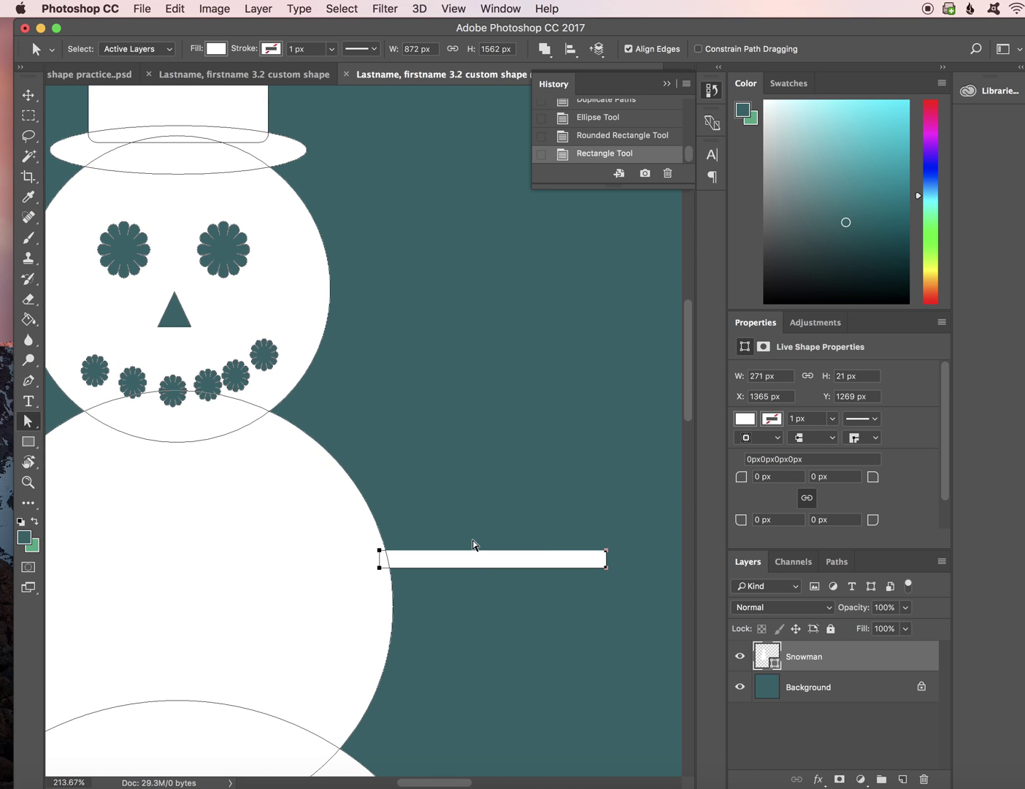
{"action": "left_click_drag", "start_coordinate": [608, 553], "coordinate": [574, 355]}
{"action": "left_click", "coordinate": [590, 539]}
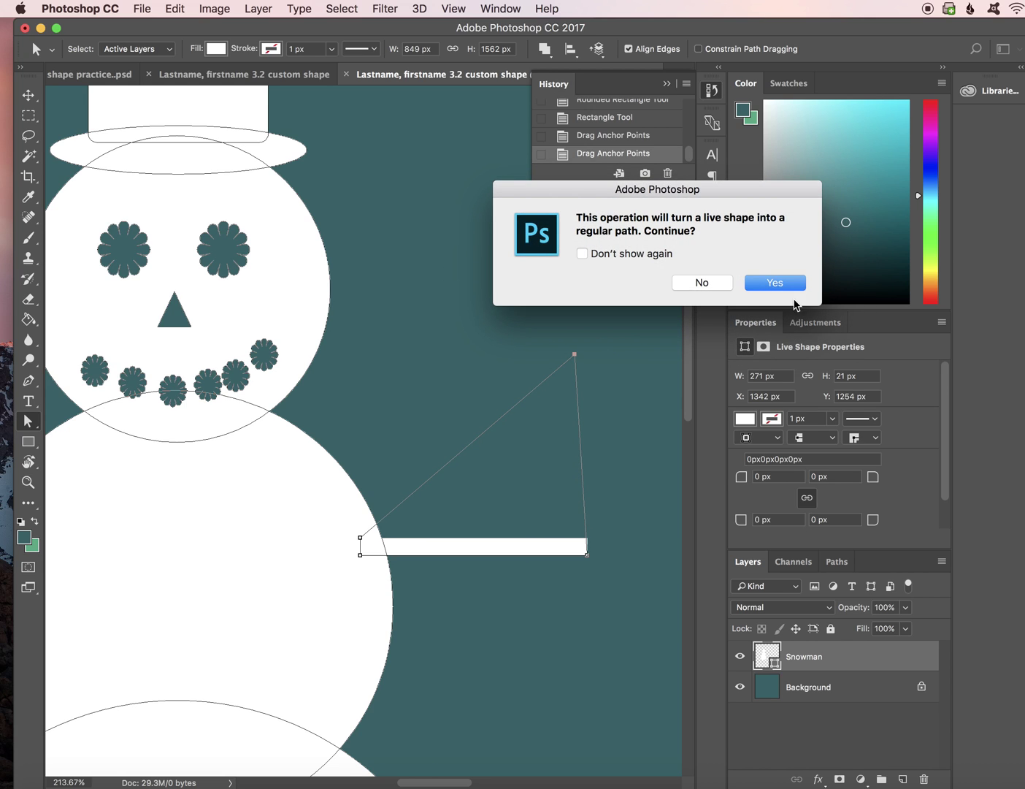
{"action": "left_click", "coordinate": [789, 281]}
{"action": "left_click_drag", "start_coordinate": [587, 555], "coordinate": [577, 364]}
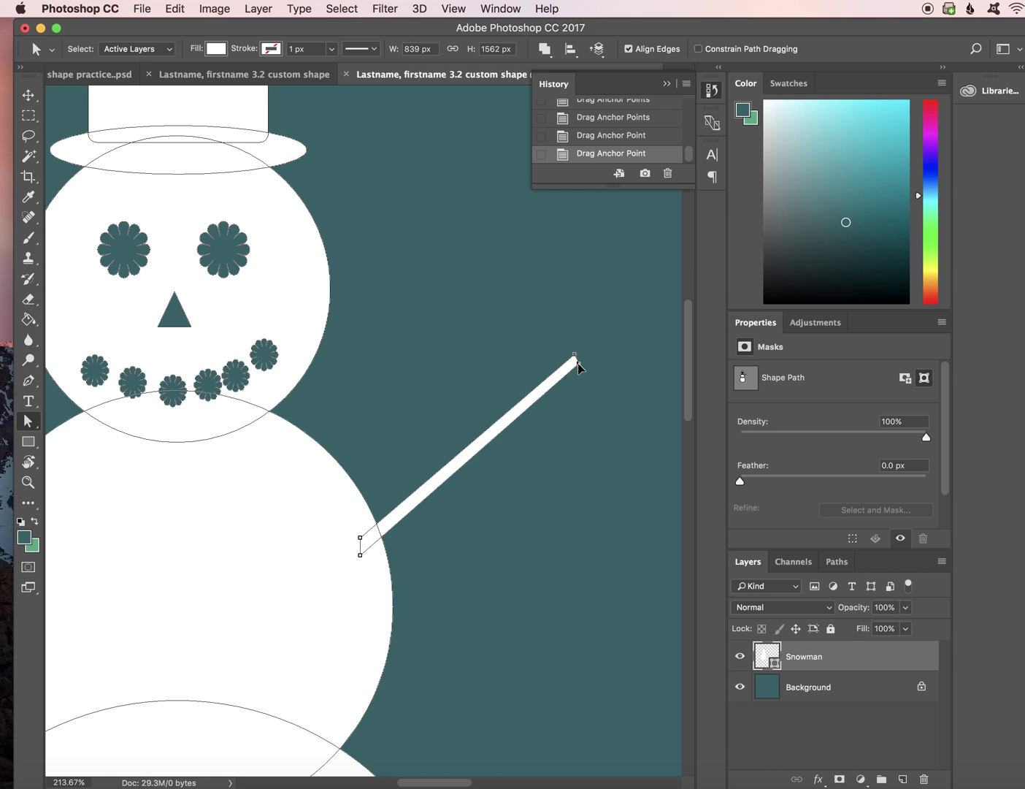
- Duplicate the angled arm and place the copy at the left edge of the middle circle using the Path Selection tool
{"action": "left_click", "coordinate": [24, 421]}
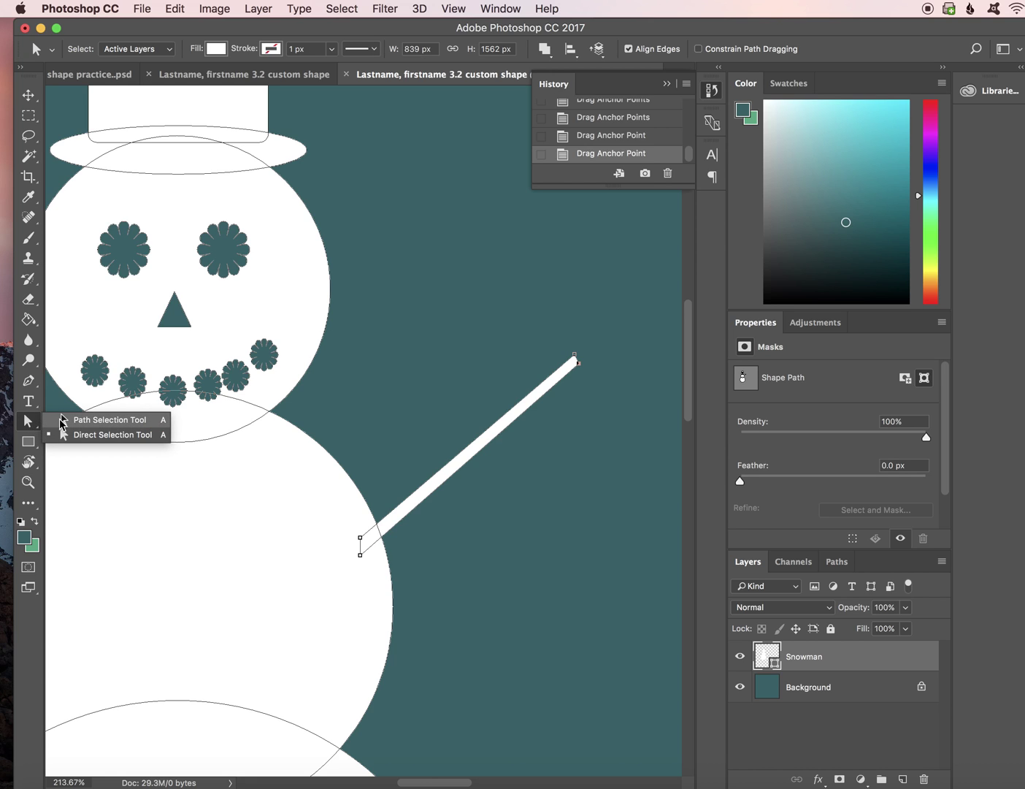
{"action": "left_click", "coordinate": [62, 421]}
{"action": "scroll", "coordinate": [191, 427], "scroll_direction": "down", "scroll_amount": 3}
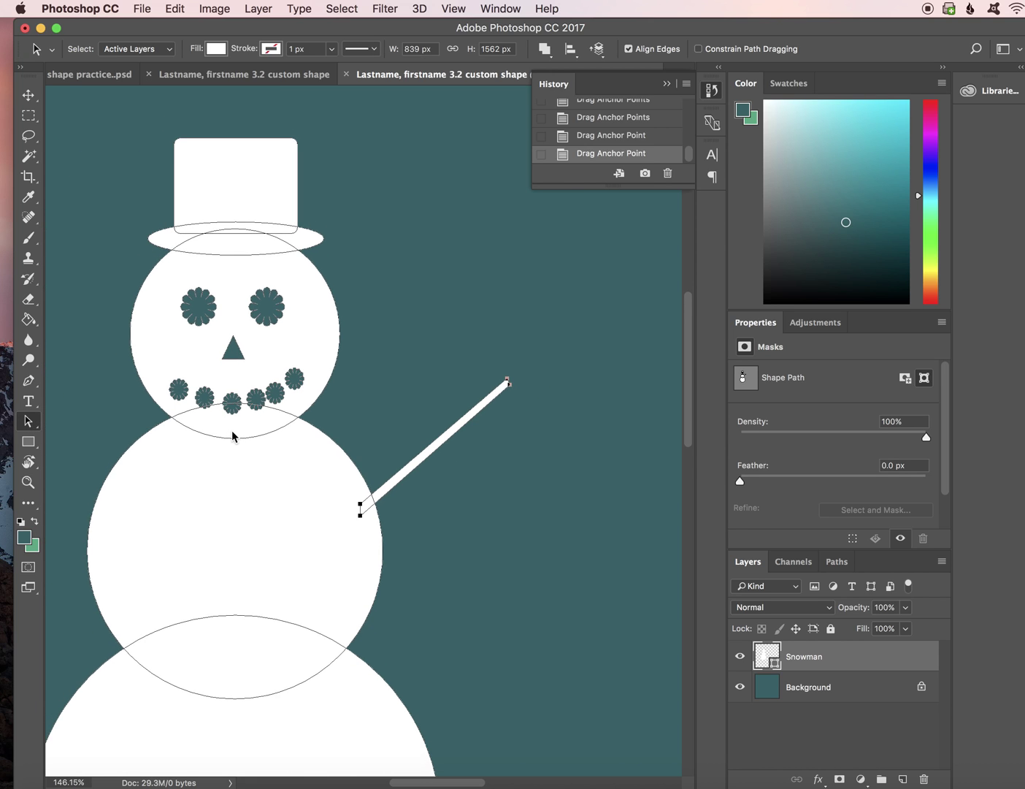
{"action": "scroll", "coordinate": [231, 431], "scroll_direction": "down", "scroll_amount": 2}
{"action": "left_click_drag", "start_coordinate": [395, 455], "coordinate": [97, 557]}
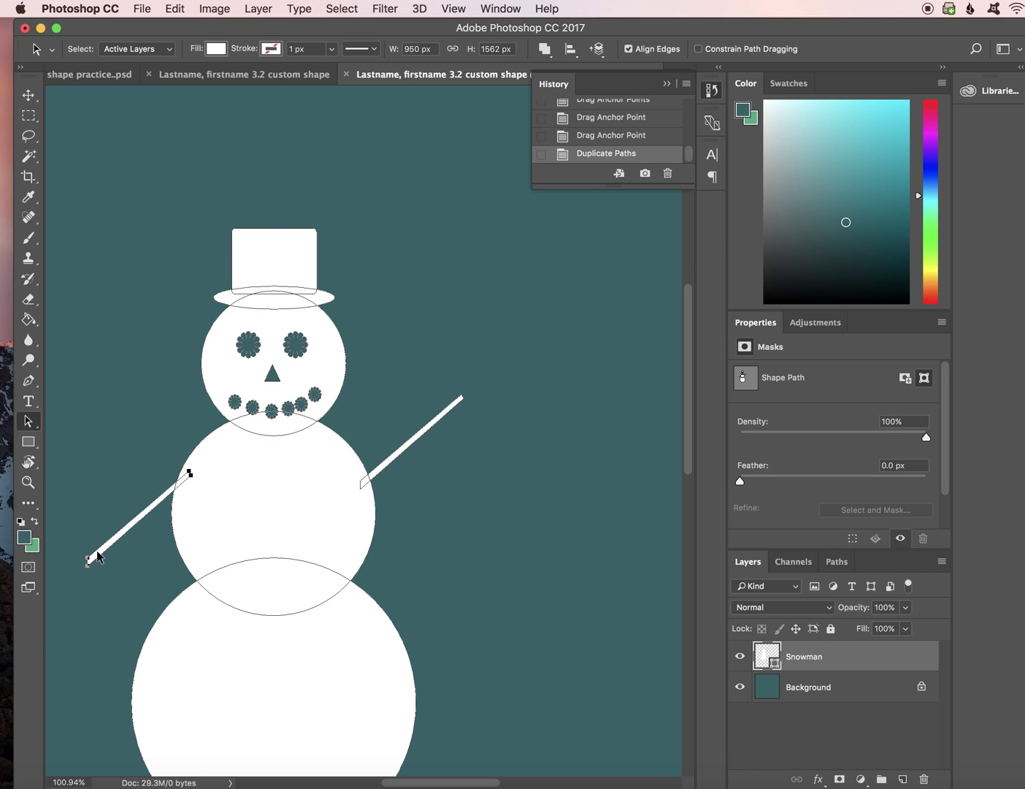
- Shift the left arm slightly inward and reposition its outer anchor points so it points up and away from the body
{"action": "left_click", "coordinate": [31, 426]}
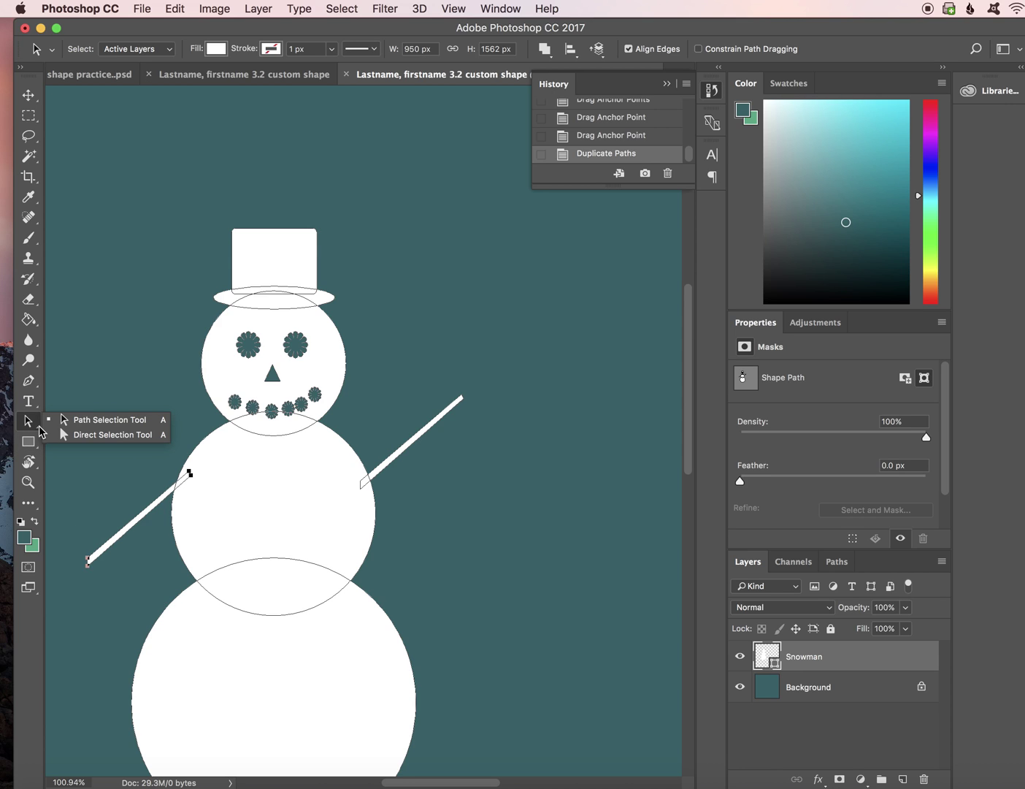
{"action": "left_click", "coordinate": [109, 435]}
{"action": "mouse_move", "coordinate": [89, 558]}
{"action": "left_mouse_down"}
{"action": "mouse_move", "coordinate": [88, 532]}
{"action": "mouse_move", "coordinate": [101, 560]}
{"action": "left_mouse_up"}
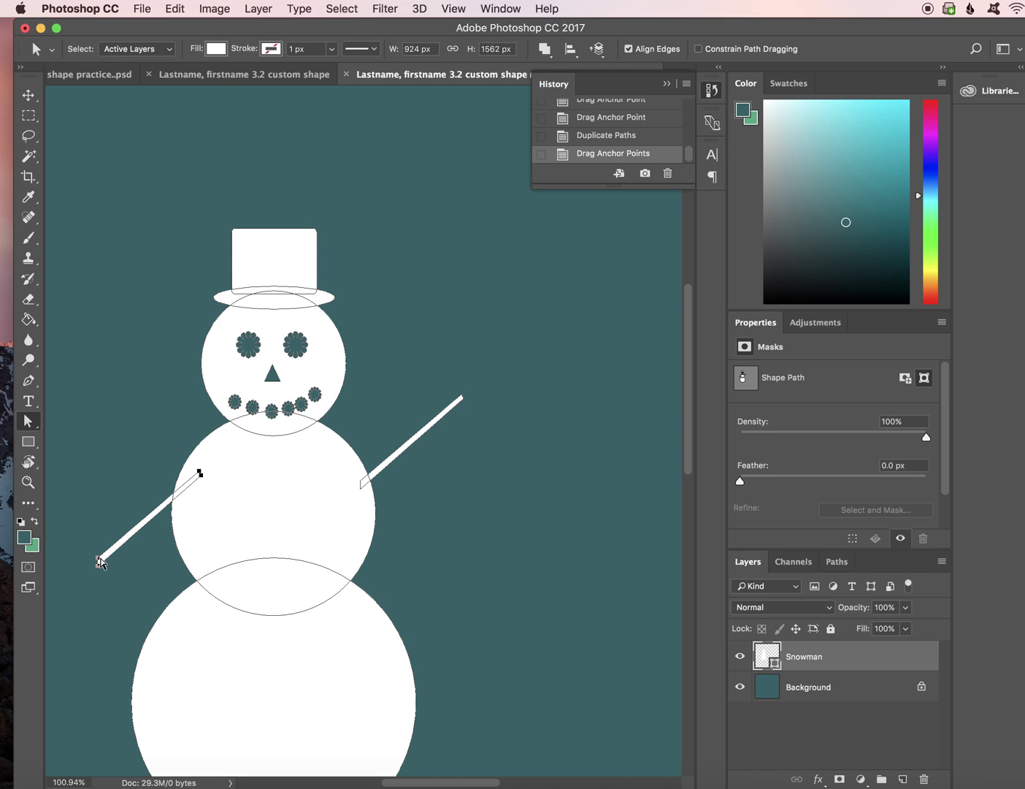
{"action": "left_click", "coordinate": [200, 472]}
{"action": "left_click_drag", "start_coordinate": [199, 472], "coordinate": [71, 393]}
{"action": "left_click_drag", "start_coordinate": [95, 567], "coordinate": [73, 402]}
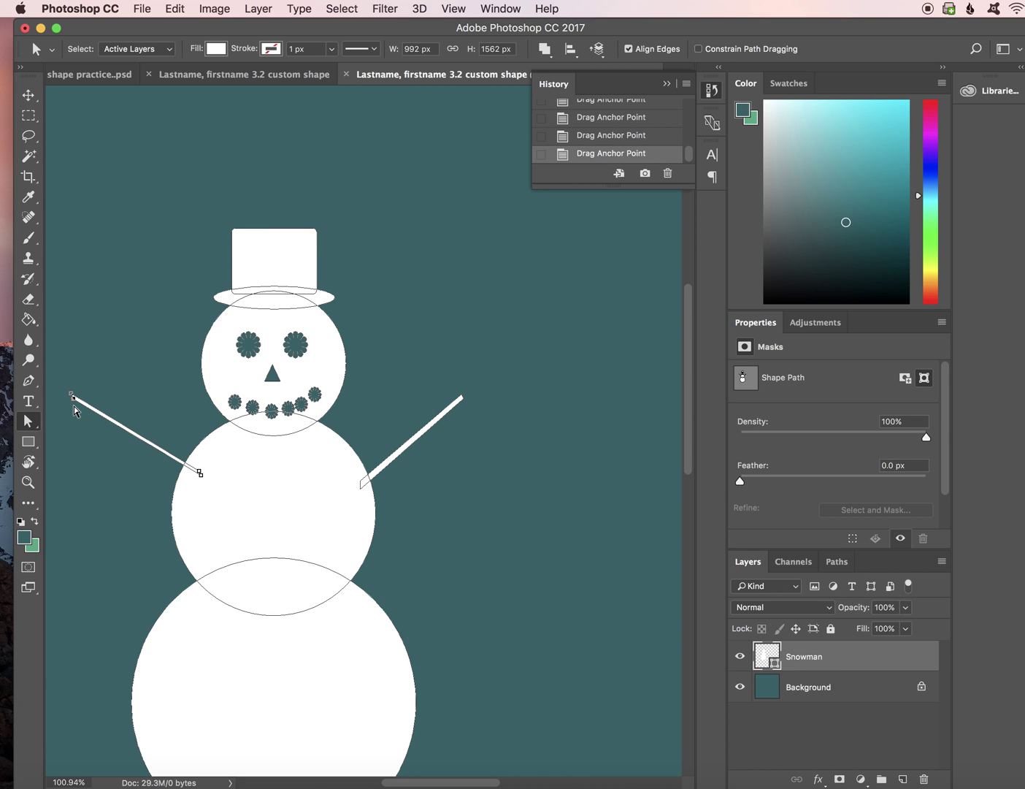
- Define the snowman path as a custom shape named "Snowman 2"
{"action": "right_click", "coordinate": [31, 421]}
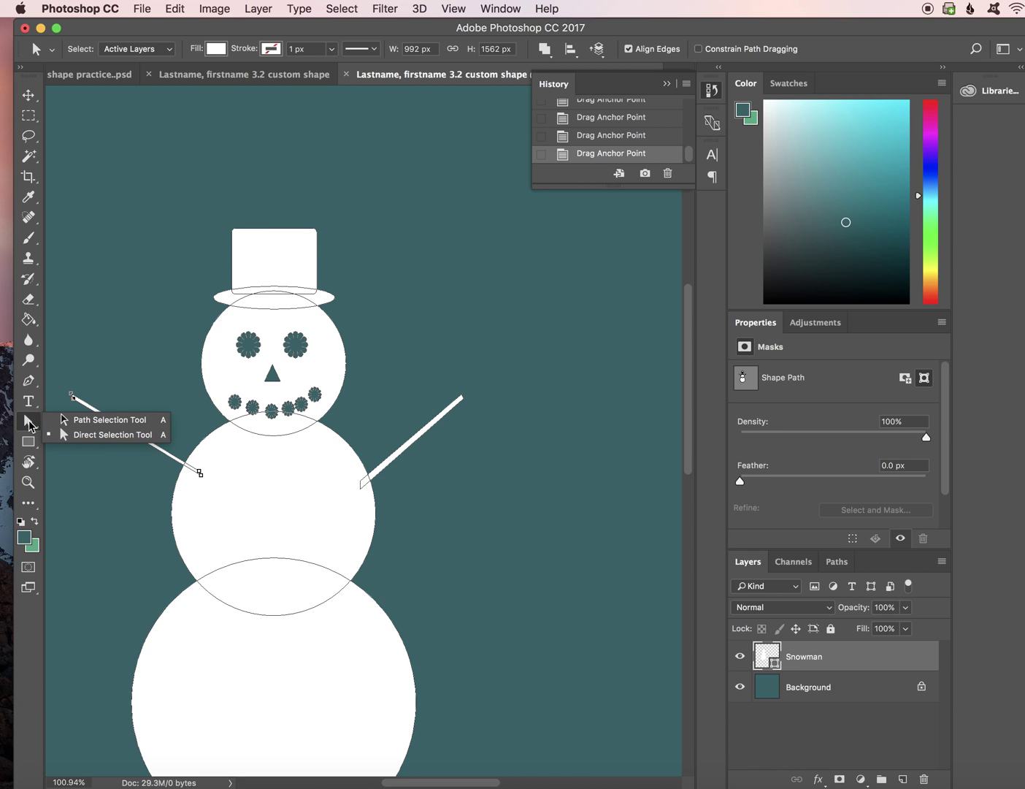
{"action": "left_click", "coordinate": [338, 484]}
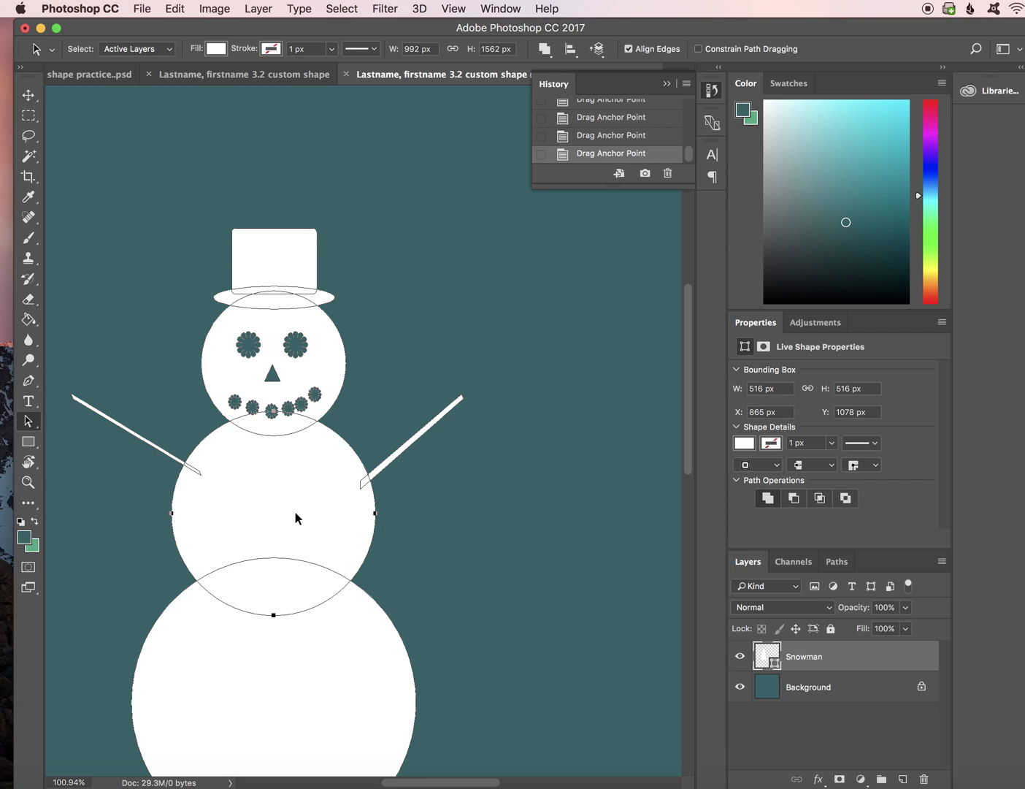
{"action": "left_click", "coordinate": [28, 420]}
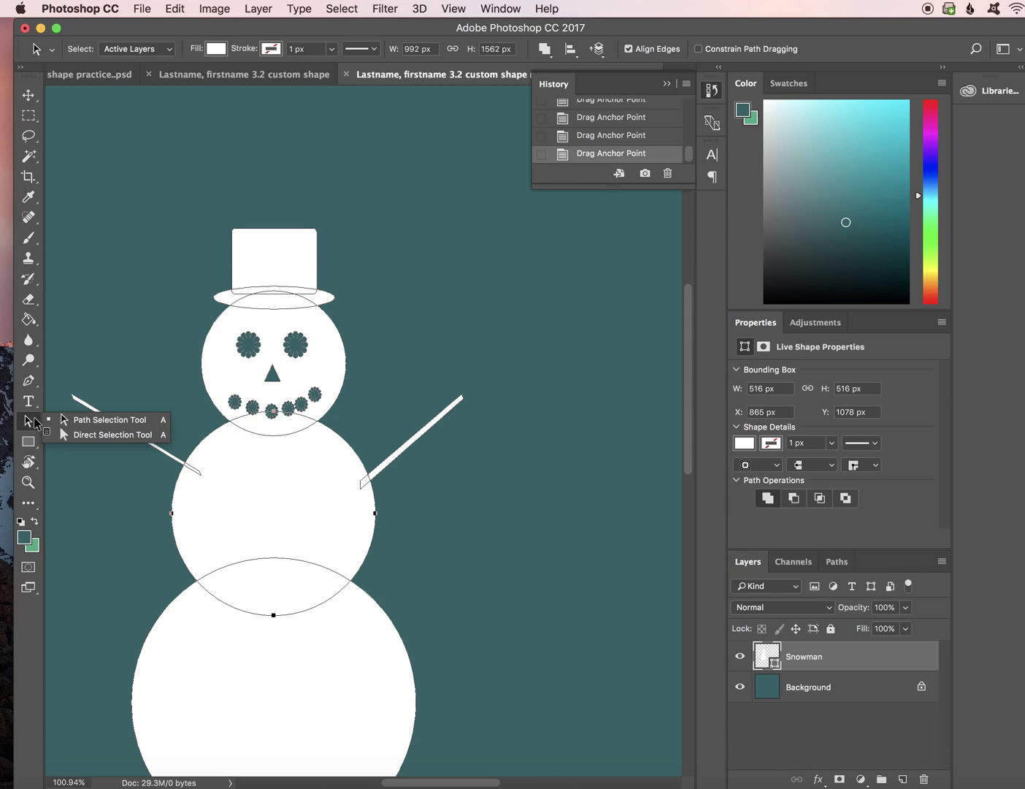
{"action": "left_click", "coordinate": [98, 434]}
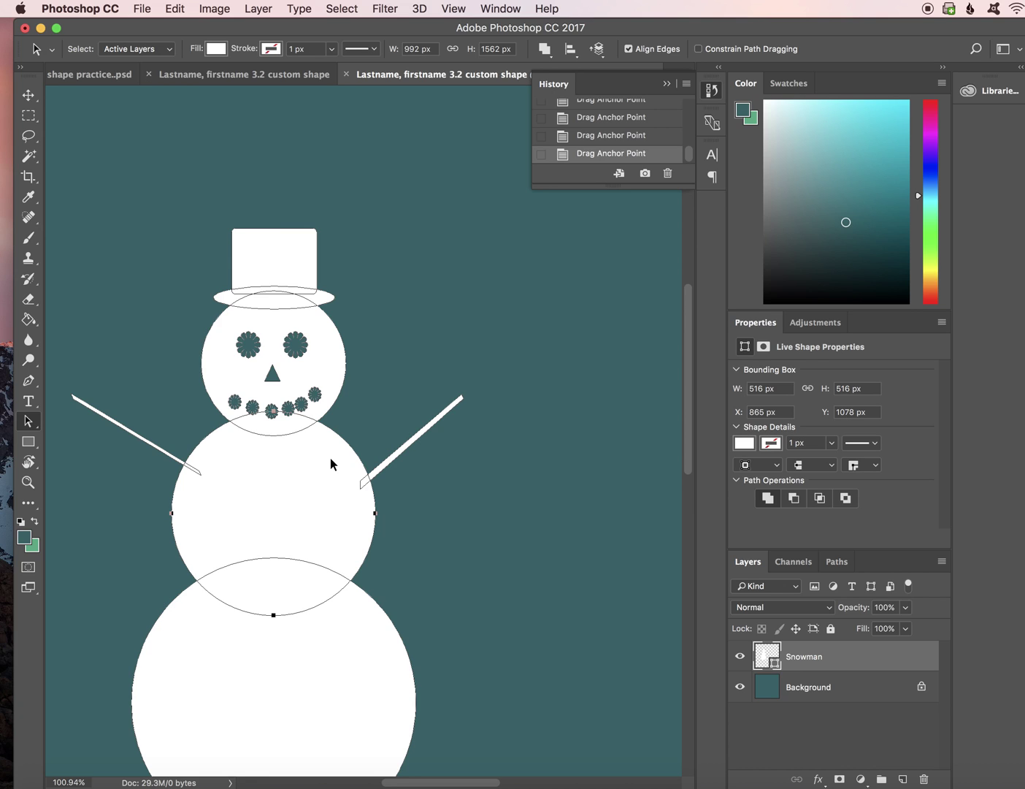
{"action": "right_click", "coordinate": [330, 458]}
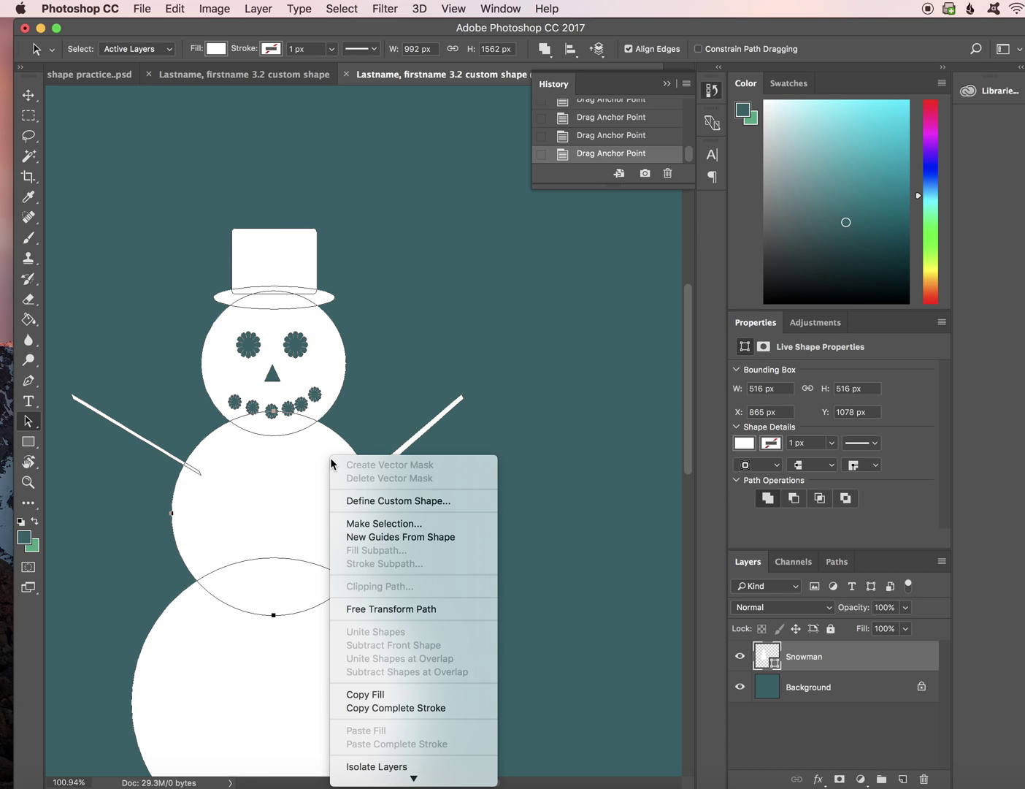
{"action": "left_click", "coordinate": [348, 501]}
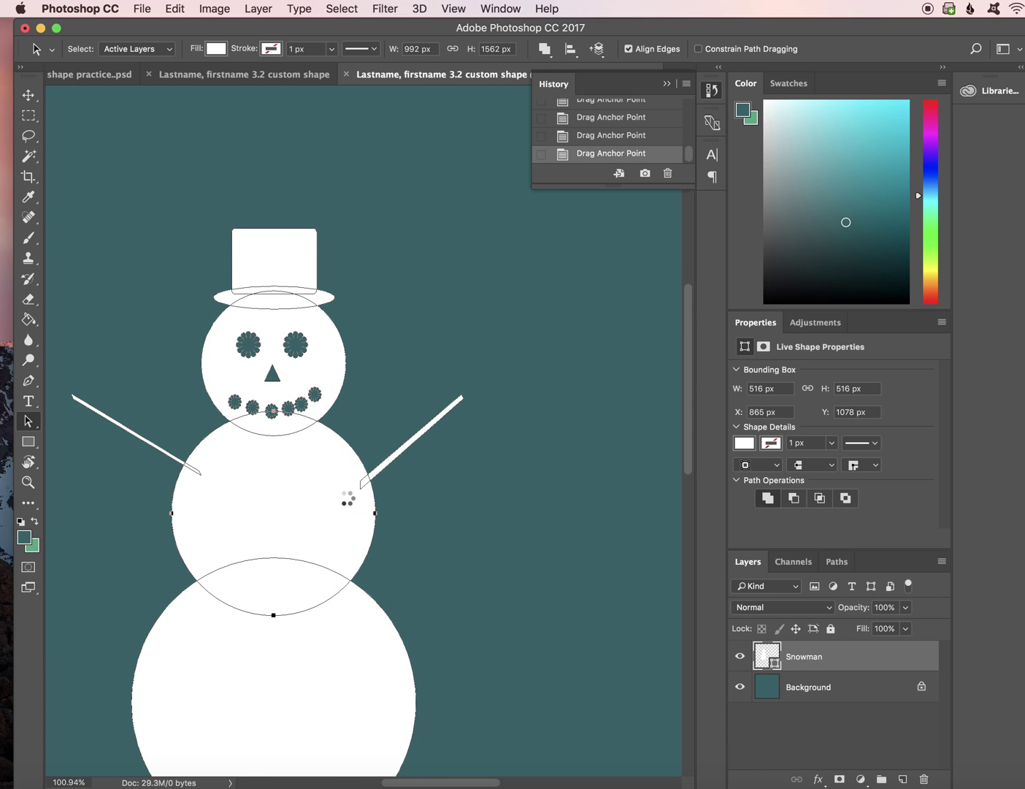
{"action": "key", "text": "BackSpace"}
{"action": "type", "text": "Snowman 2"}
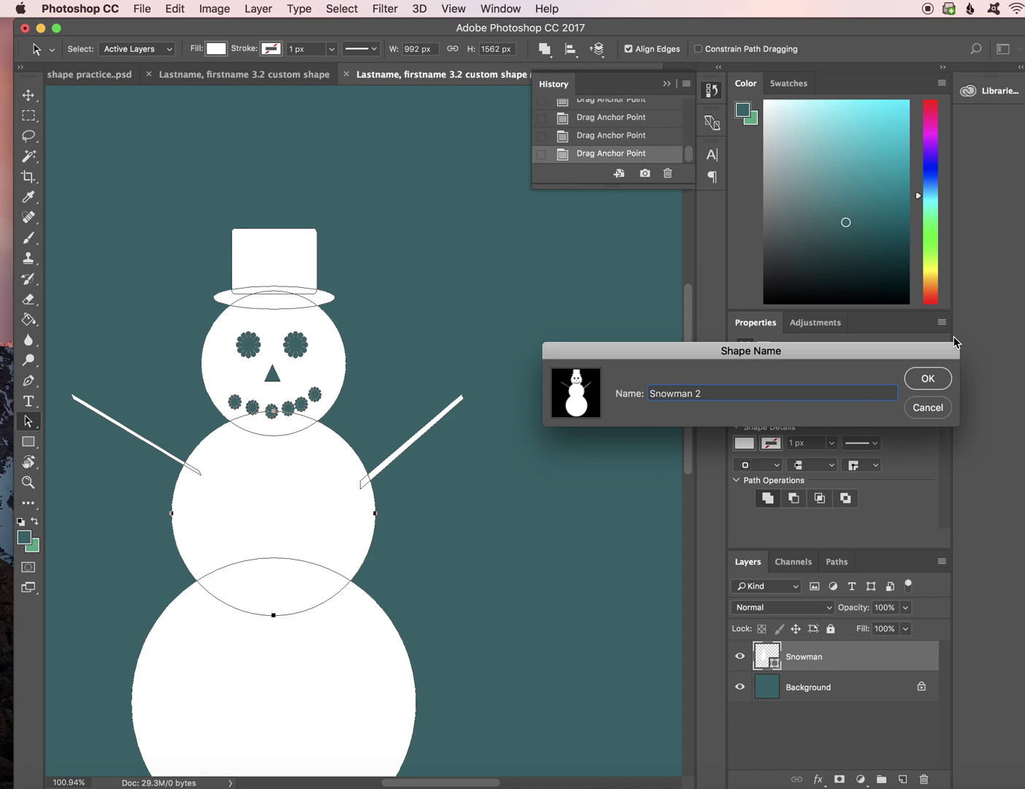
{"action": "left_click", "coordinate": [941, 384]}
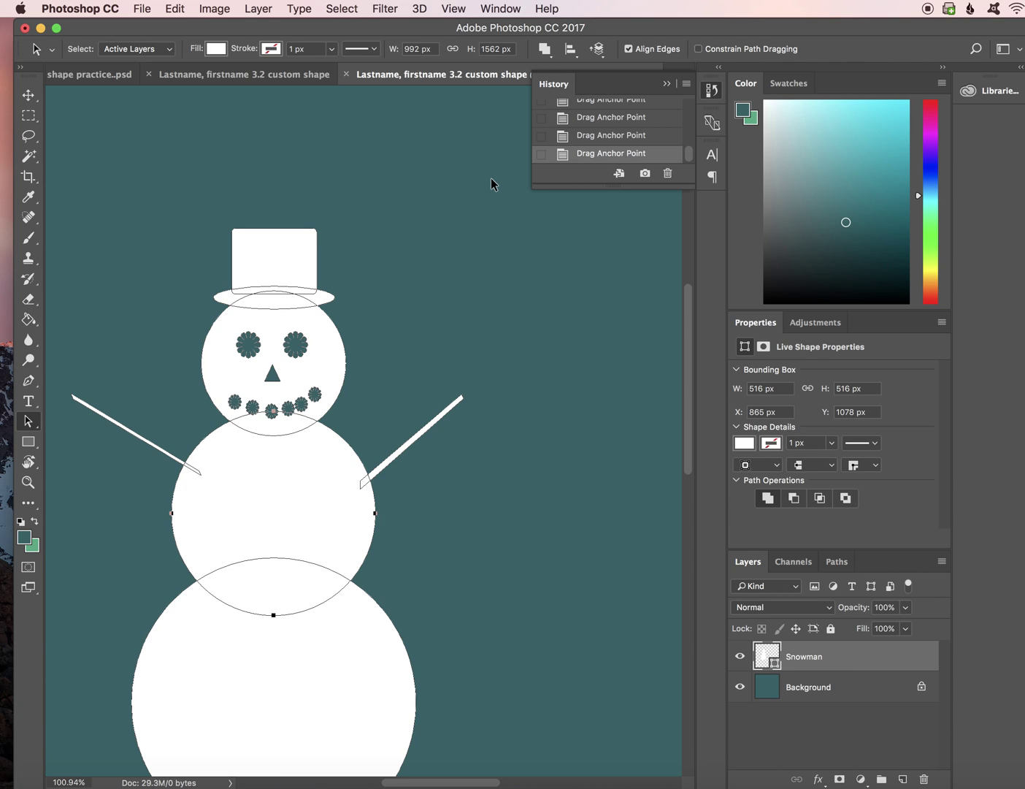
- Start the Define Custom Shape command again for the snowman path
{"action": "right_click", "coordinate": [307, 511]}
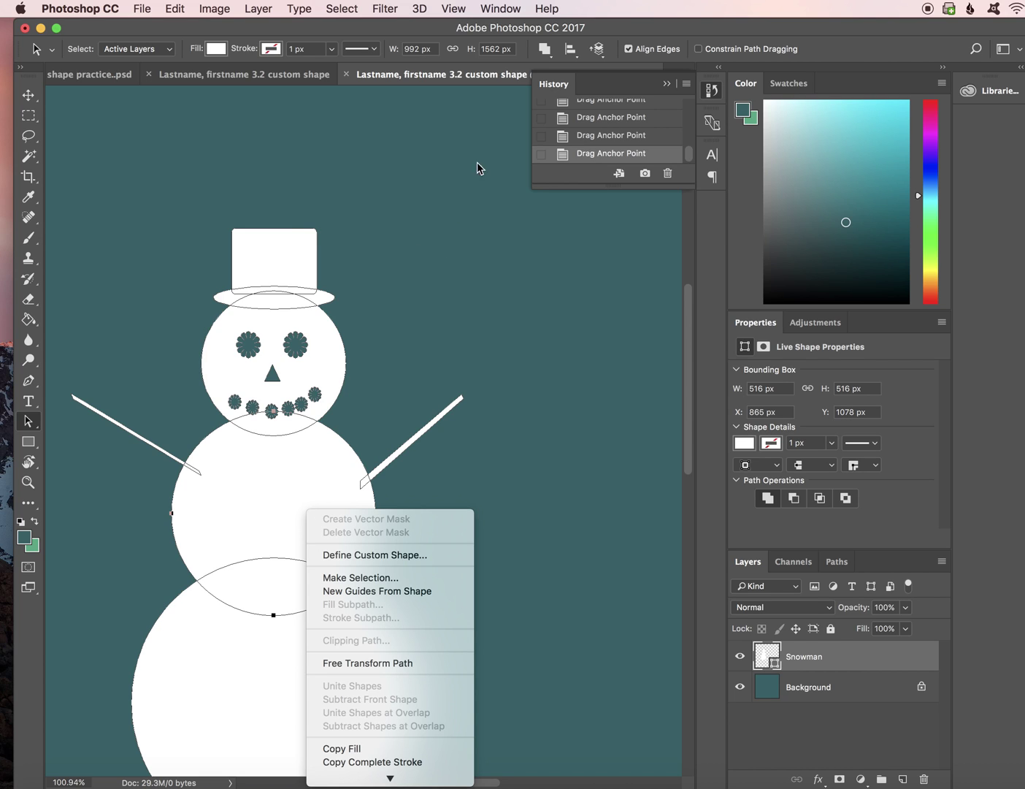
{"action": "left_click", "coordinate": [444, 27]}
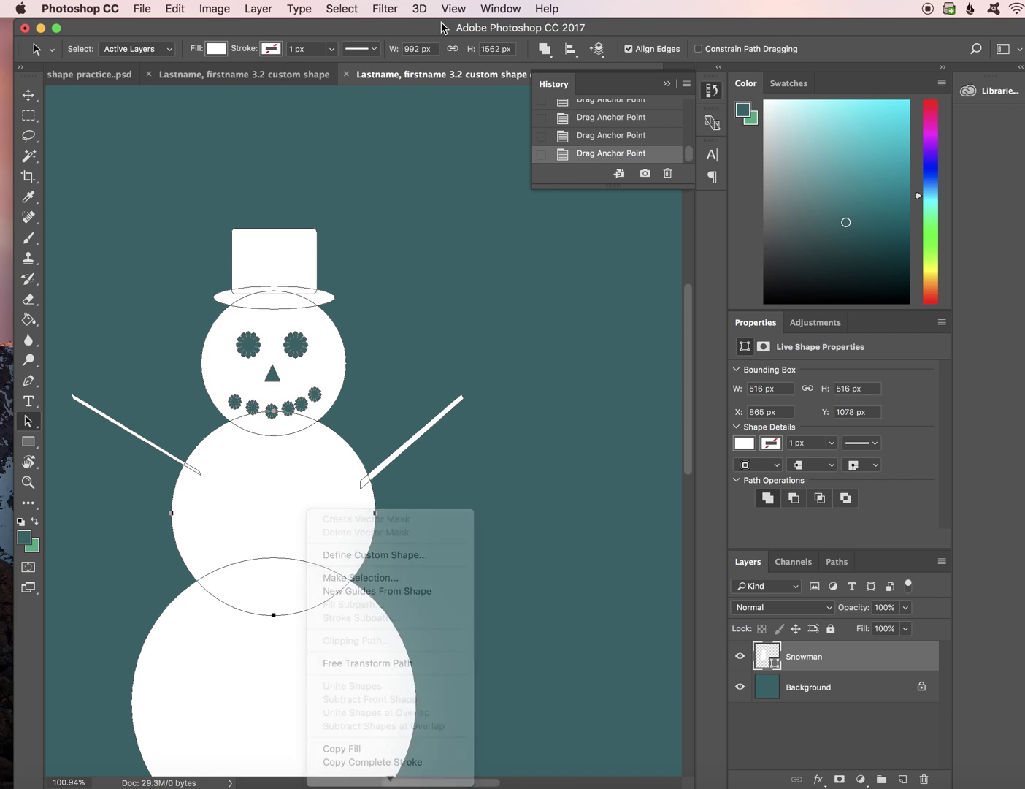
{"action": "left_click", "coordinate": [176, 11]}
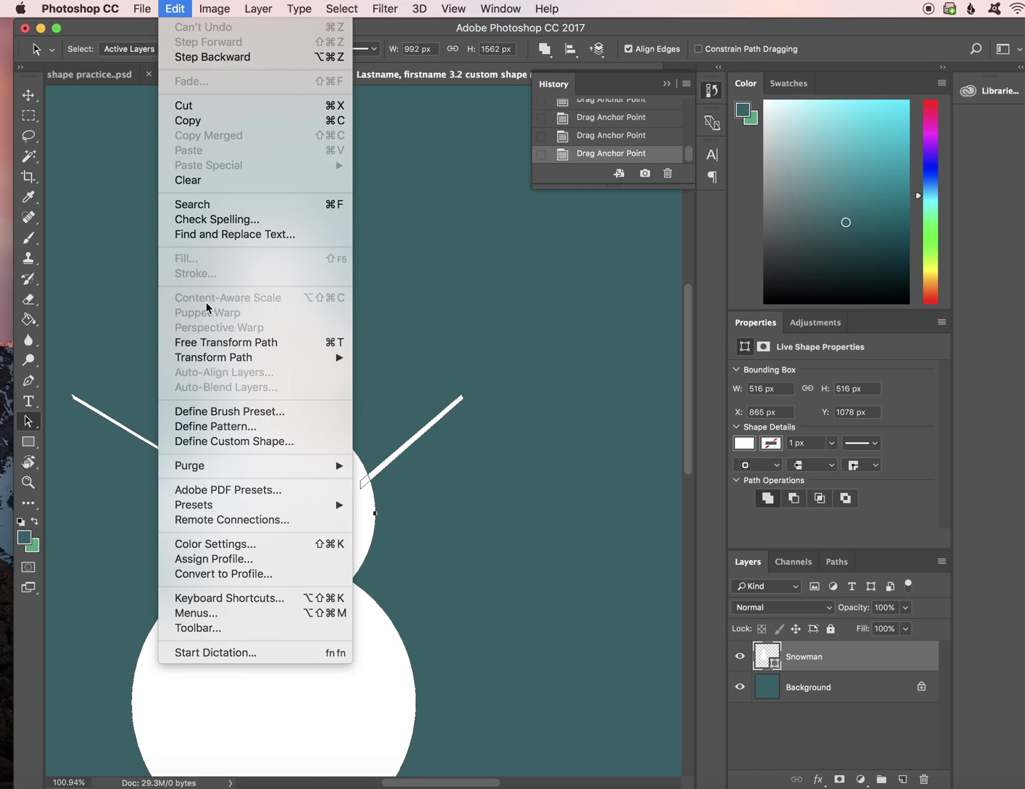
{"action": "left_click", "coordinate": [206, 443]}
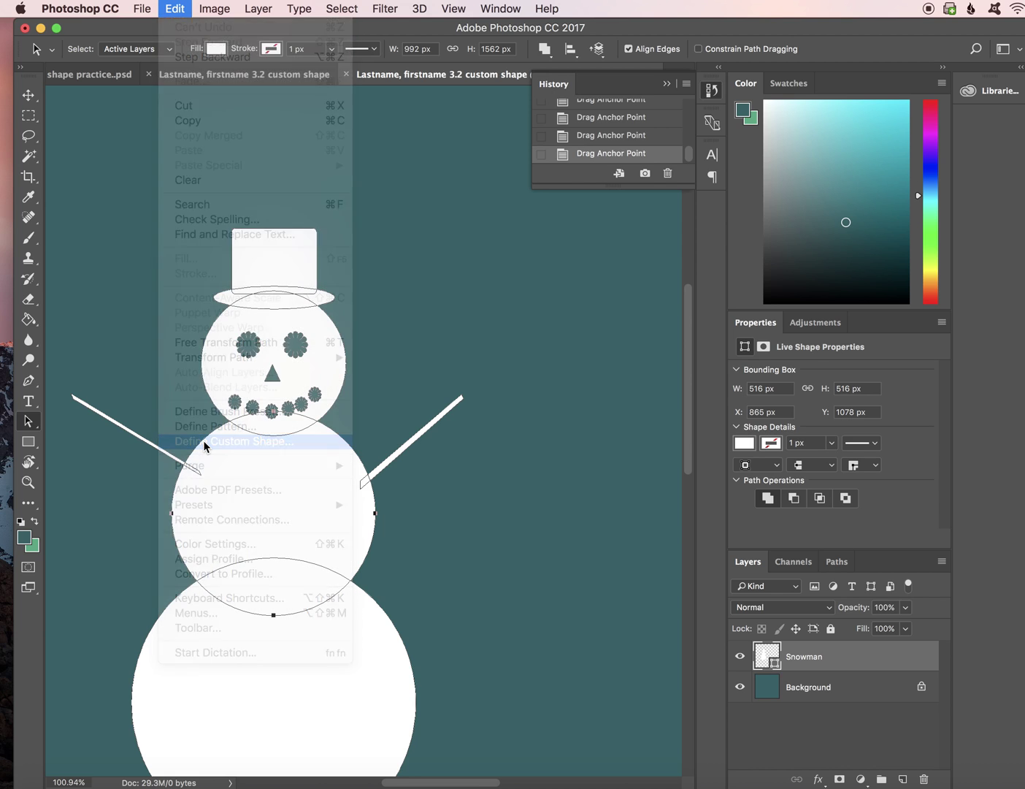